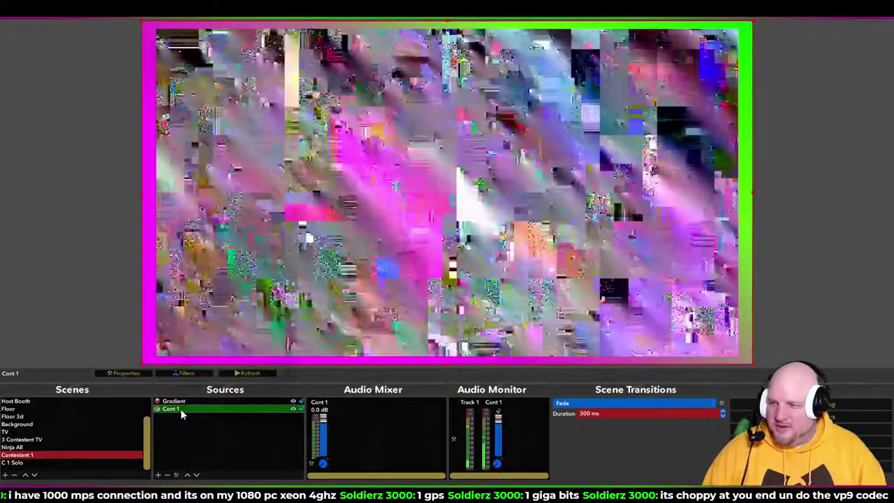
- Refresh the Cont 1 browser source in the Contestant 1 scene
right_click(180, 409)
click(197, 418)
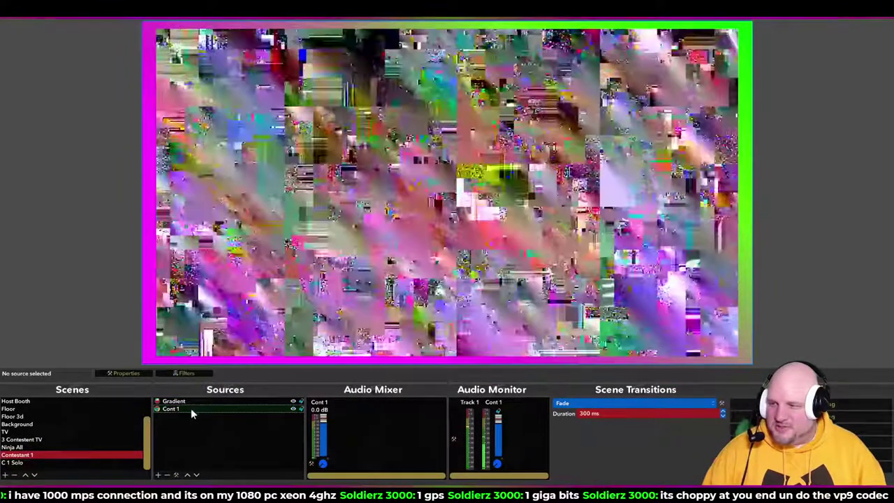
click(190, 408)
click(248, 375)
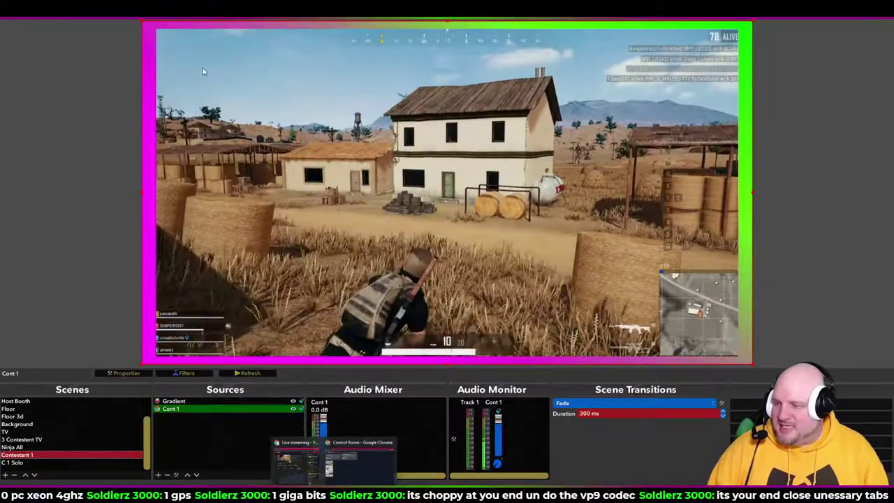
- Switch to the OBS Ninja control room, enable the director's video and set its video source to OBS Virtual Camera
click(360, 461)
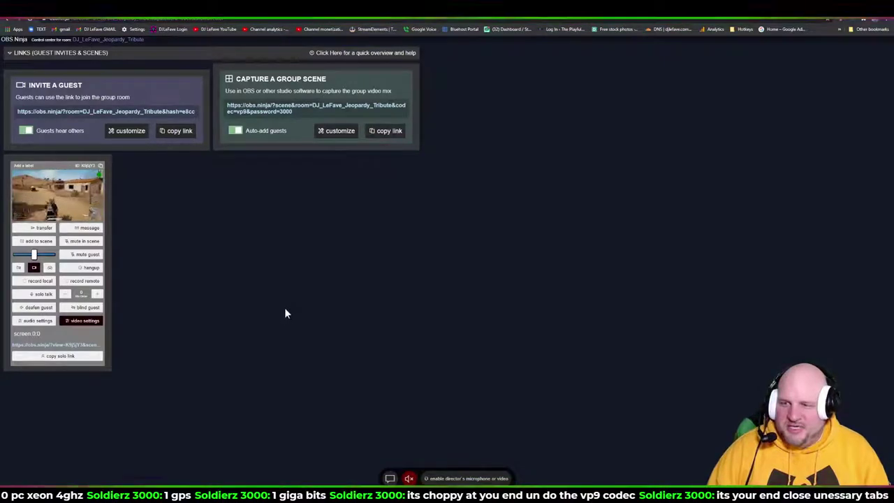
click(451, 480)
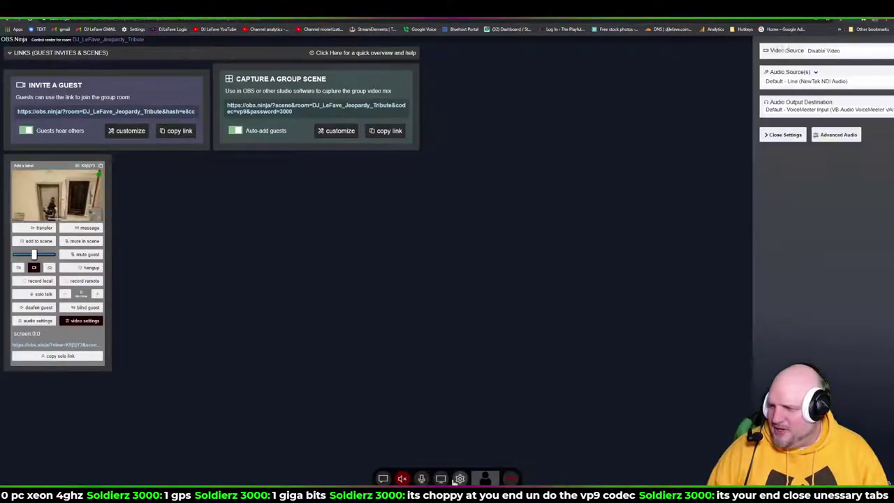
click(811, 53)
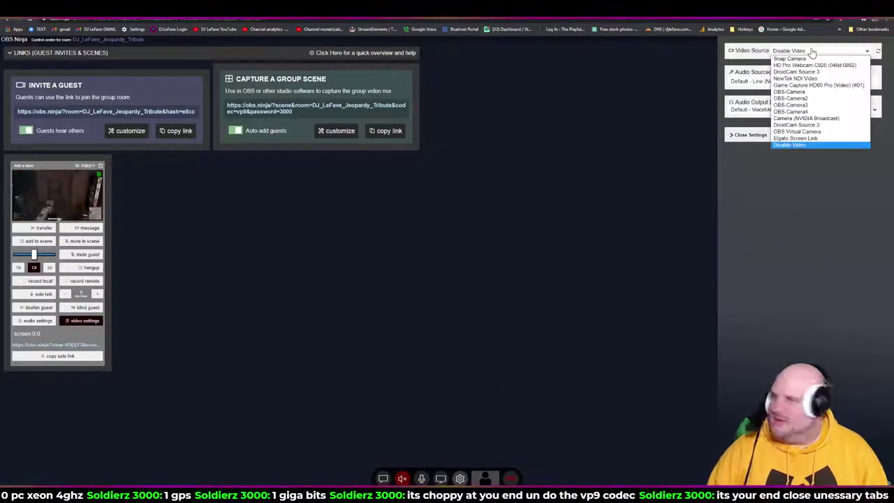
click(797, 132)
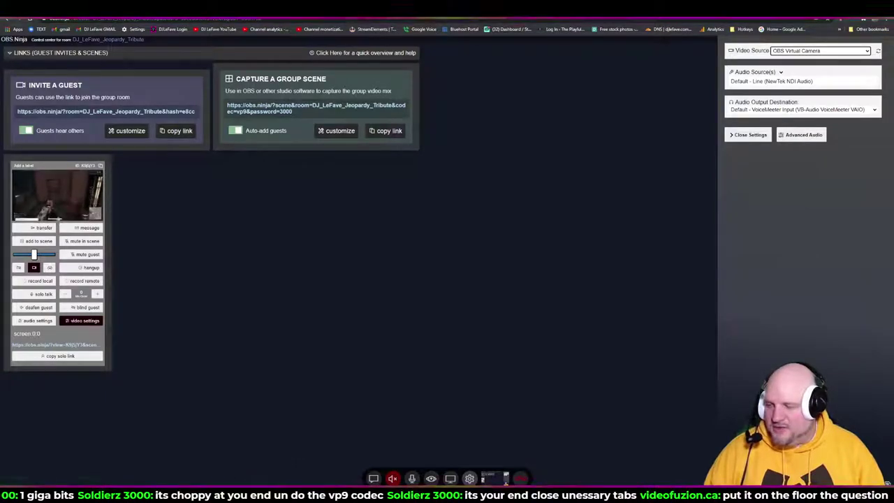
- Switch back to OBS Studio and open the Host Only Scene
mouse_move(231, 497)
click(243, 480)
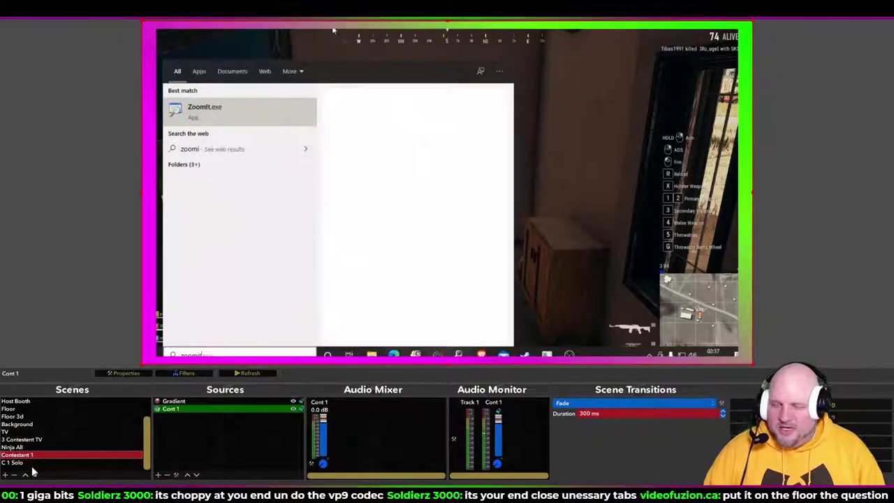
scroll(30, 419, up, 1)
click(28, 403)
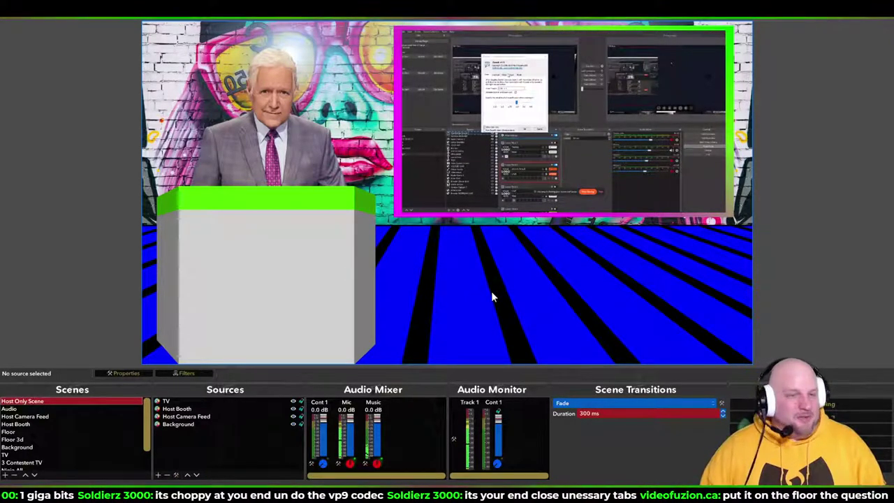
- Paste a duplicate of the Background source, crop it to the lower floor strip and order it just below Host Camera Feed
click(193, 423)
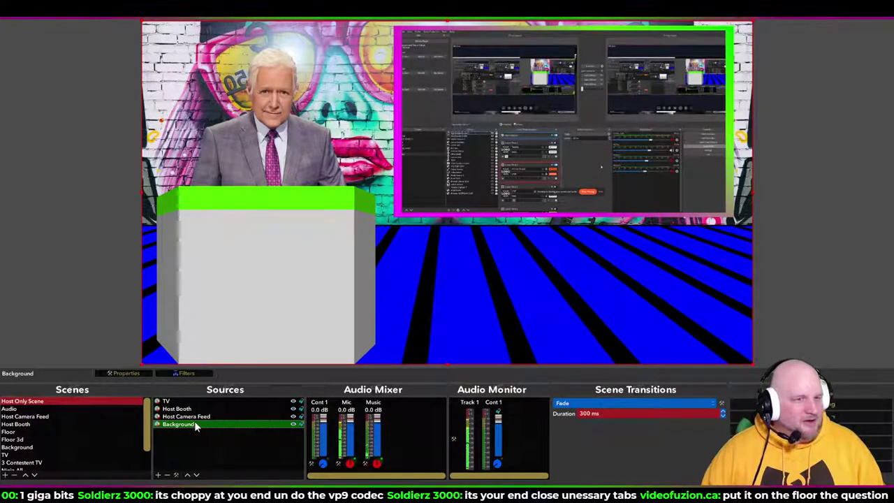
key(ctrl+v)
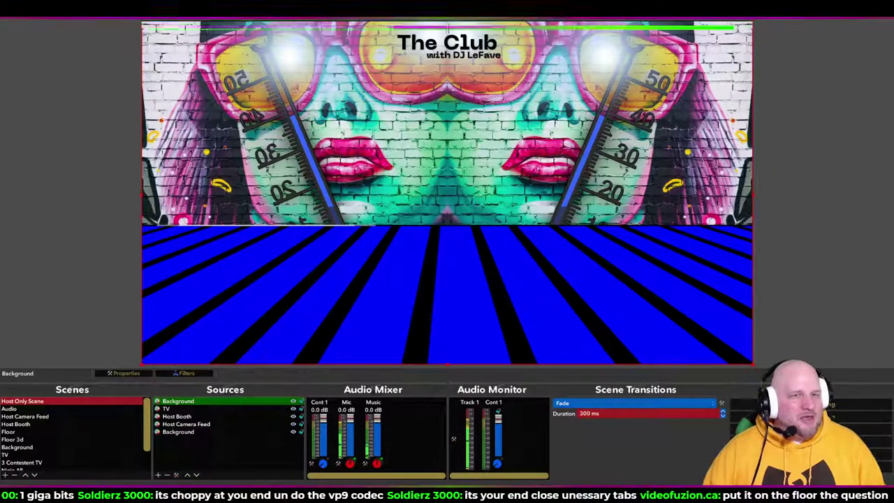
drag(448, 21, 421, 332)
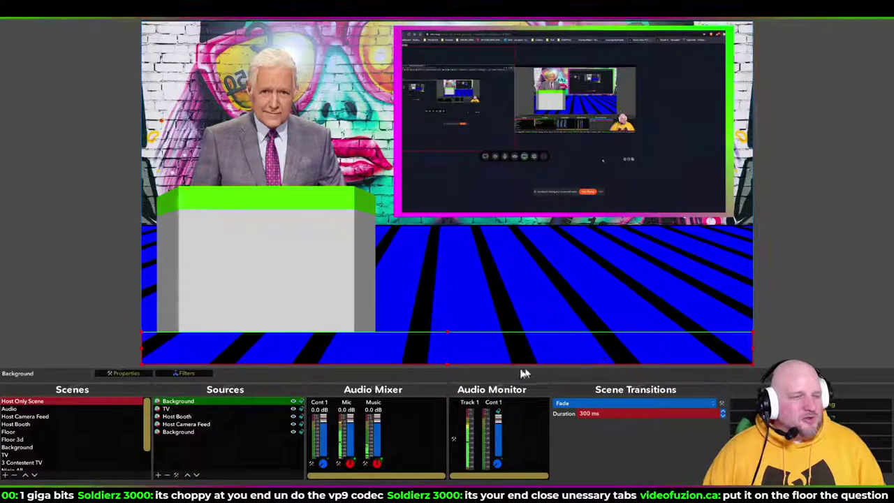
drag(203, 401, 204, 428)
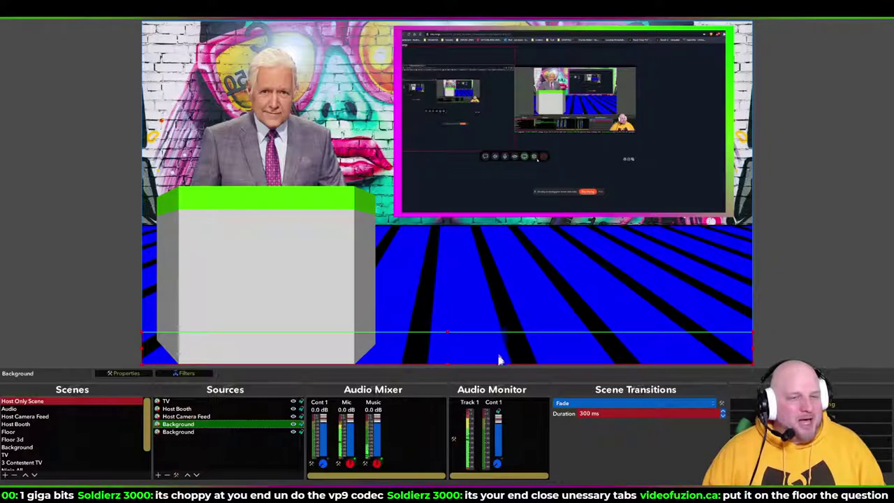
click(735, 309)
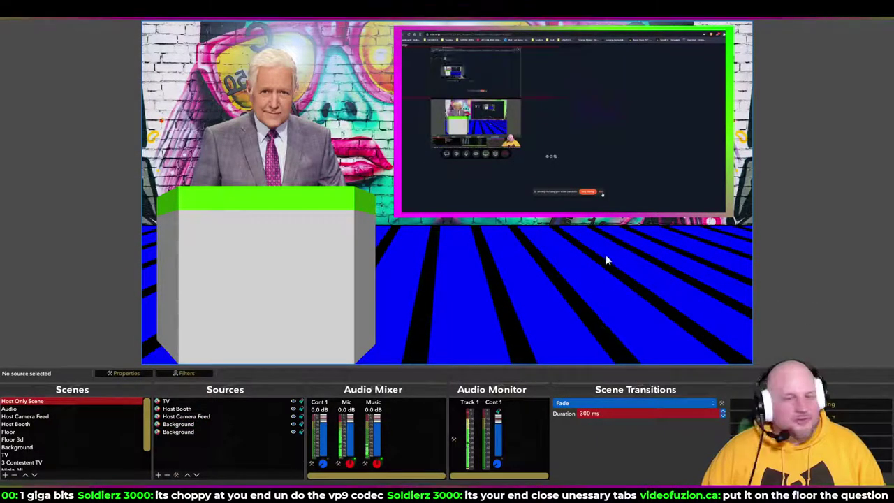
- Enlarge the TV source and move it into the upper corner opposite the host, with its lower edge meeting the floor line
click(557, 196)
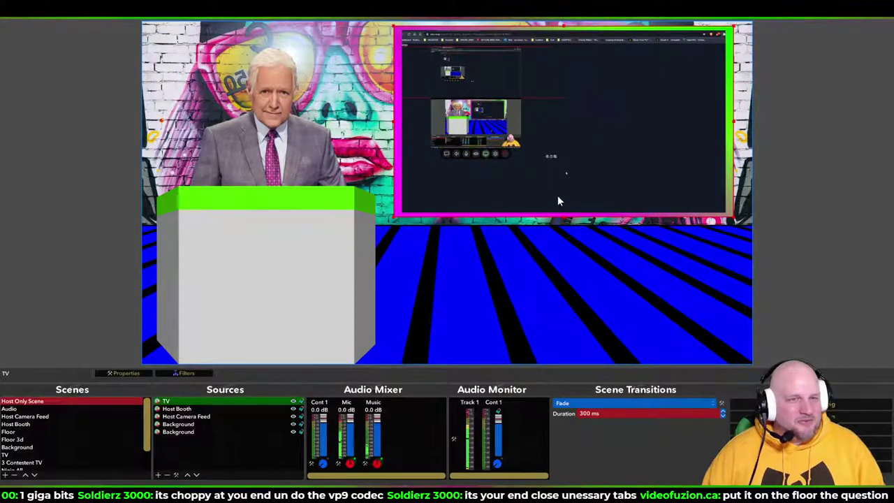
drag(398, 222, 377, 225)
drag(463, 185, 481, 178)
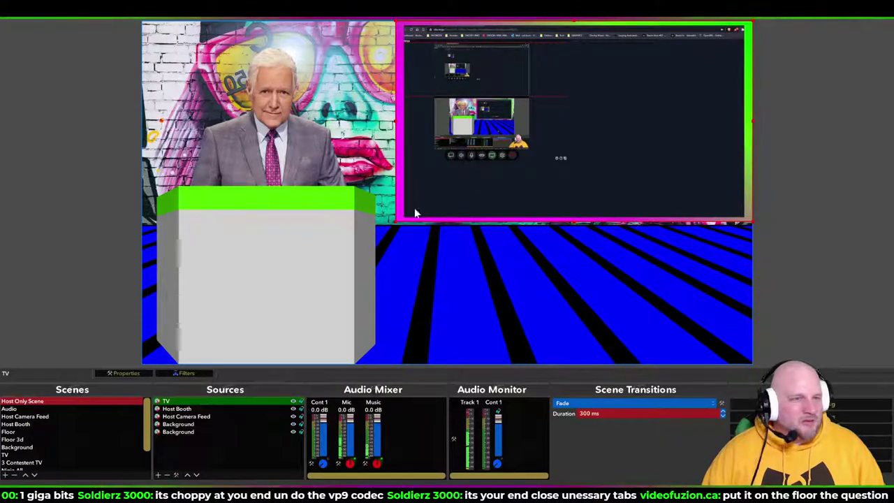
drag(399, 221, 395, 231)
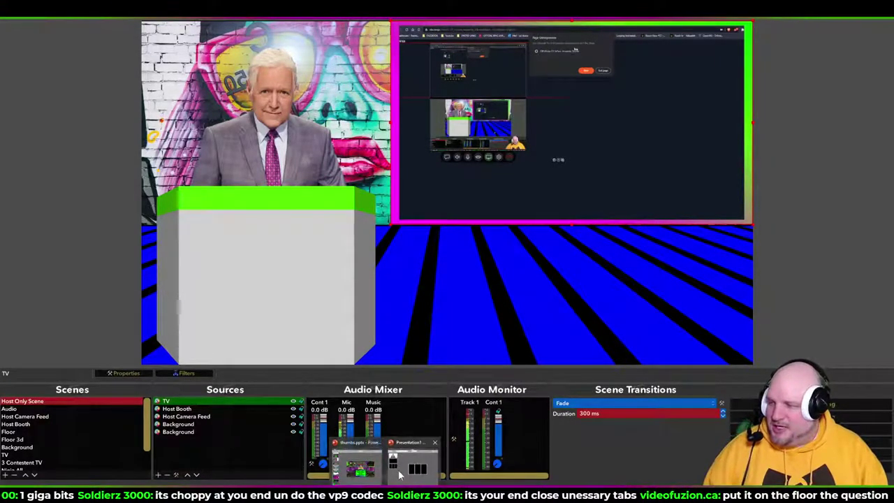
key(alt+Tab)
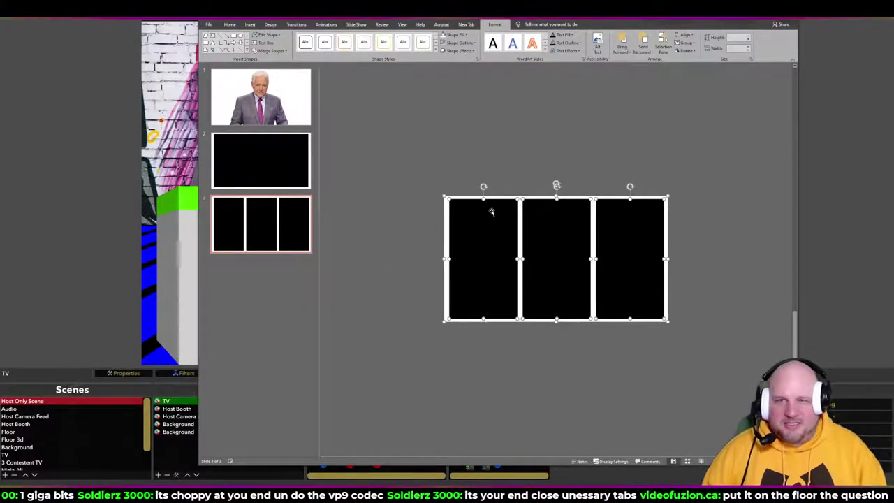
click(760, 21)
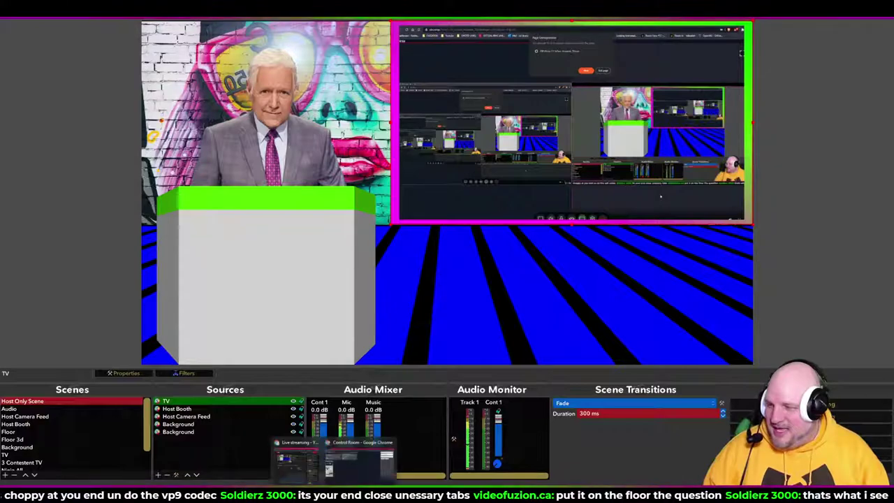
- Switch to the OBS Ninja control room, blind the guest and un-blind them again
key(alt+Tab)
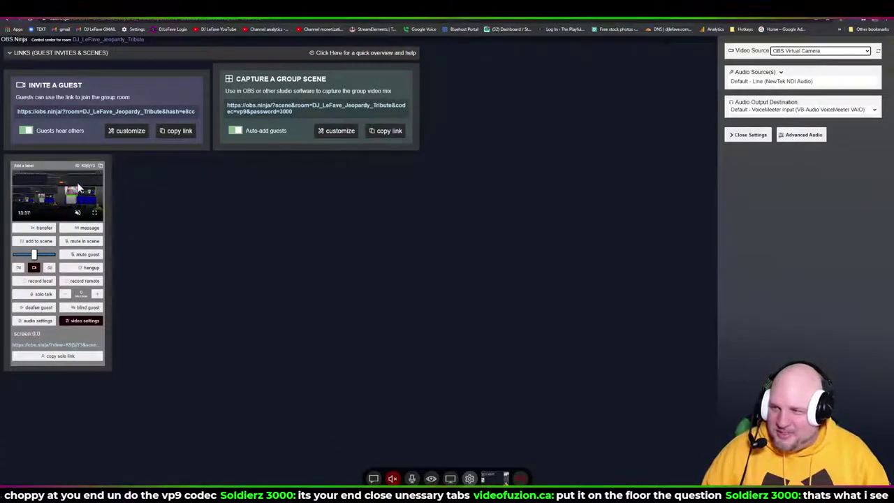
click(82, 311)
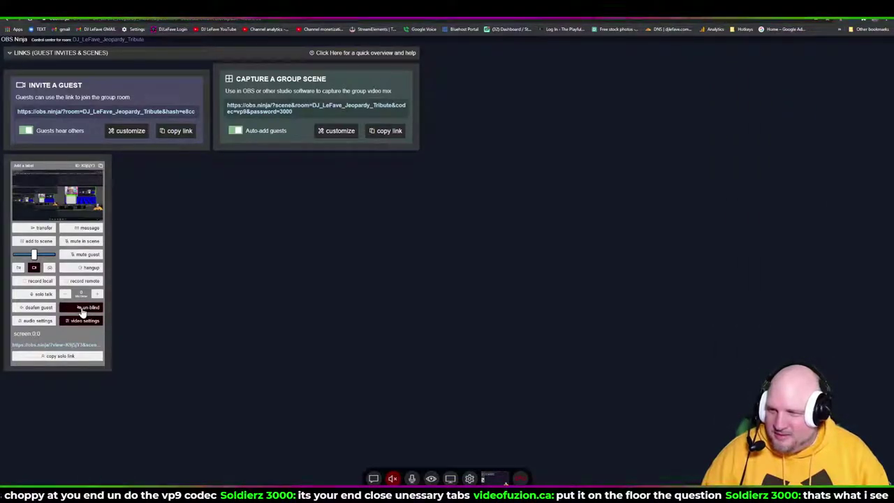
click(83, 310)
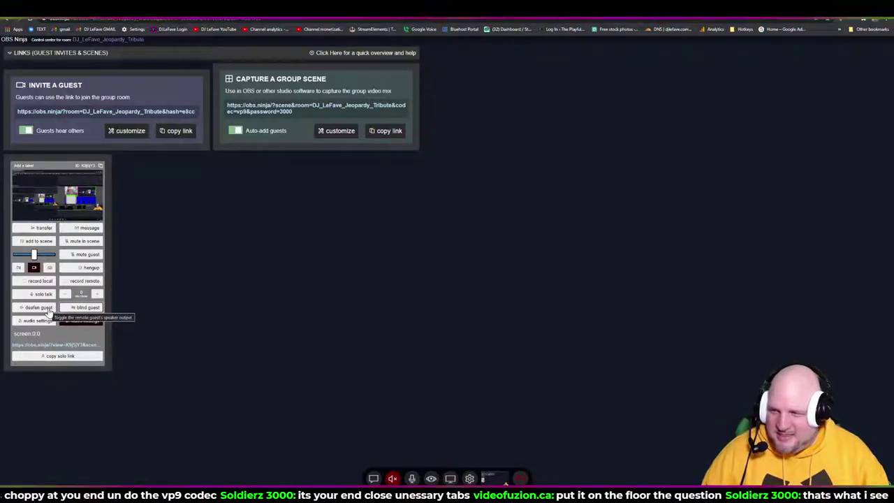
- Hang up on the guest in the control room and confirm the disconnection, repeating the hangup once more
click(85, 268)
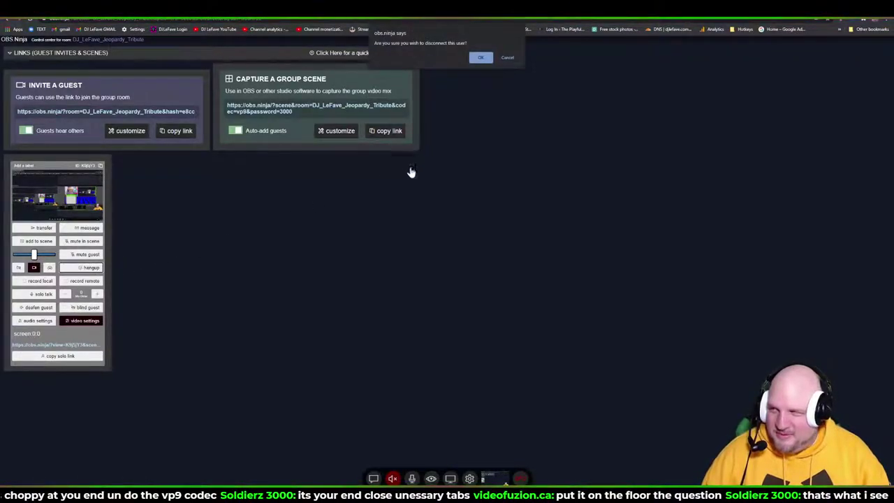
click(479, 59)
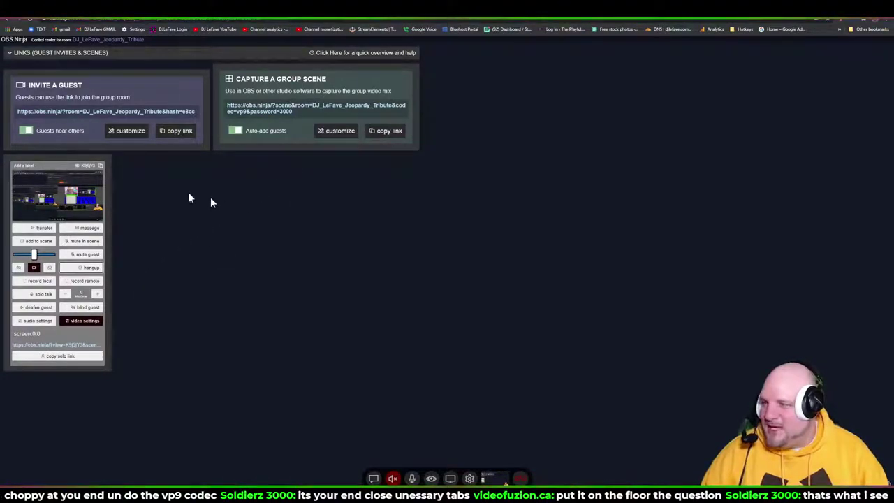
click(92, 268)
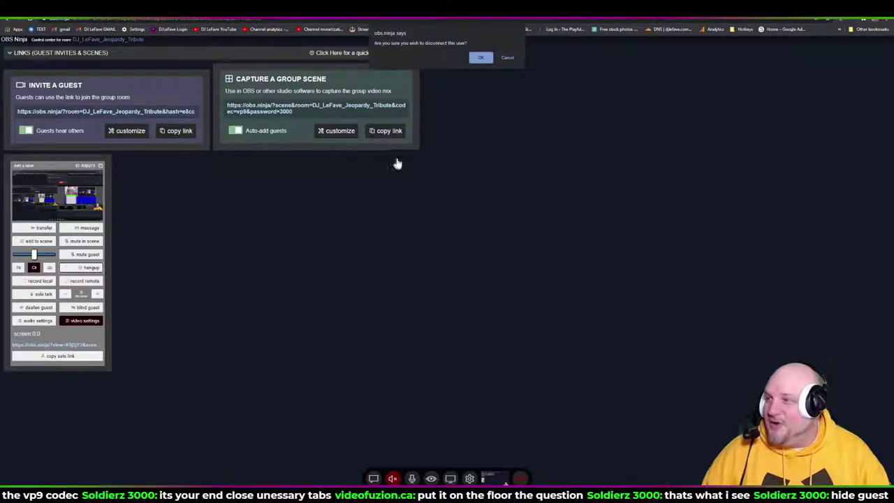
click(480, 57)
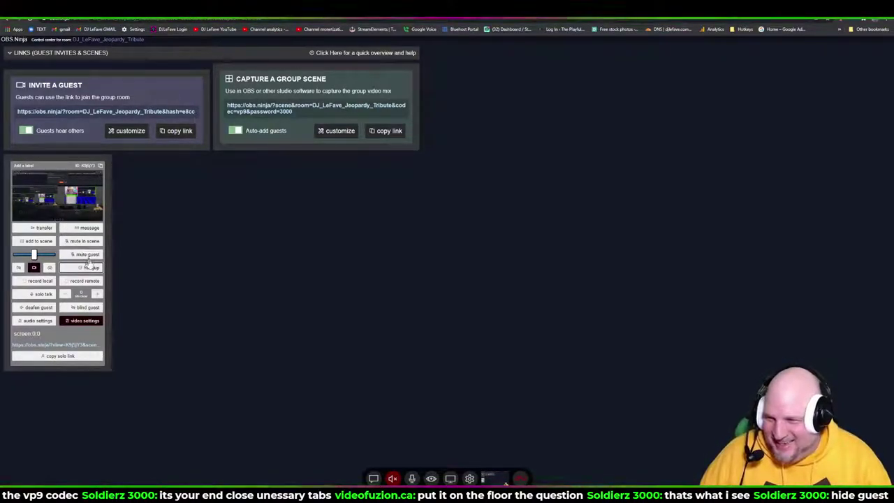
- Blind the guest in the control room and return to OBS Studio
click(78, 308)
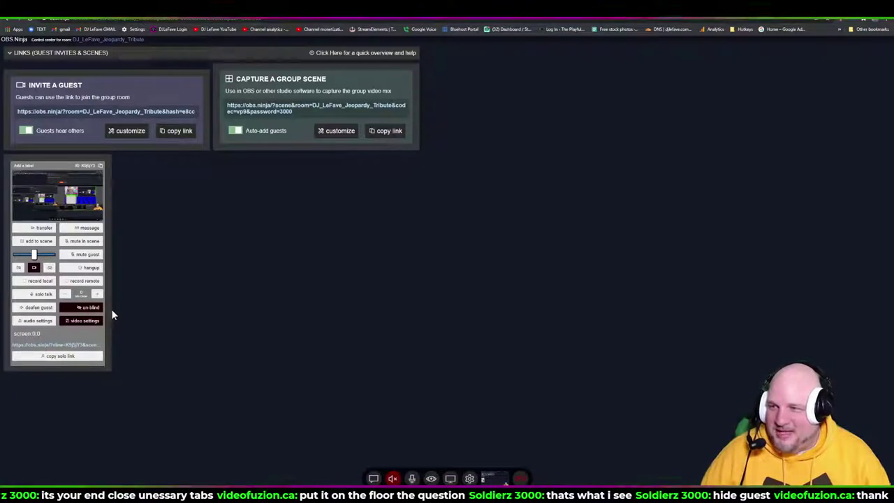
mouse_move(86, 190)
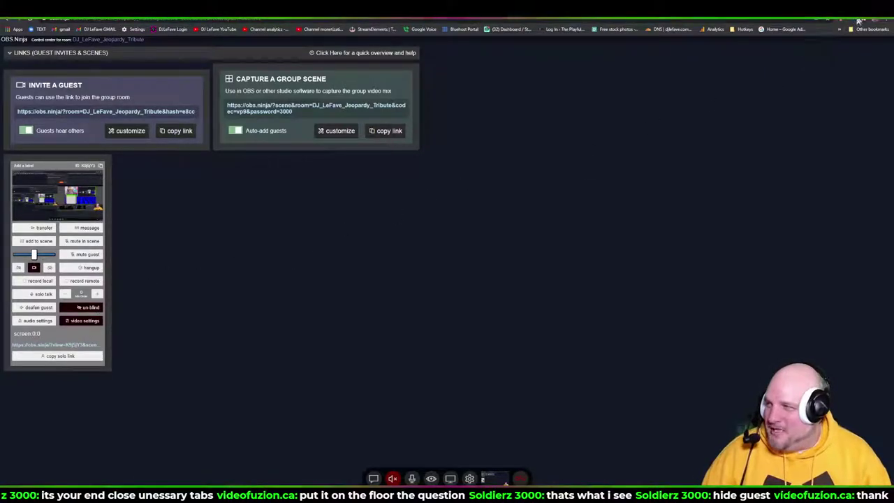
key(alt+Tab)
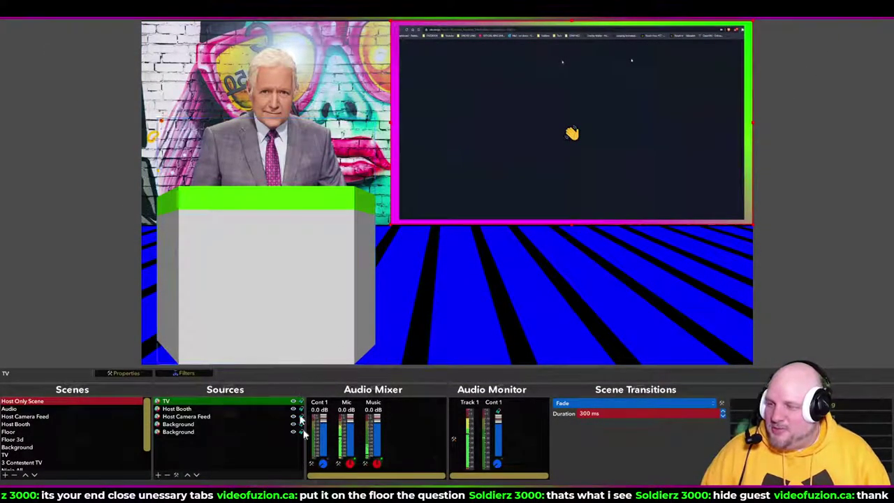
- Switch to Presentation1 in PowerPoint and create a new blank presentation
mouse_move(385, 494)
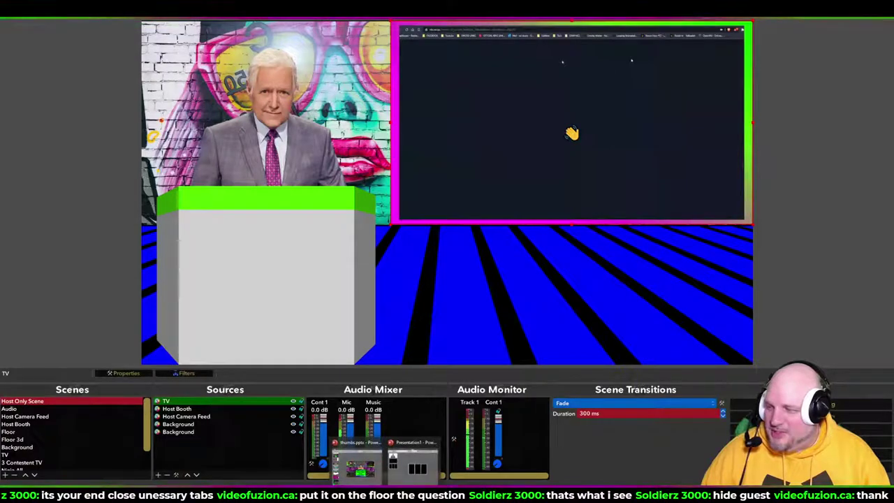
click(406, 474)
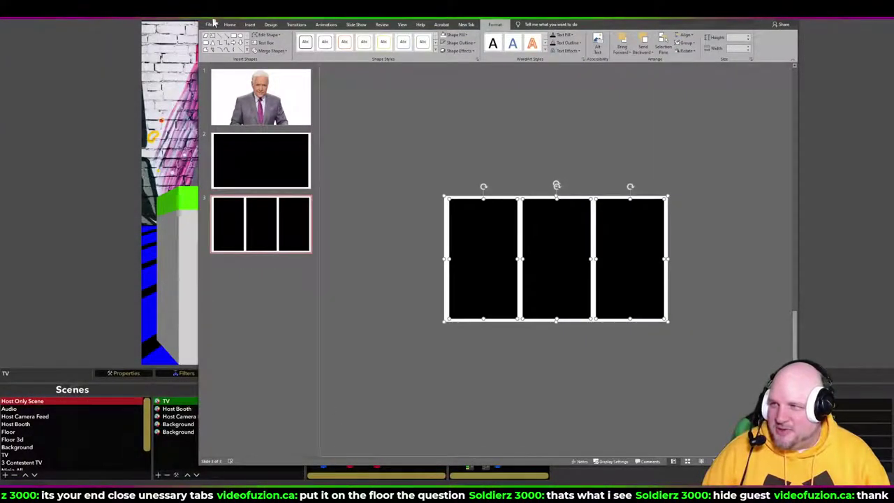
click(210, 24)
click(219, 57)
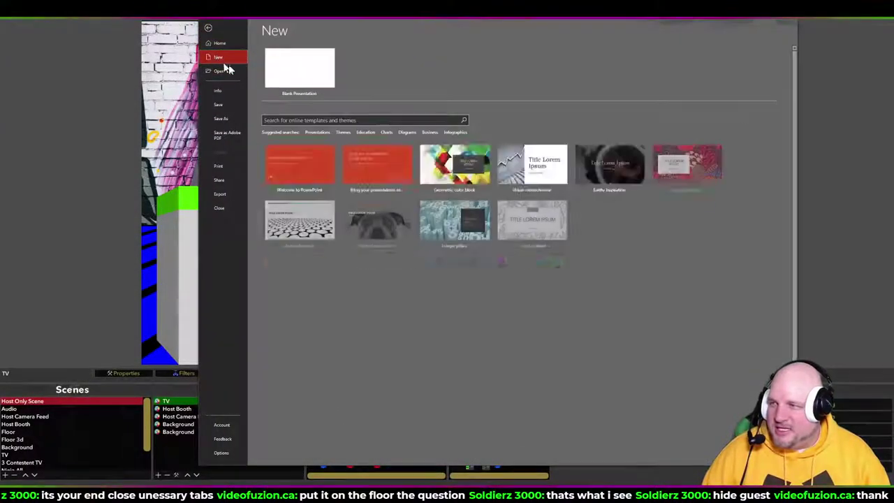
click(300, 74)
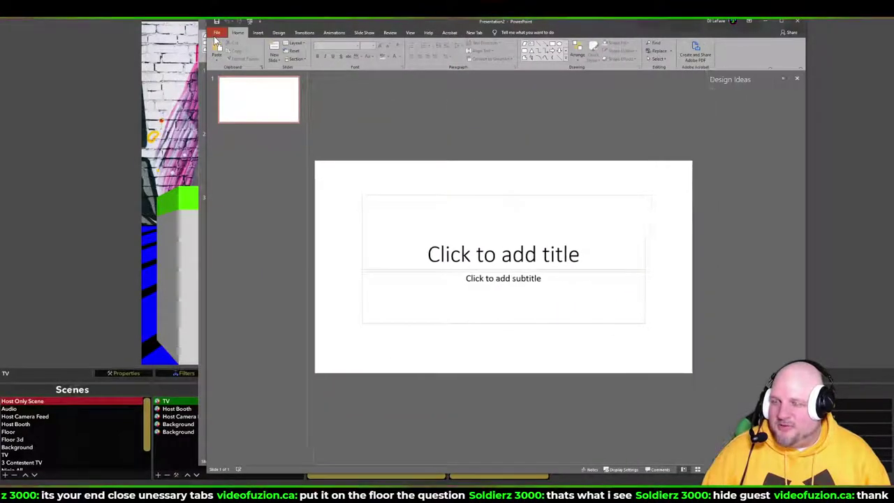
- Save the new presentation to the Desktop as Questions in PowerPoint Presentation format
click(216, 34)
click(229, 126)
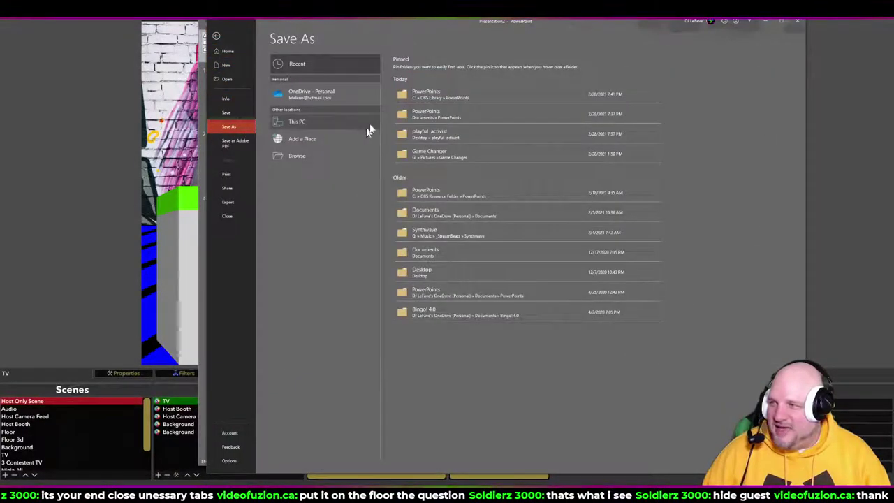
click(309, 157)
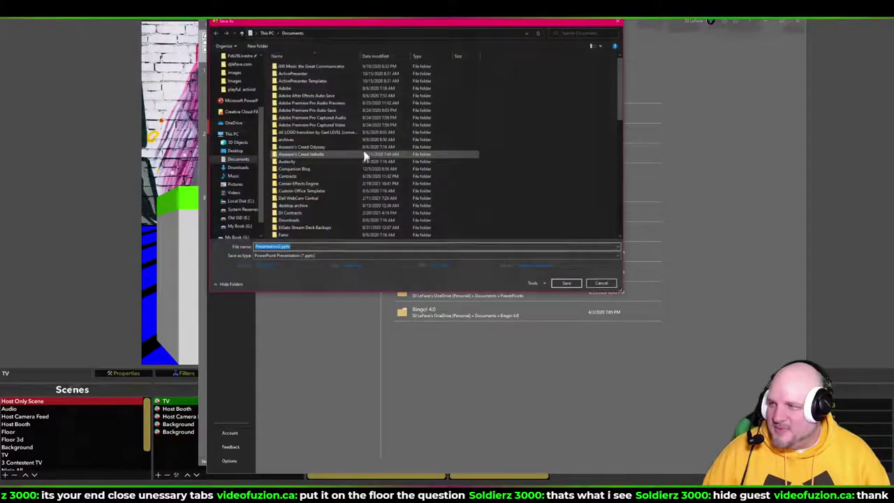
click(236, 151)
click(314, 246)
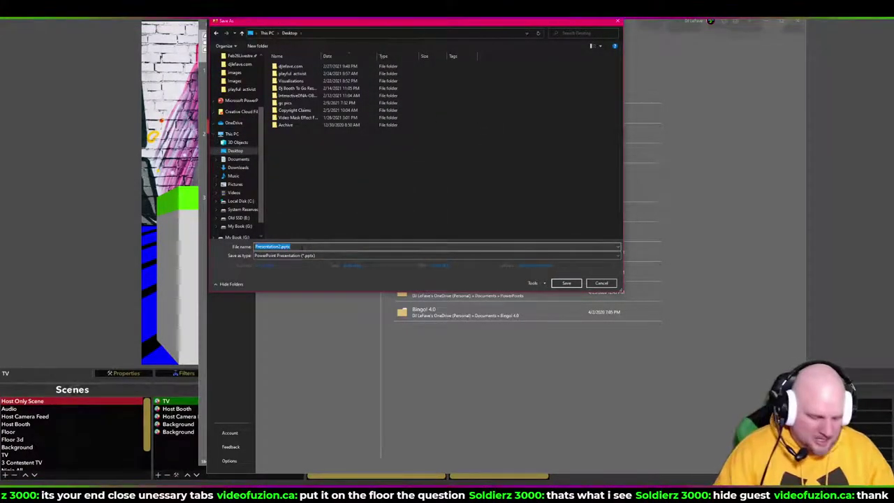
text(Questions)
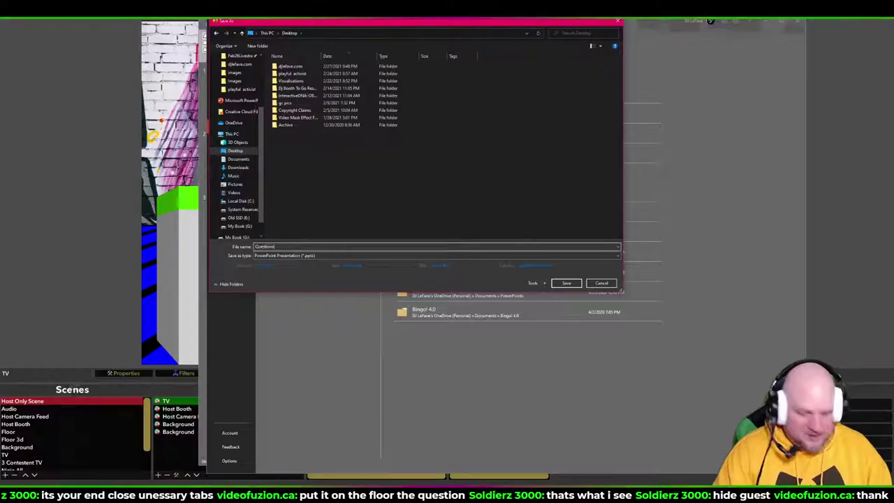
click(566, 283)
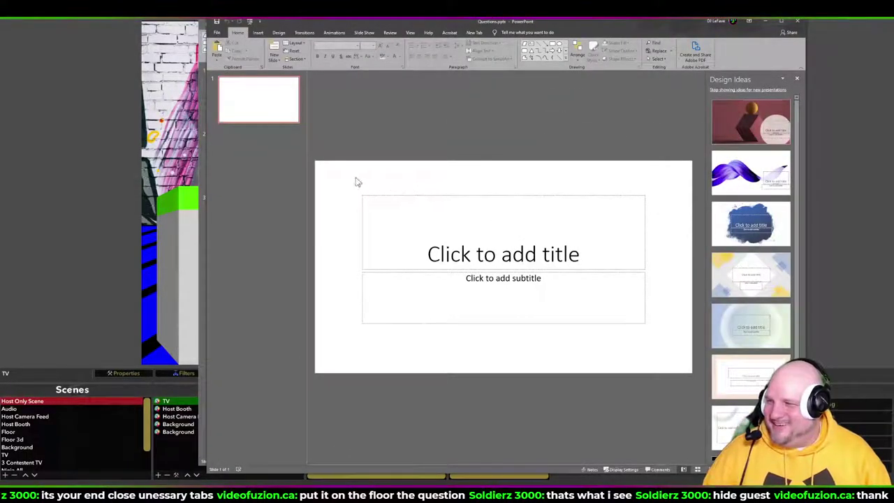
- Delete the title and subtitle placeholders and set the slide show type to Browsed by an individual (window)
drag(355, 182, 645, 370)
key(Delete)
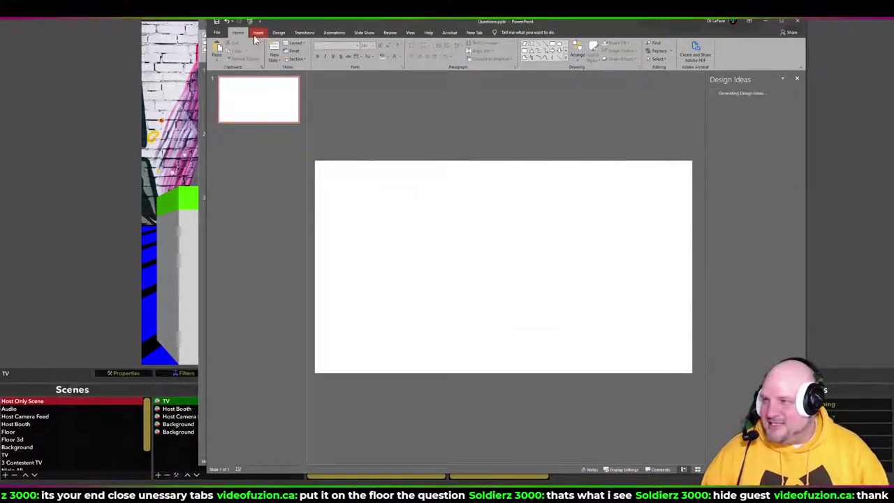
click(364, 33)
click(318, 50)
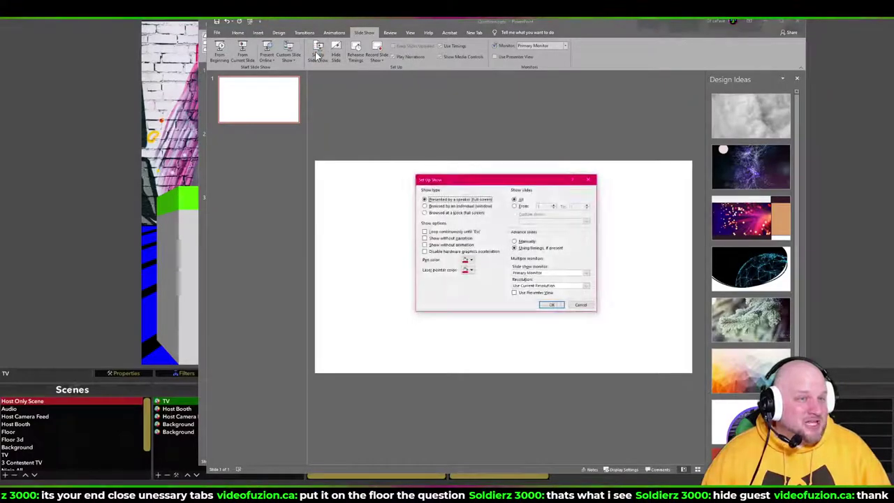
click(426, 207)
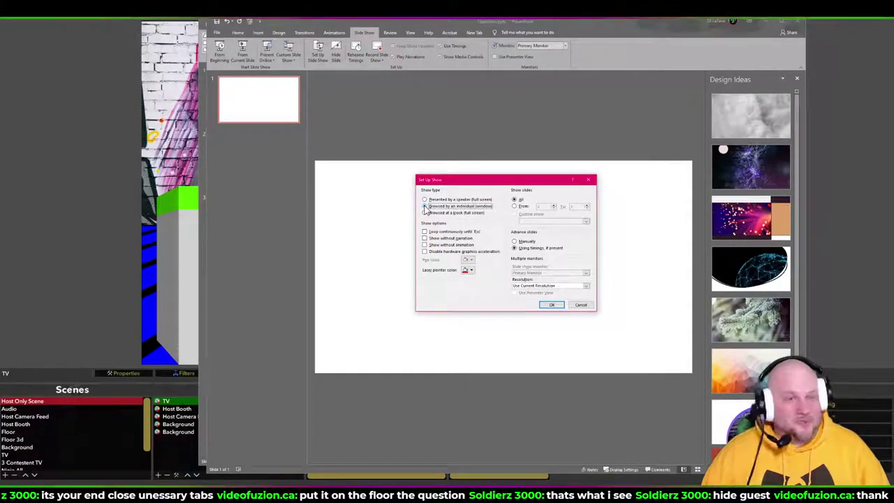
click(552, 305)
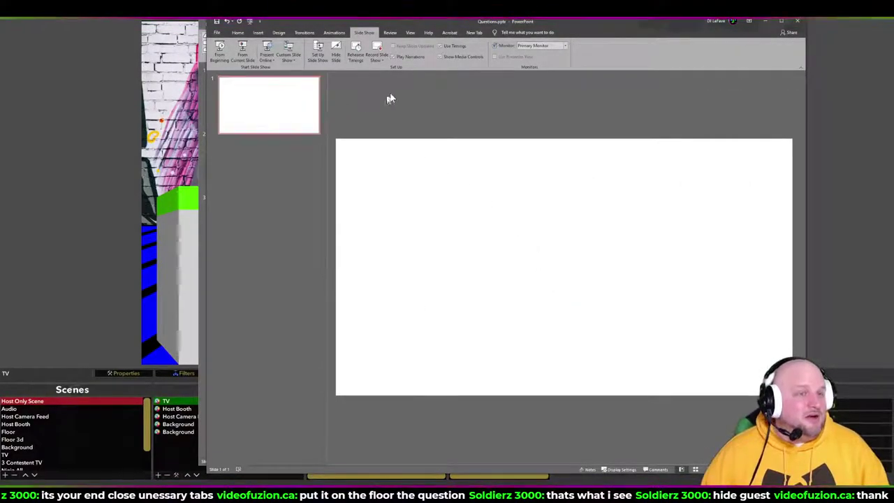
- Insert plain black WordArt reading "Question 1" in the centre of the slide
click(260, 33)
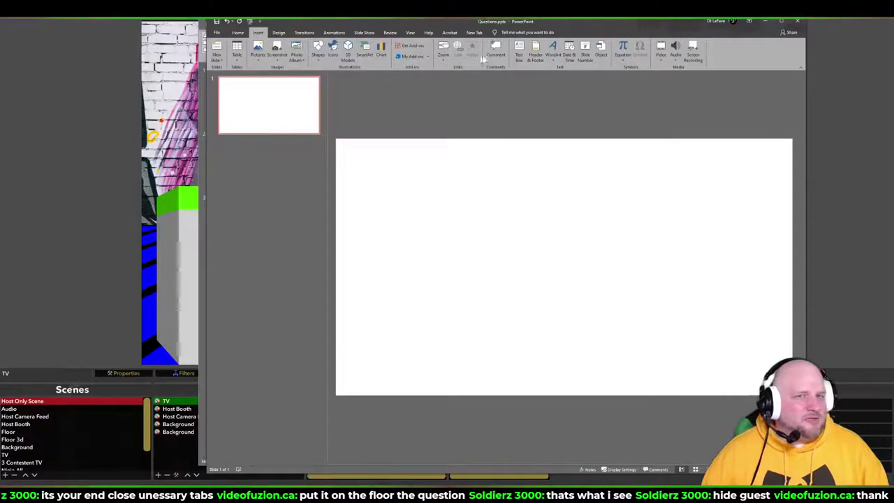
click(553, 50)
click(553, 83)
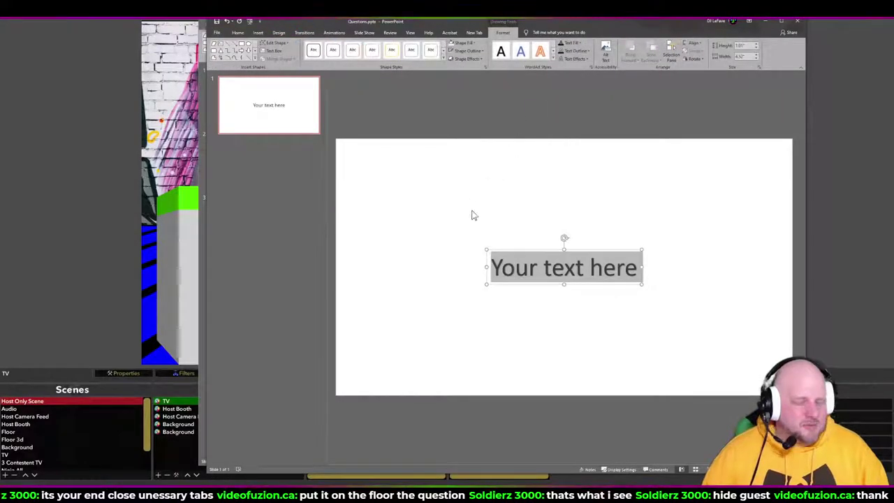
text(Question 1)
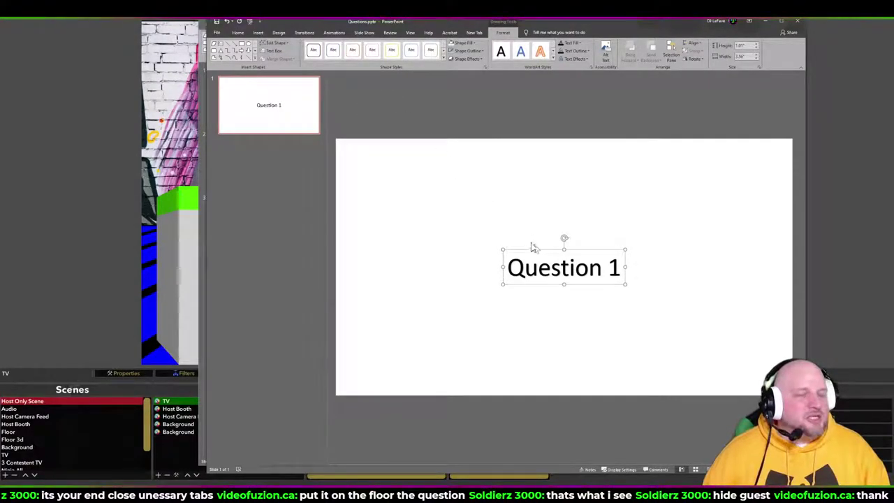
- Switch to OBS Studio and reposition the Background source in the Host Only Scene, realigning it with the canvas edges
click(98, 220)
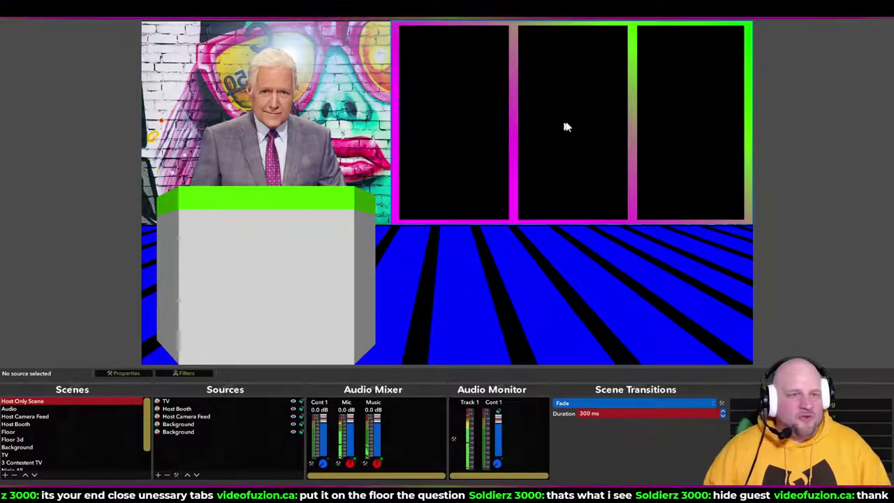
drag(412, 293, 428, 246)
drag(495, 255, 494, 281)
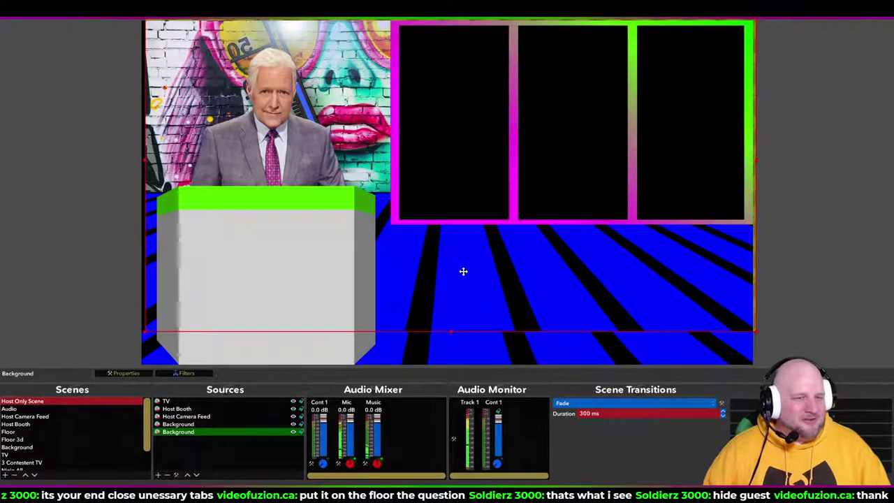
drag(461, 273, 459, 305)
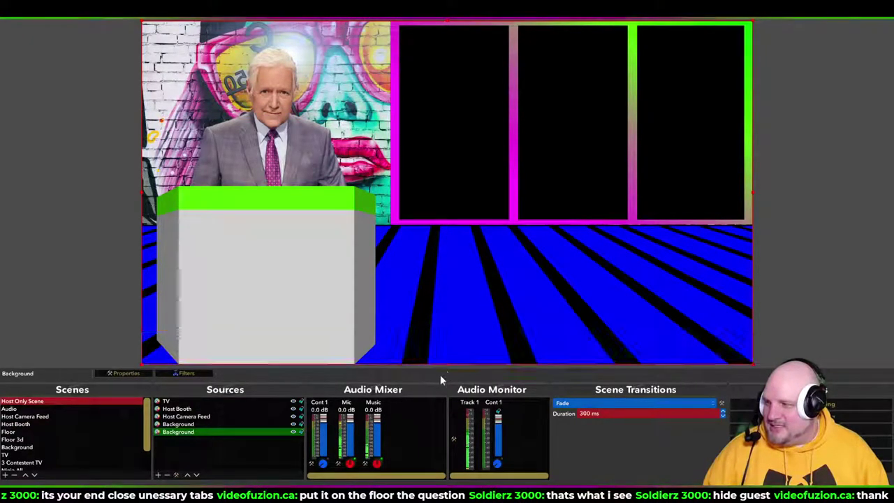
mouse_move(444, 332)
mouse_down()
mouse_move(443, 320)
mouse_move(445, 328)
mouse_up()
click(842, 337)
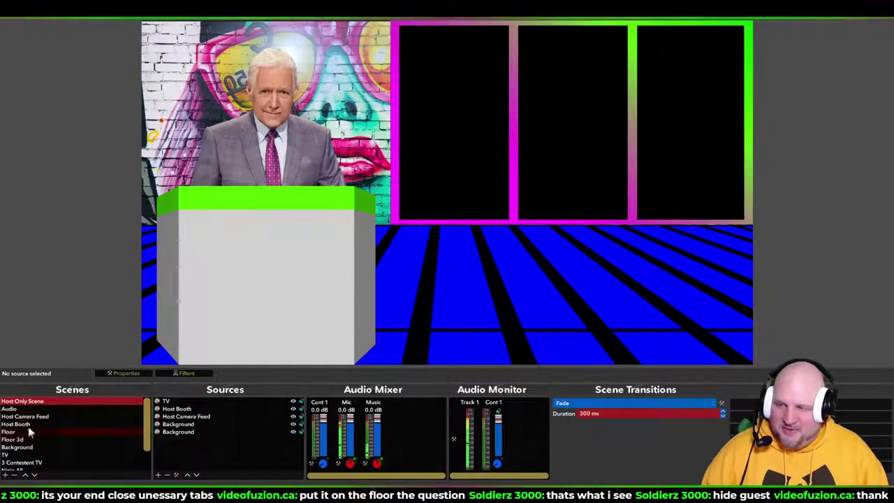
- Open an enlarged windowed projector of the Host Only Scene, capture its window to the clipboard, and close it
right_click(25, 402)
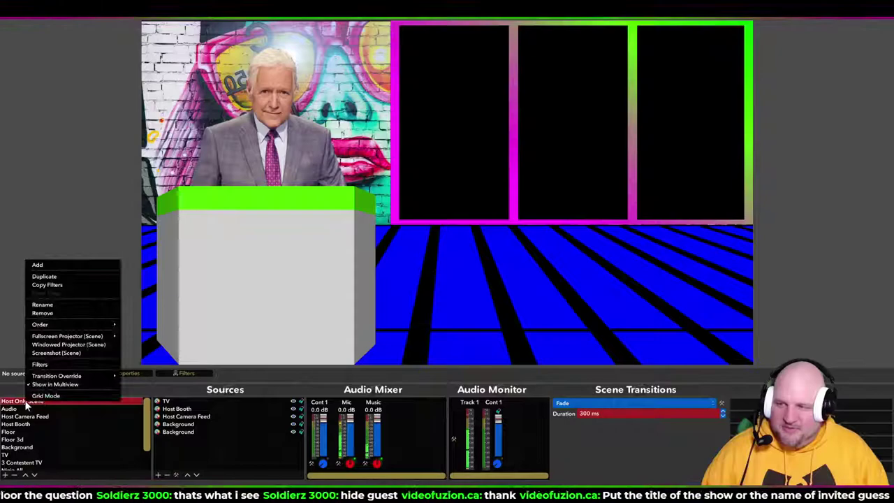
click(60, 343)
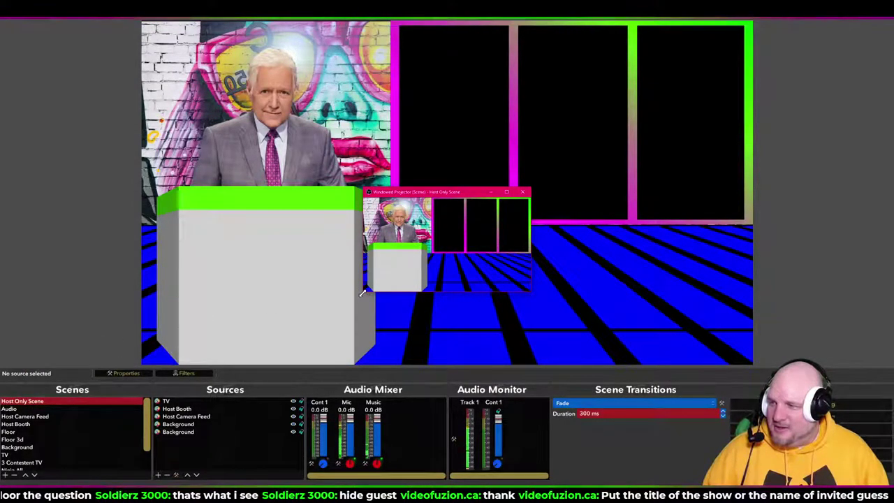
drag(363, 291, 199, 391)
drag(325, 192, 353, 93)
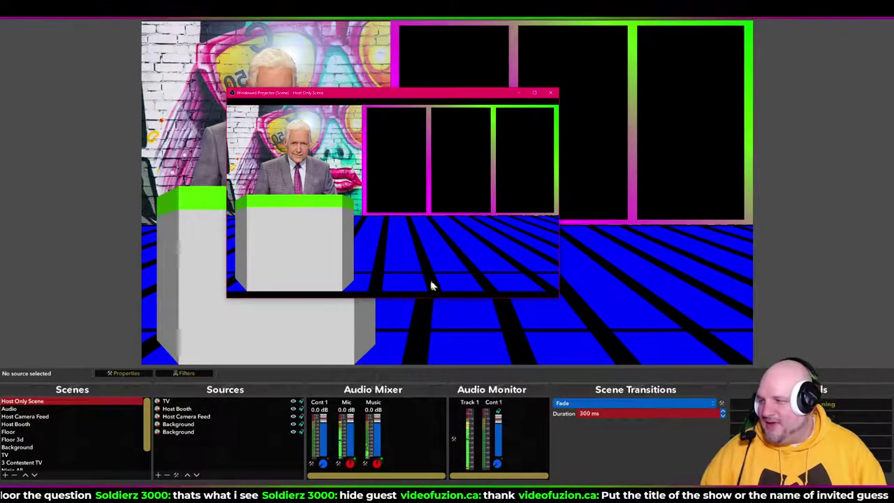
click(552, 94)
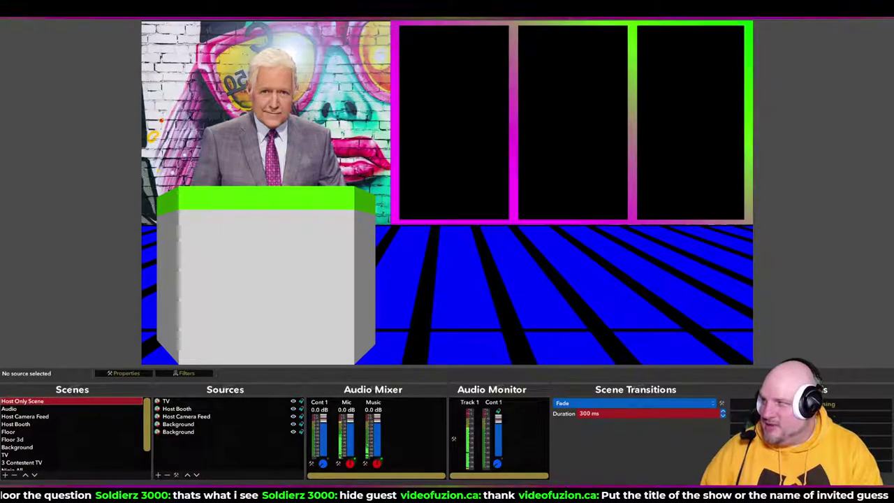
- Return to the Questions presentation and paste the captured scene as a picture aligned with the slide's upper-left corner
key(alt+Tab)
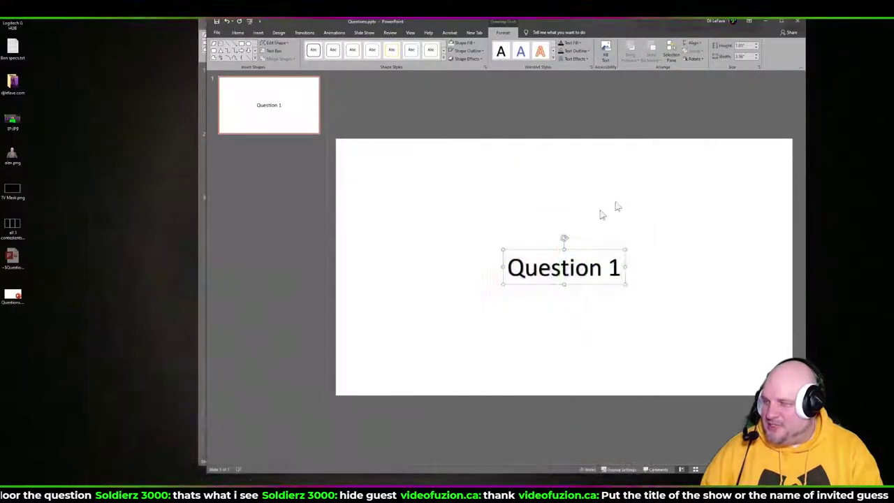
click(447, 201)
right_click(408, 195)
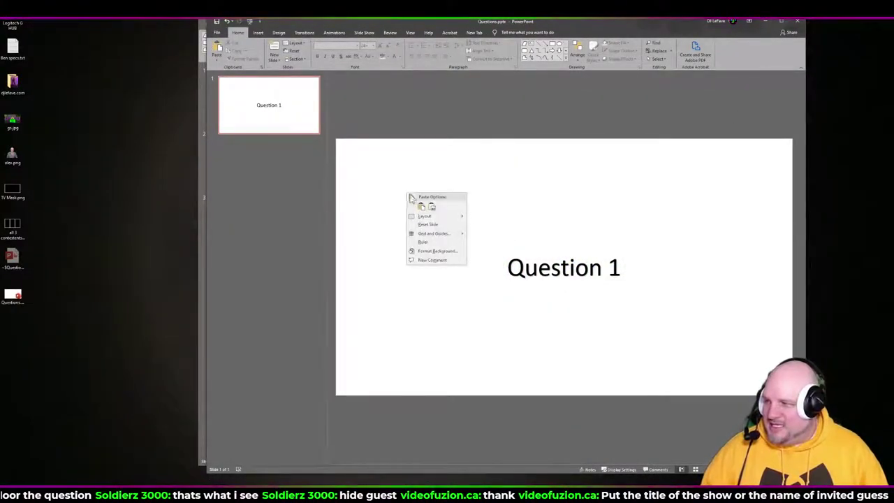
click(432, 208)
drag(471, 234, 414, 200)
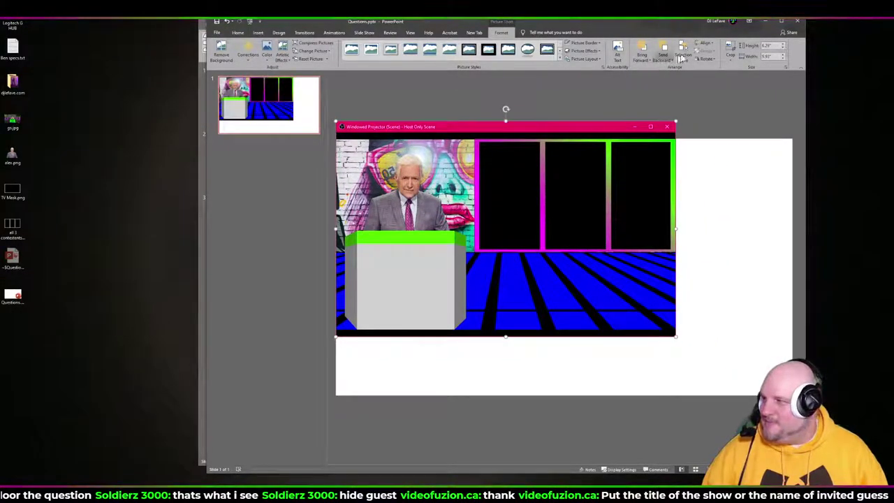
- Crop the title bar and the black bottom strip off the scene picture and enlarge it to fill the slide
click(731, 50)
drag(506, 120, 506, 139)
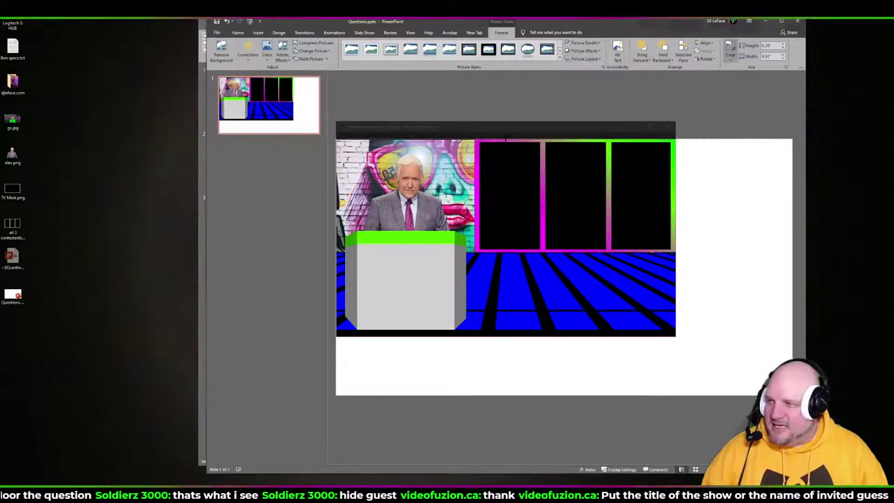
click(506, 333)
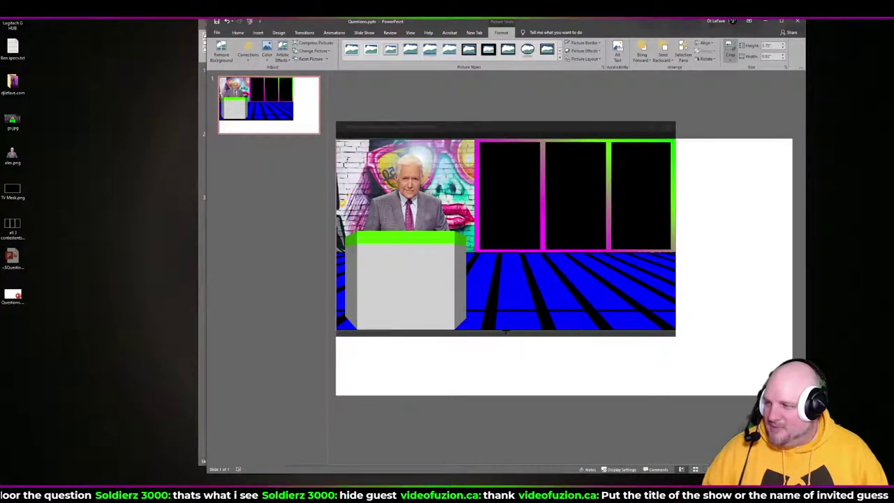
click(672, 328)
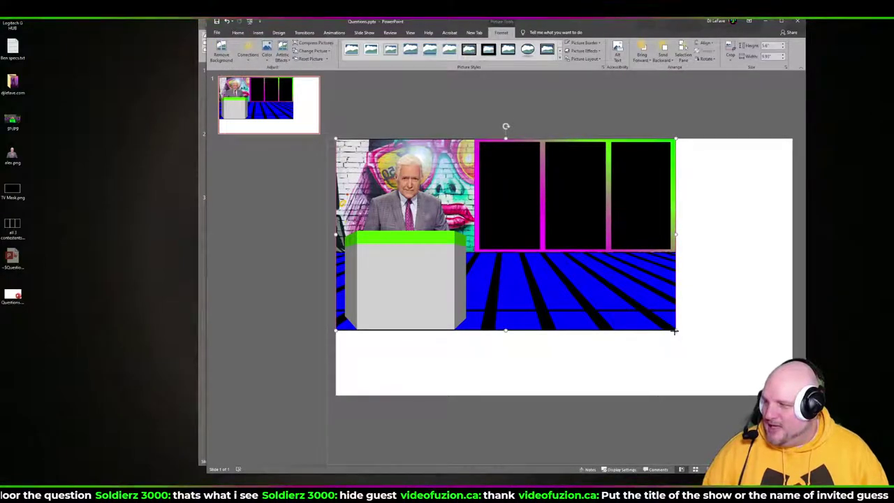
drag(674, 333, 766, 373)
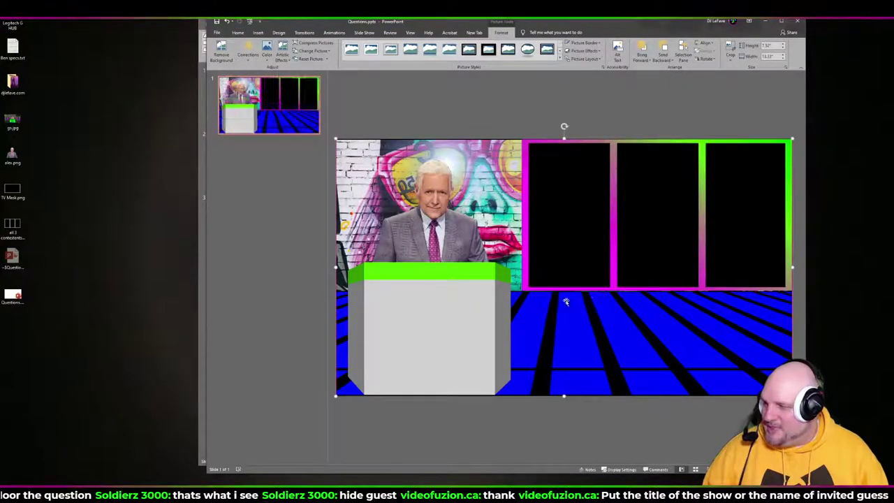
- Draw a rectangle about 7.75 by 2 inches on the floor below the TV and give it the black fill style
click(258, 33)
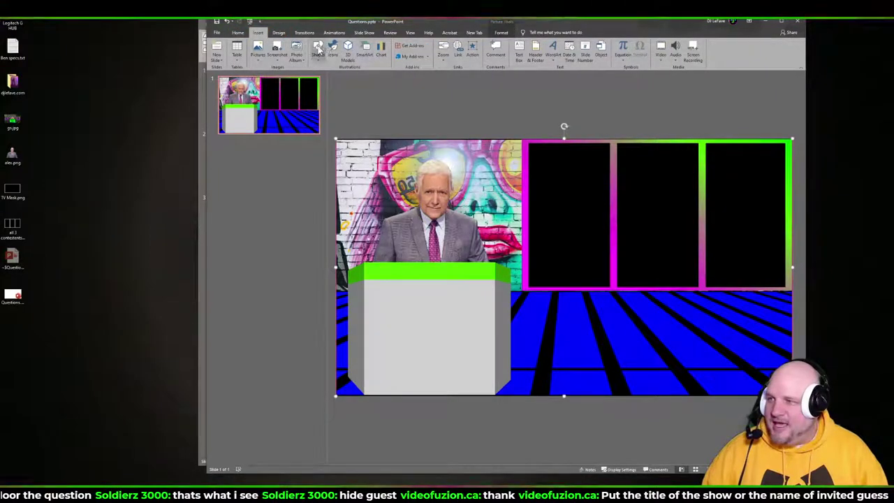
click(317, 51)
click(343, 75)
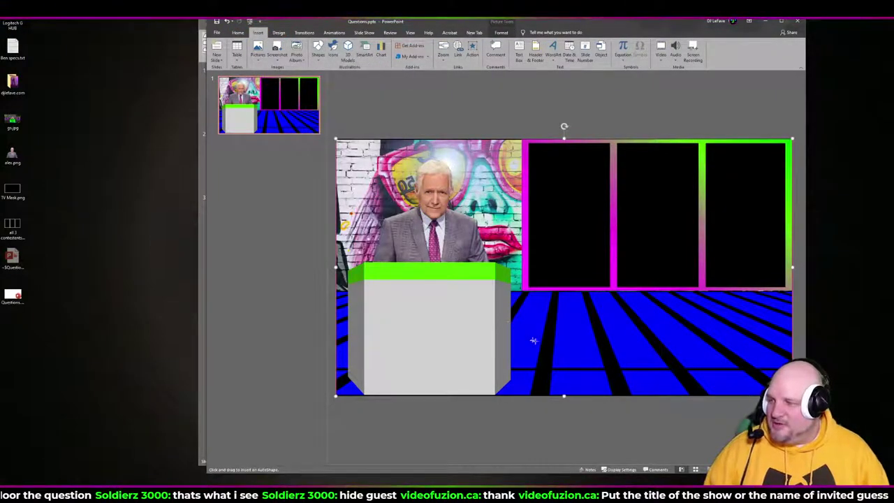
drag(523, 295, 788, 364)
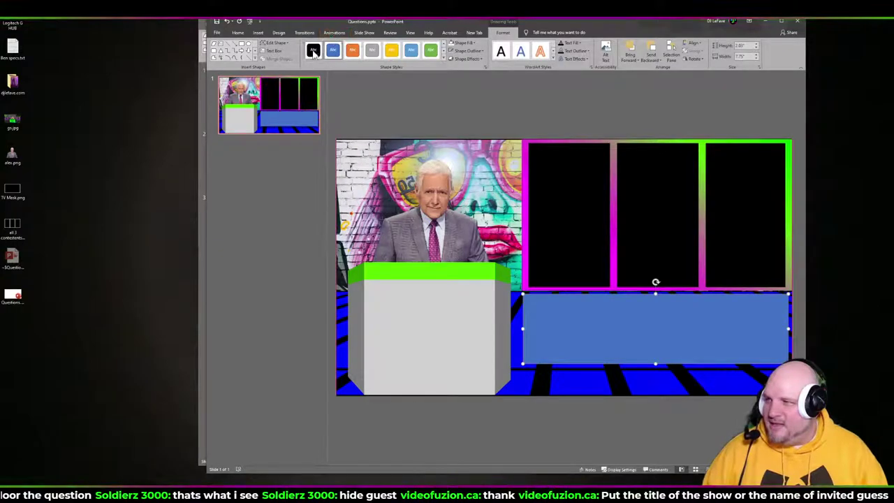
click(313, 50)
- Delete the scene picture and enlarge the black rectangle to span the full slide width along the bottom edge
click(539, 178)
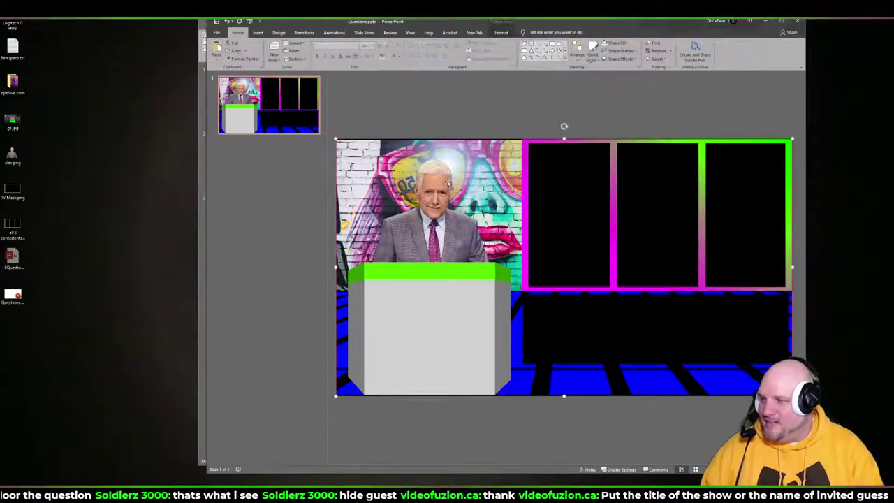
key(Delete)
click(564, 320)
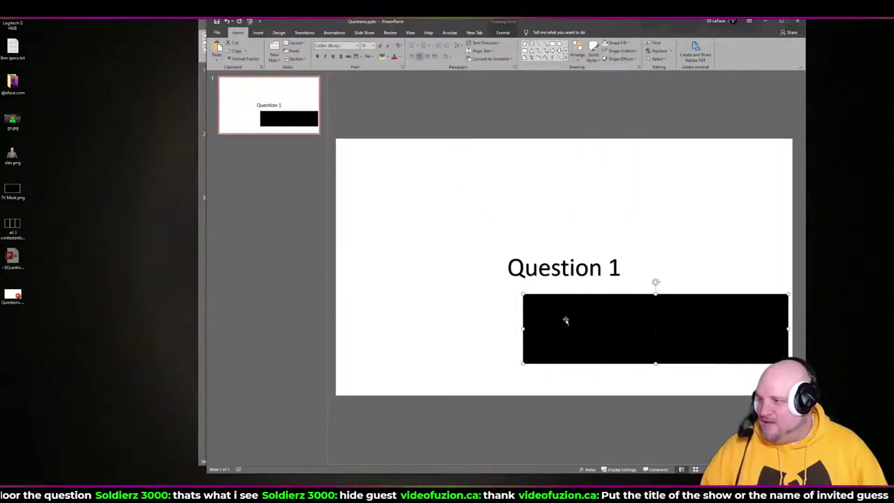
drag(573, 341, 575, 361)
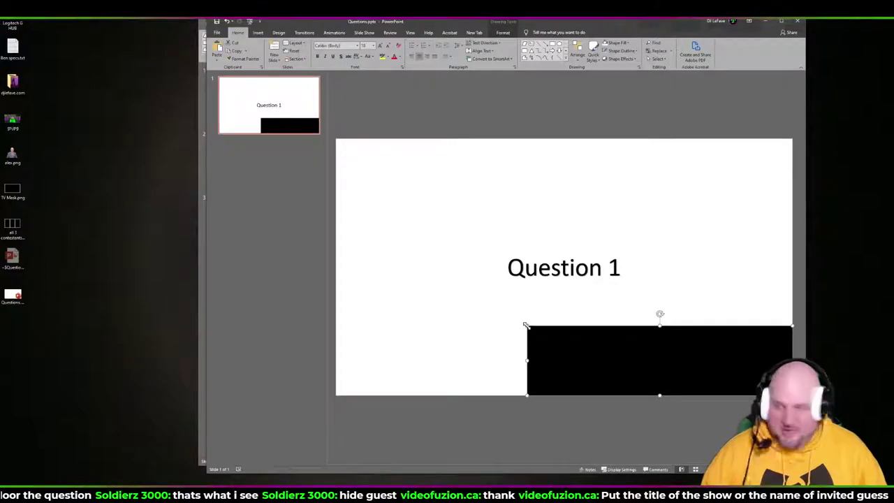
drag(526, 326, 419, 277)
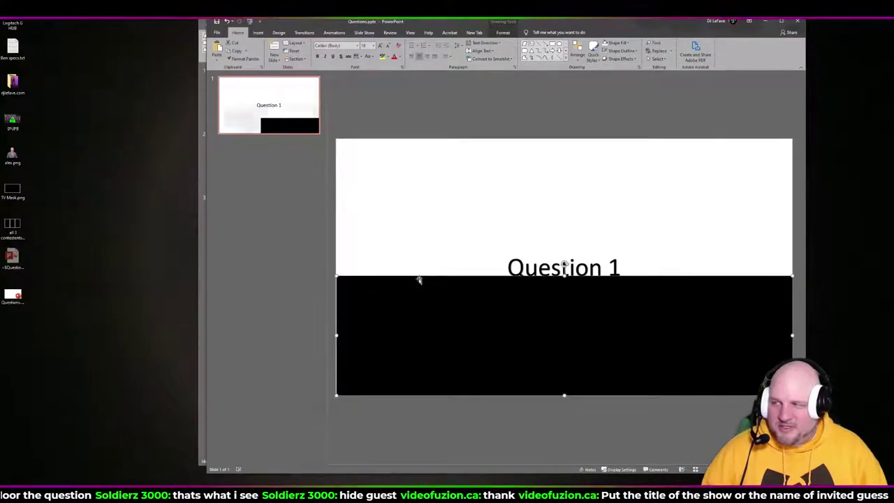
drag(336, 274, 336, 276)
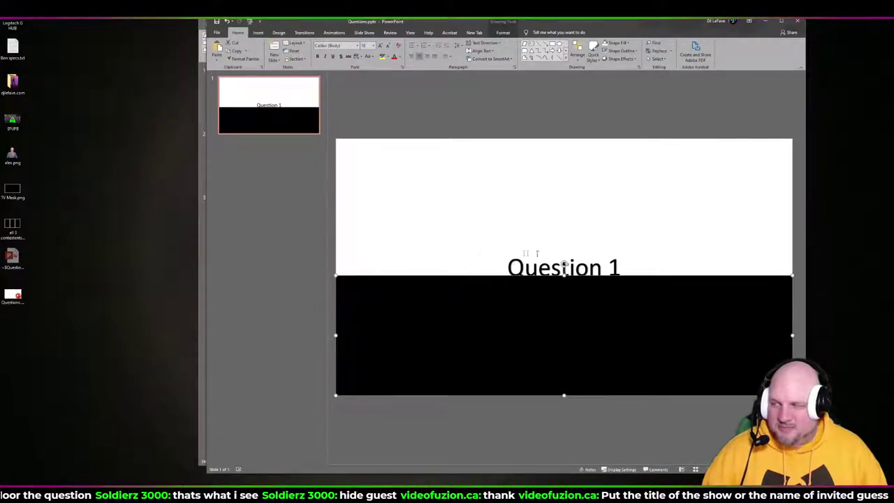
- Delete the old text box and enter "Question 1" as text inside the black rectangle
double_click(555, 268)
click(529, 249)
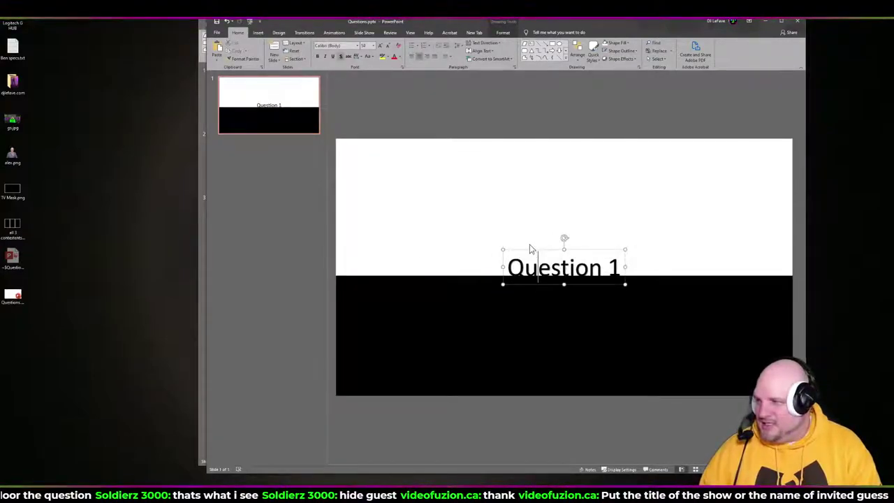
key(Delete)
click(551, 331)
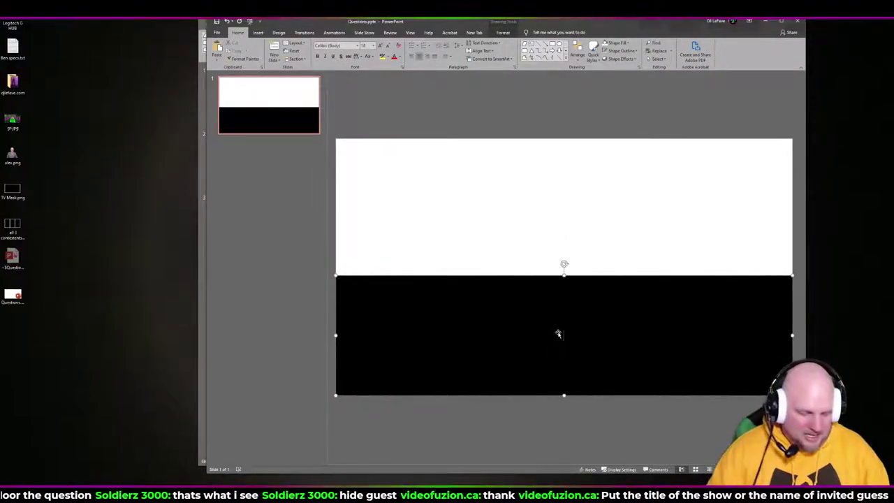
text(Question 1)
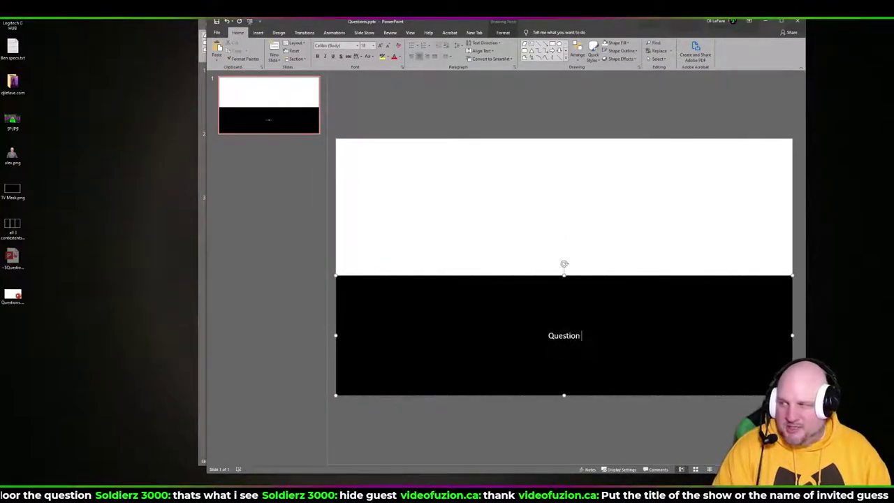
- Enlarge the rectangle's "Question 1" text by eight font-size increments so it reads as a large title
click(528, 277)
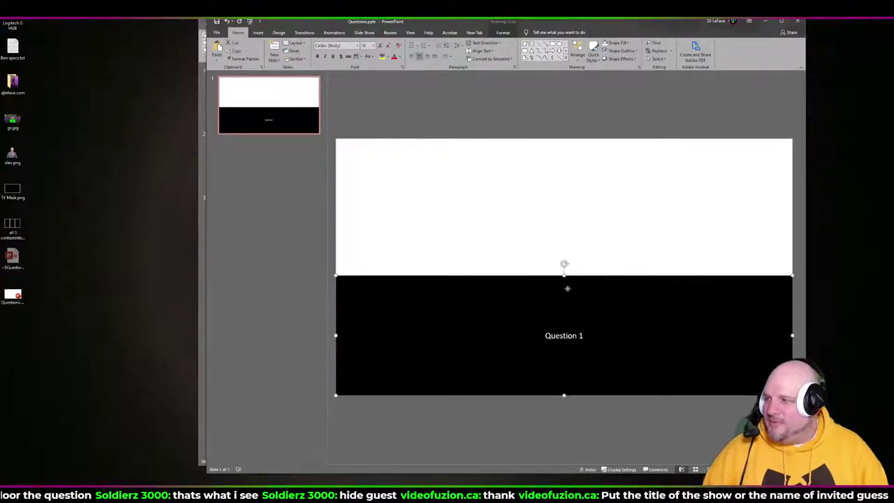
click(381, 46)
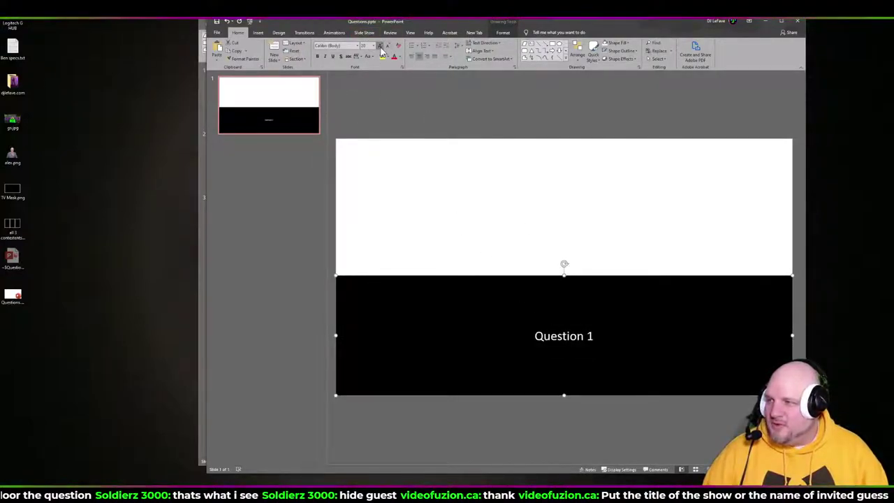
click(381, 46)
click(381, 47)
click(381, 46)
click(381, 46)
click(381, 46)
click(381, 46)
click(380, 46)
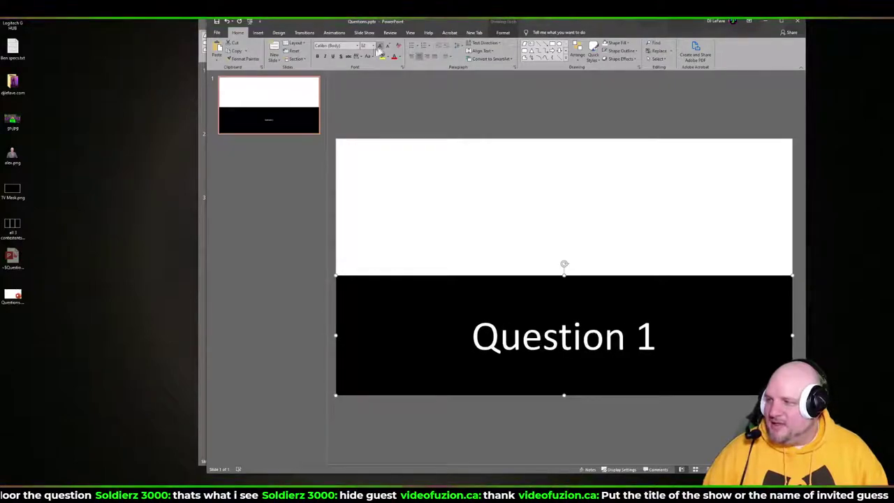
- Duplicate the Question 1 slide
click(267, 125)
right_click(267, 124)
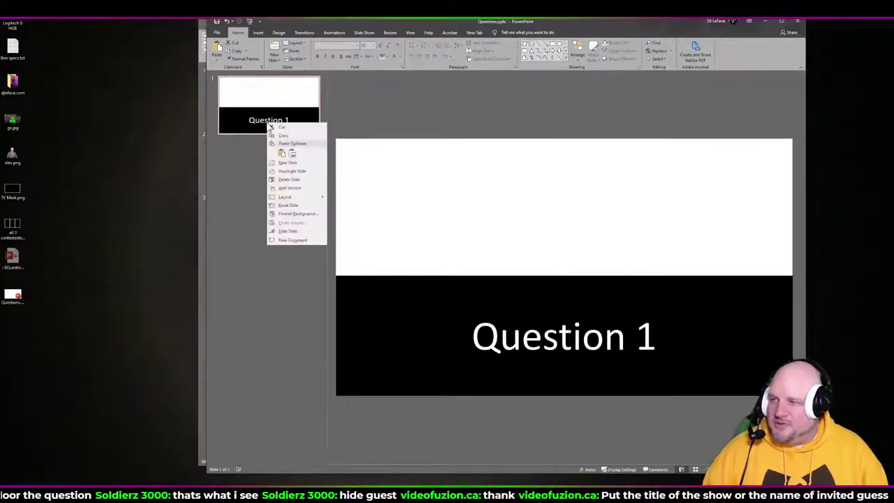
click(284, 171)
- Fill the rectangle on the duplicated slide with light green and give its text the black WordArt style
click(358, 292)
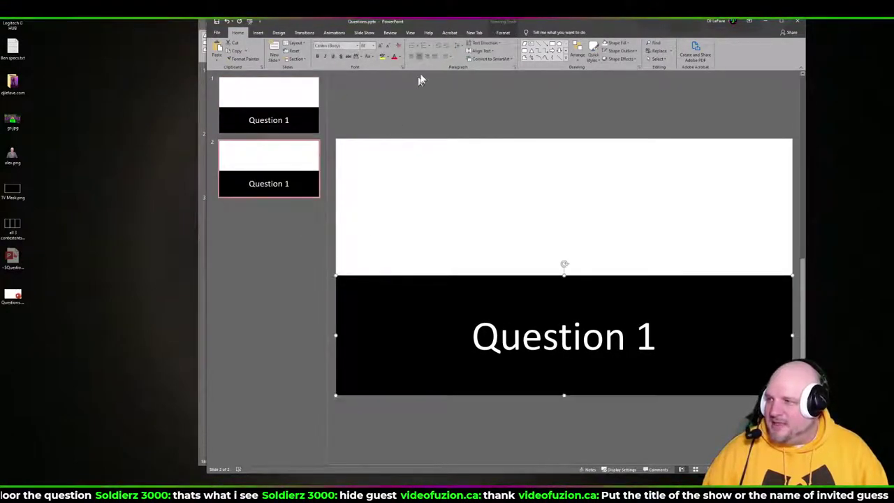
click(503, 35)
click(464, 43)
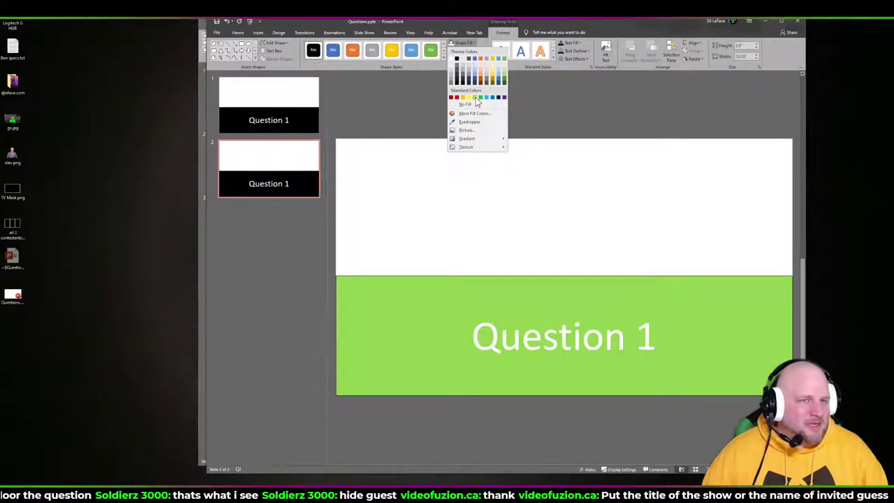
click(476, 97)
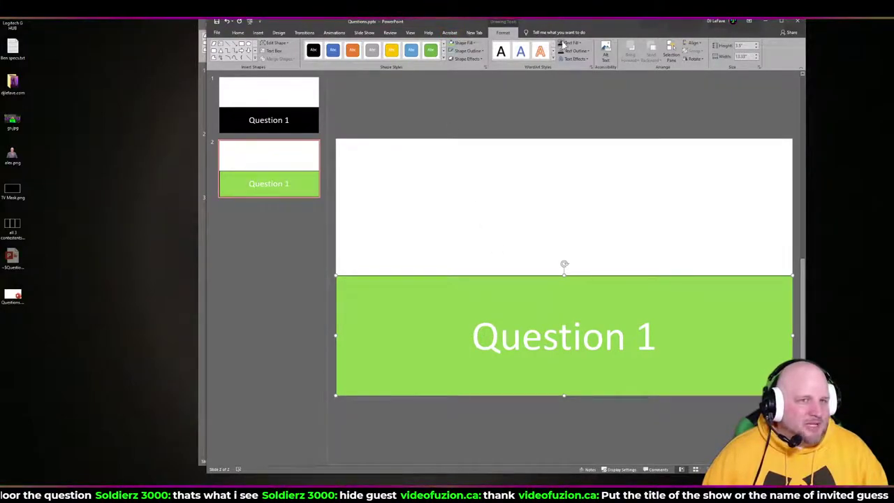
click(501, 51)
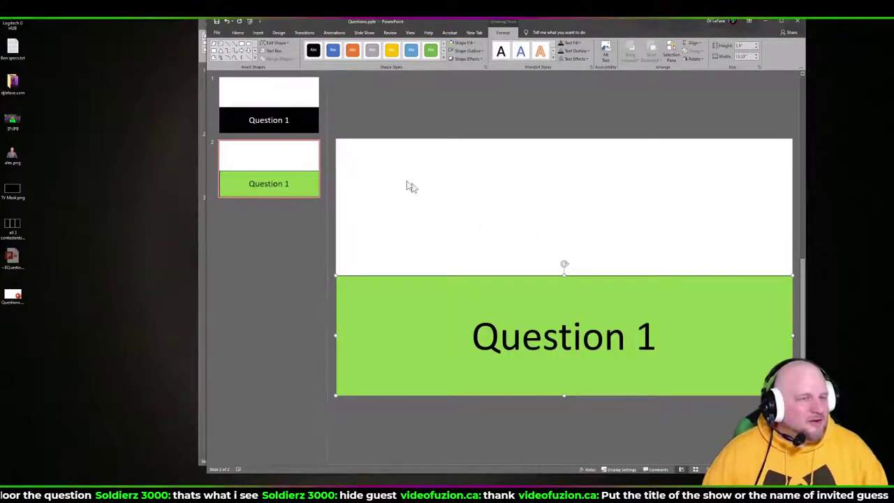
- Paste a copy of the black Question 1 slide after the green slide and change its text to "Question 2"
click(294, 118)
click(294, 161)
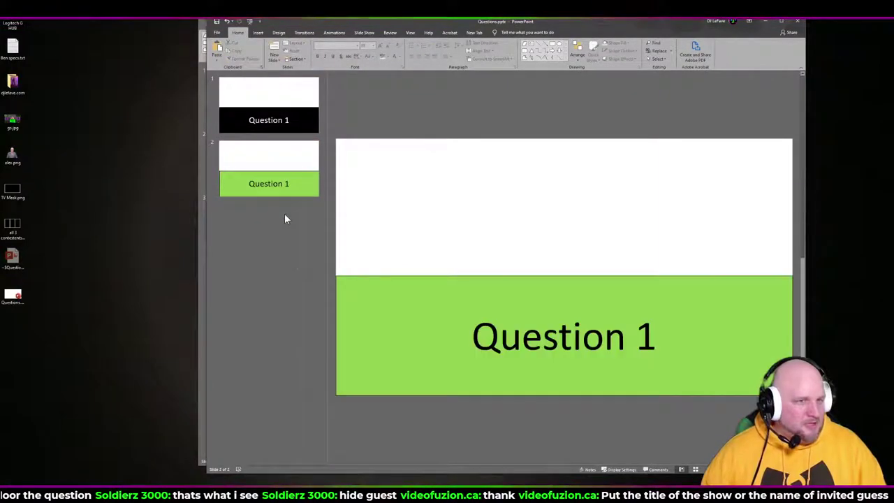
key(ctrl+v)
click(636, 337)
key(Delete)
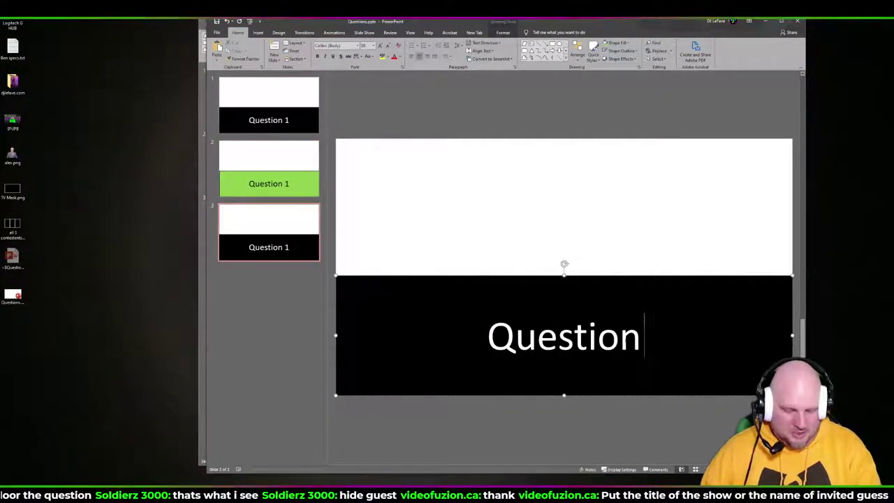
text(2)
- Change the text on the green second slide to "Answer 1"
click(295, 188)
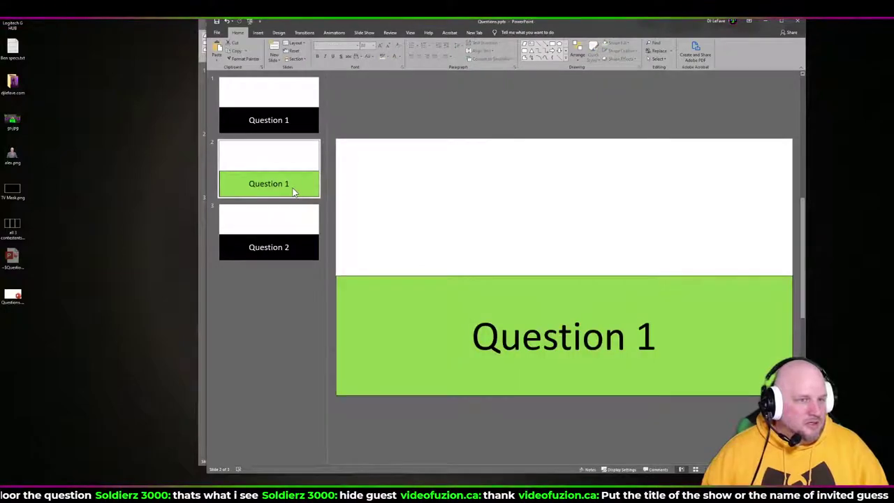
double_click(491, 343)
text(Anser)
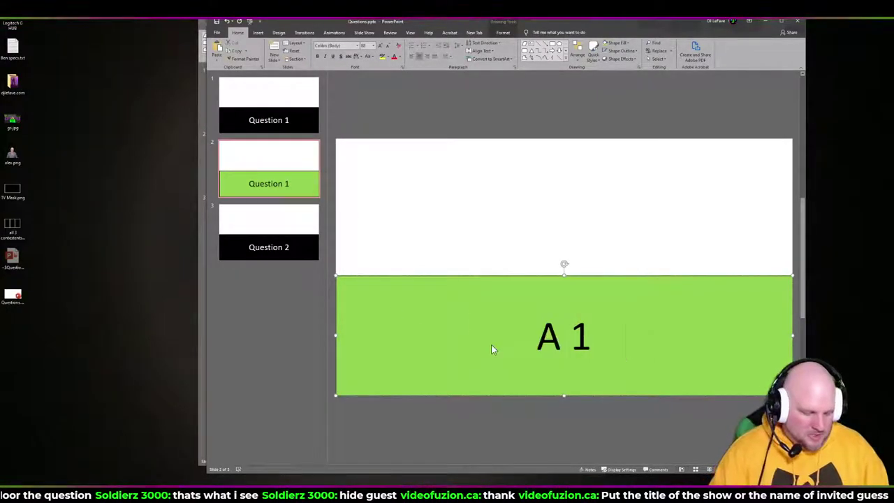
key(BackSpace)
text(wer)
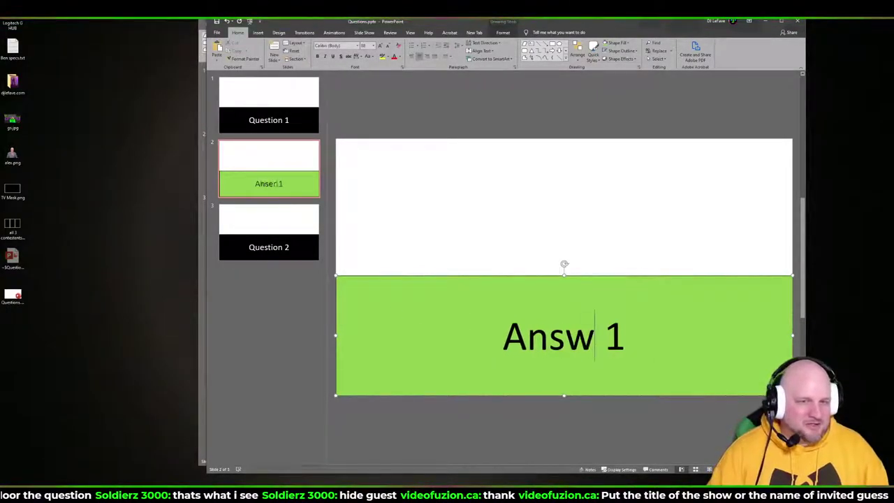
- Copy the Answer 1 slide to the end of the presentation and change its text to "Answer 2"
click(286, 183)
key(ctrl+c)
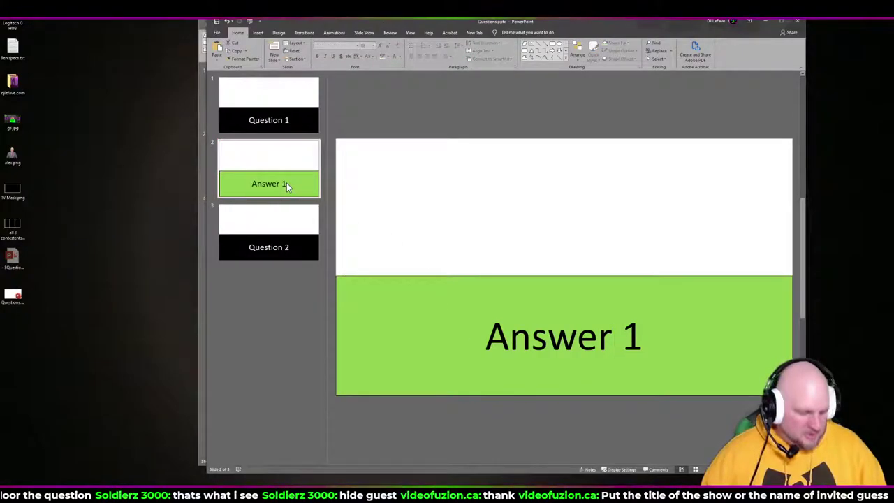
click(280, 269)
key(ctrl+v)
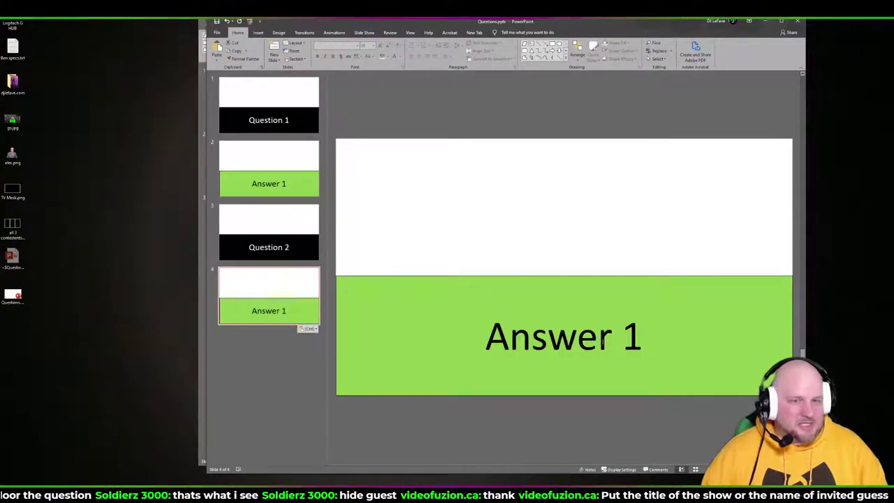
click(622, 337)
key(Delete)
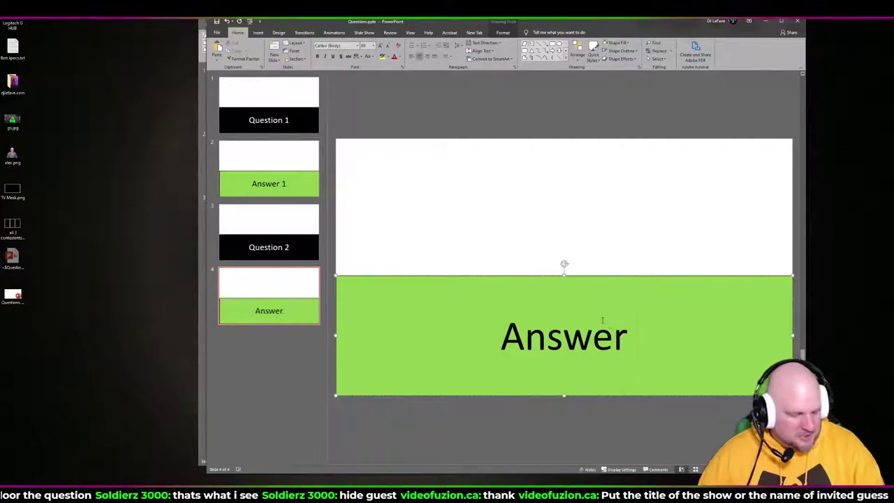
text(2)
click(282, 352)
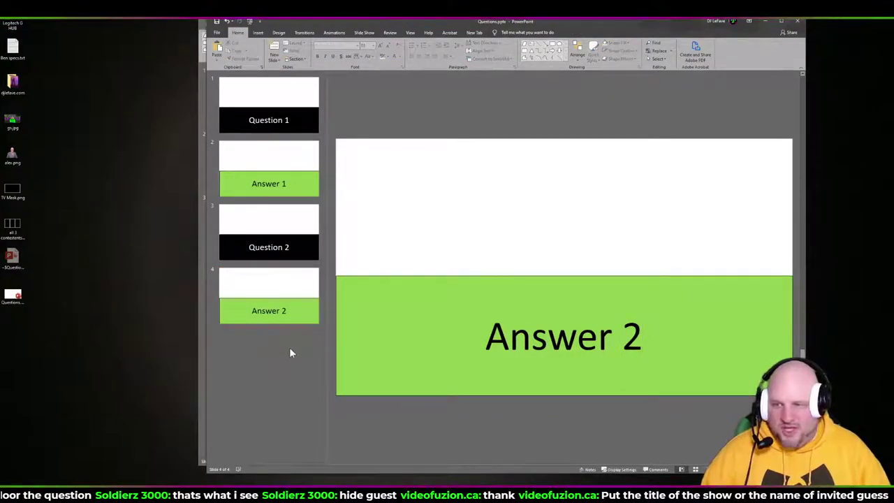
- Run the slide show in a window from the Question 1 slide and shrink that window to roughly half its width and height
click(264, 117)
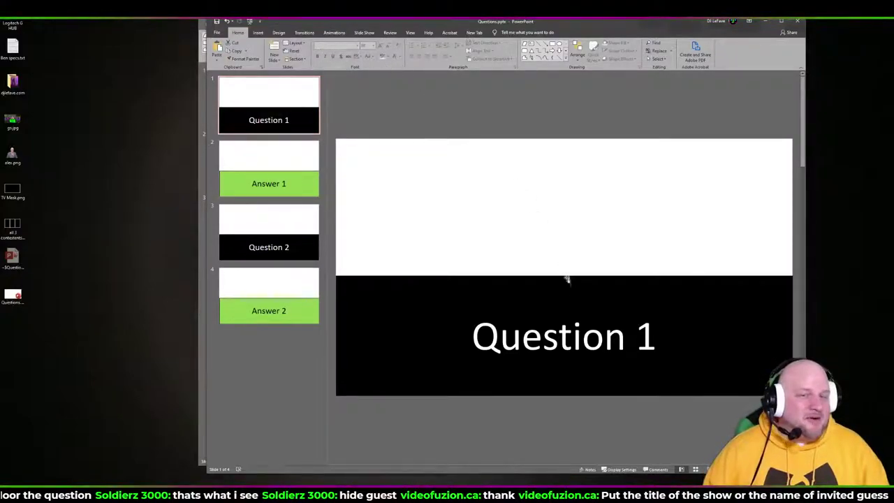
drag(617, 27, 531, 40)
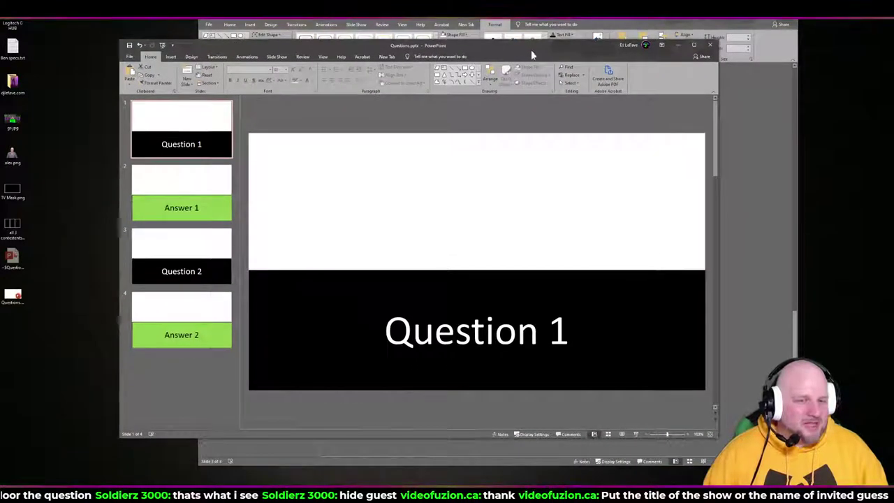
click(636, 434)
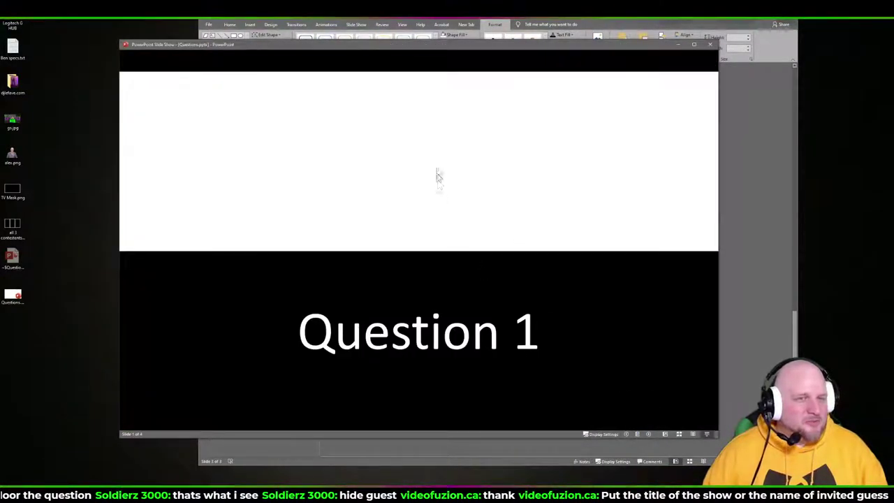
drag(347, 48, 420, 52)
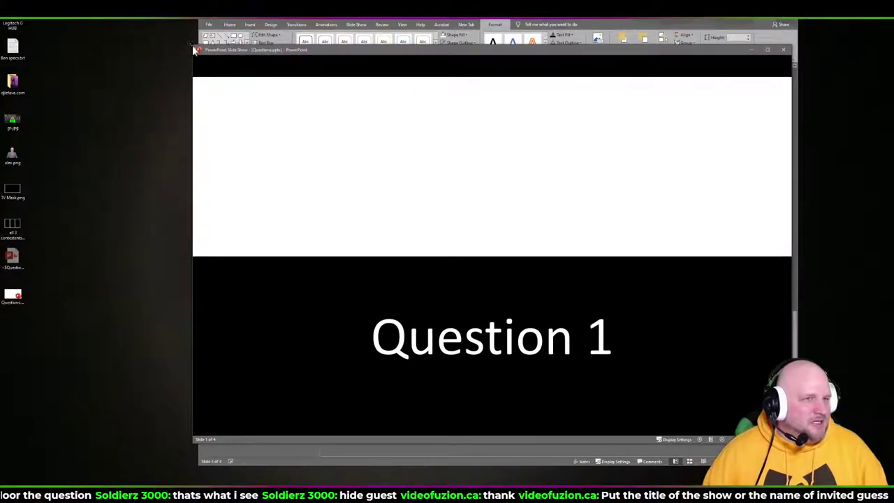
drag(195, 51, 468, 260)
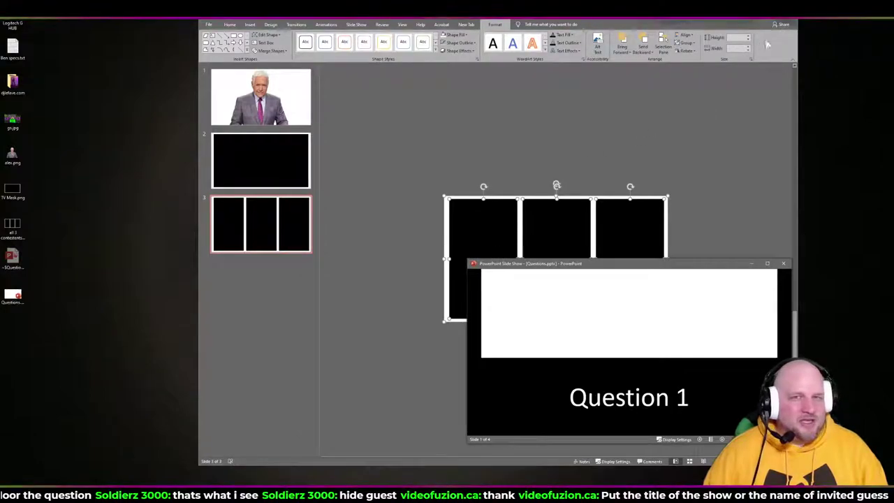
- Minimize the other presentation behind the slide show and switch to OBS Studio
click(767, 45)
key(super+Down)
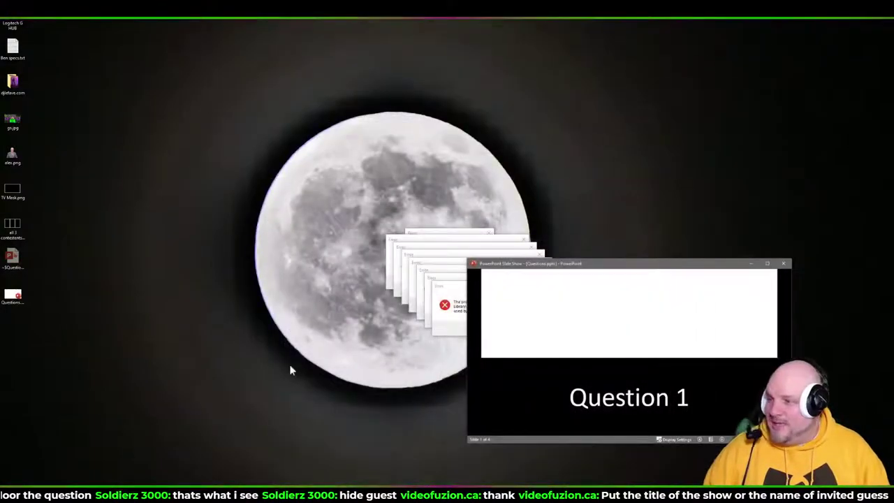
click(450, 318)
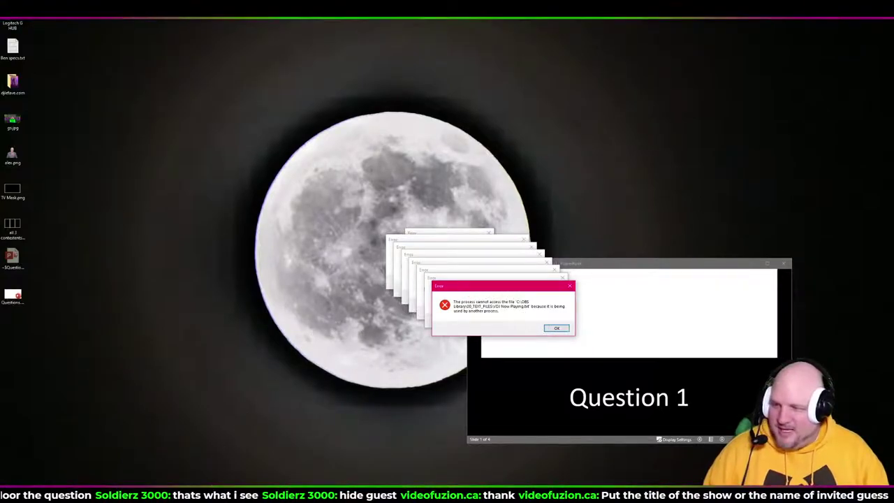
click(260, 459)
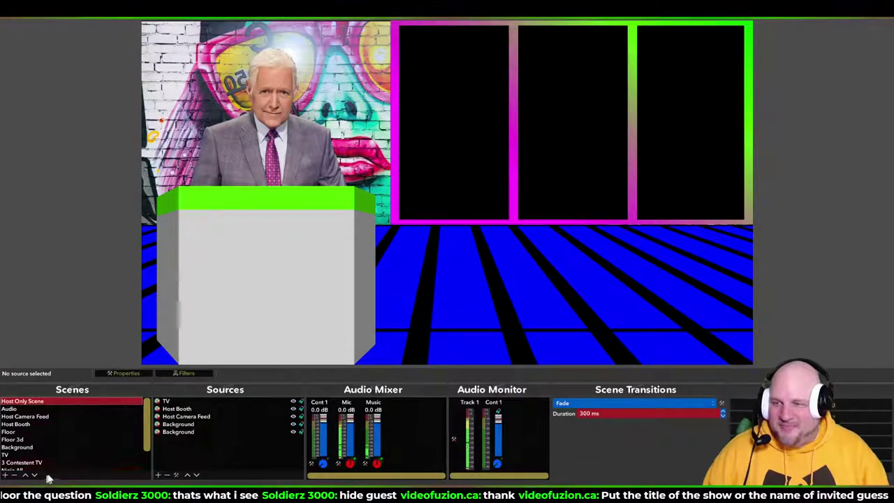
- Add a new scene named "PwrPnt Questions"
scroll(88, 451, down, 1)
click(7, 478)
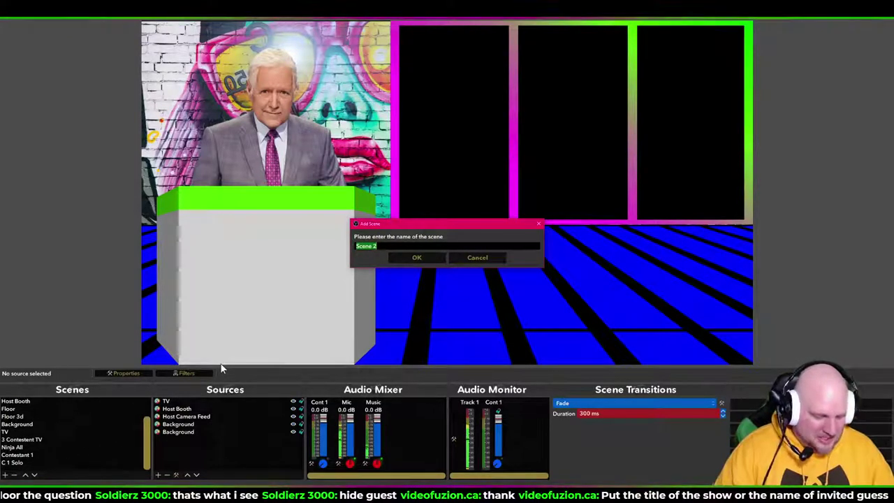
text(PwrPnt)
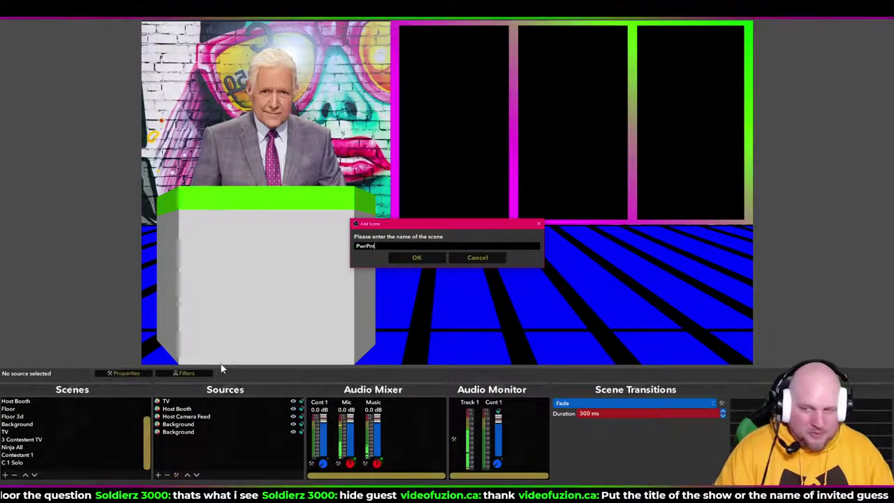
text( W)
key(BackSpace)
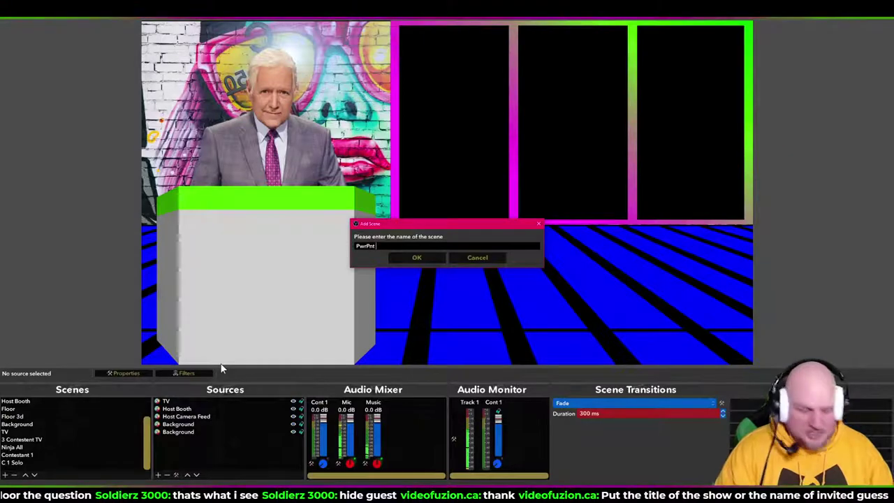
text(Questions)
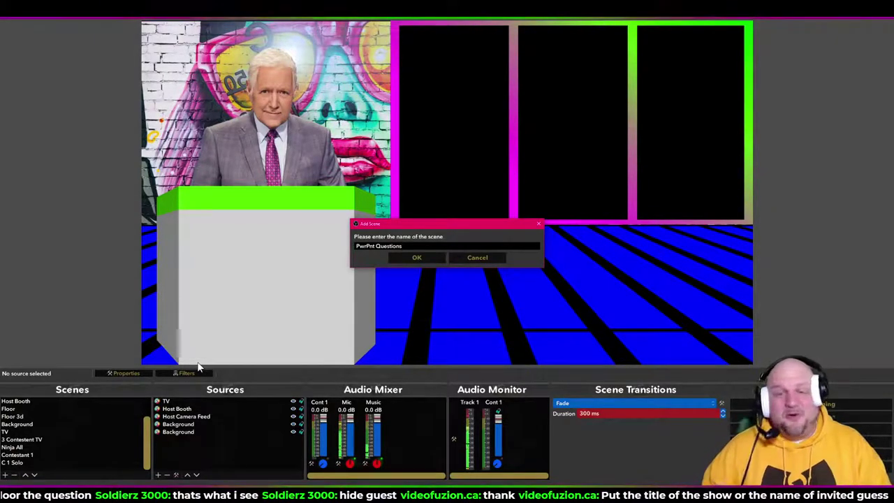
click(426, 256)
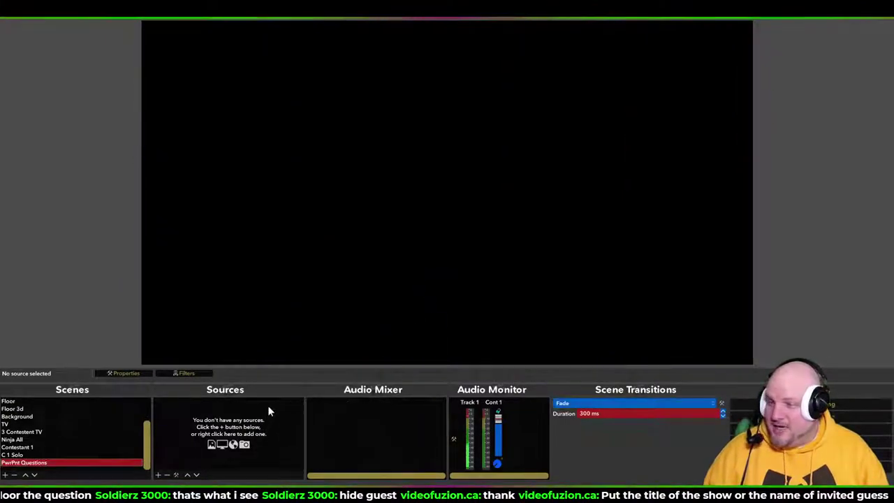
- Add a Window Capture source named "powerpoint" to the PwrPnt Questions scene
click(159, 477)
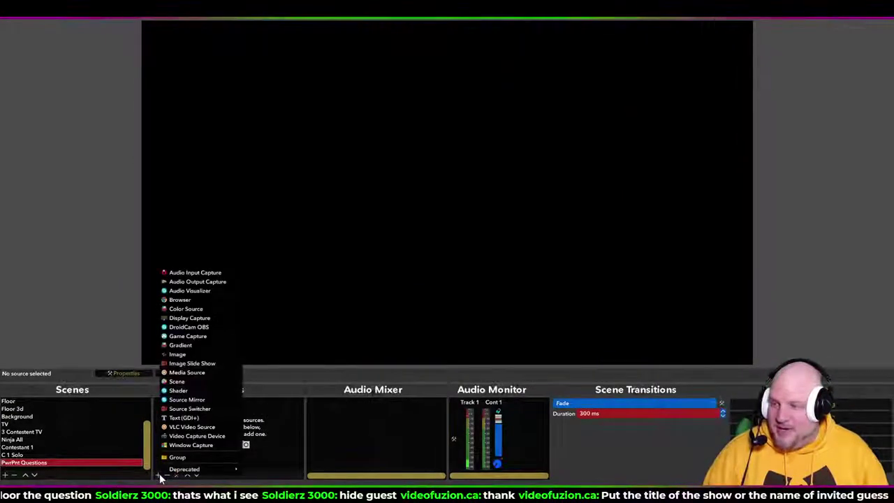
click(189, 444)
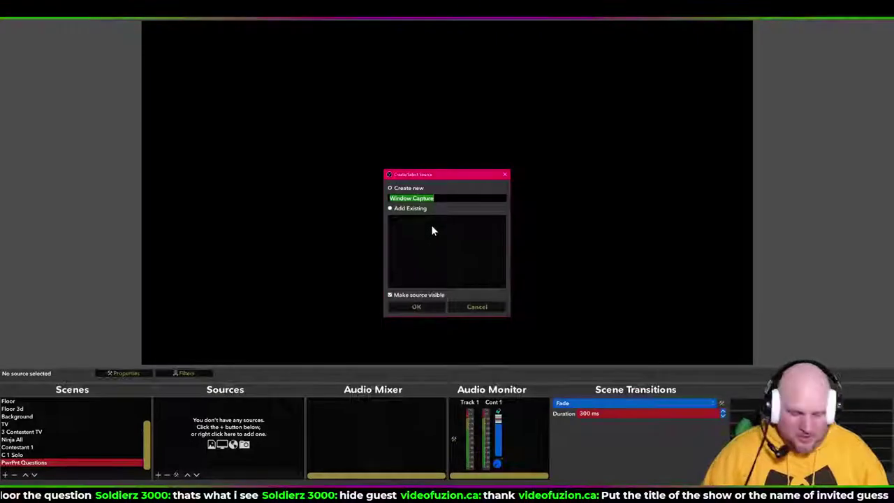
key(BackSpace)
text(power)
text(po)
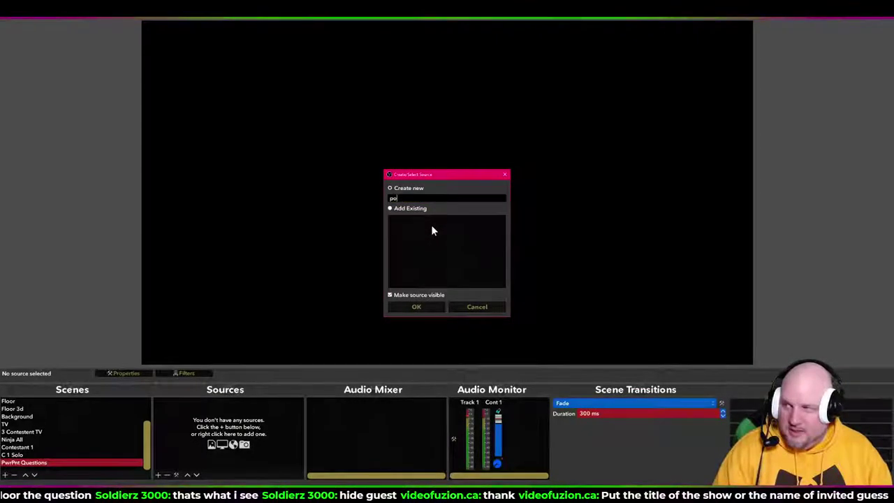
text(int)
key(Return)
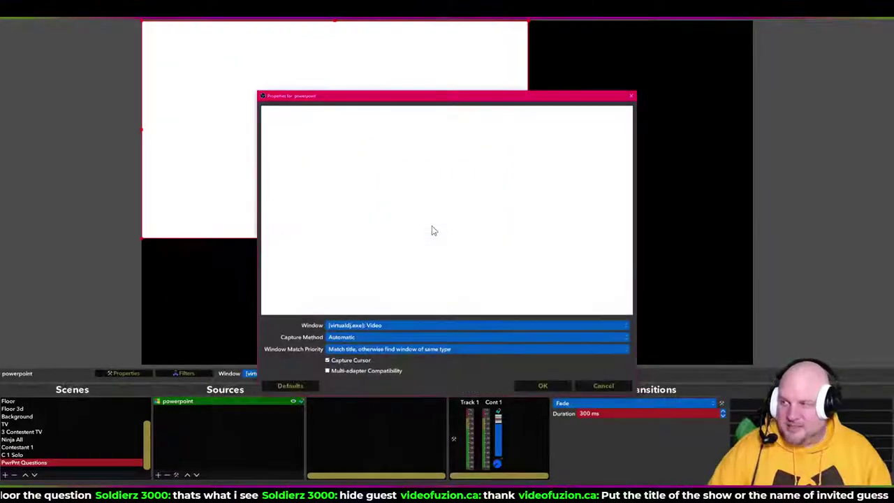
- Capture the PowerPoint Slide Show - [Questions.pptx] window and set its match priority to "Window title must match"
click(426, 326)
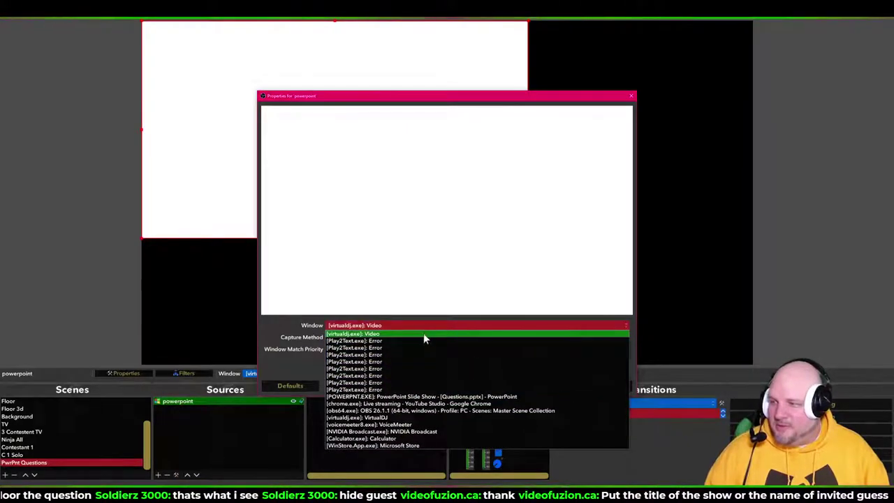
click(413, 397)
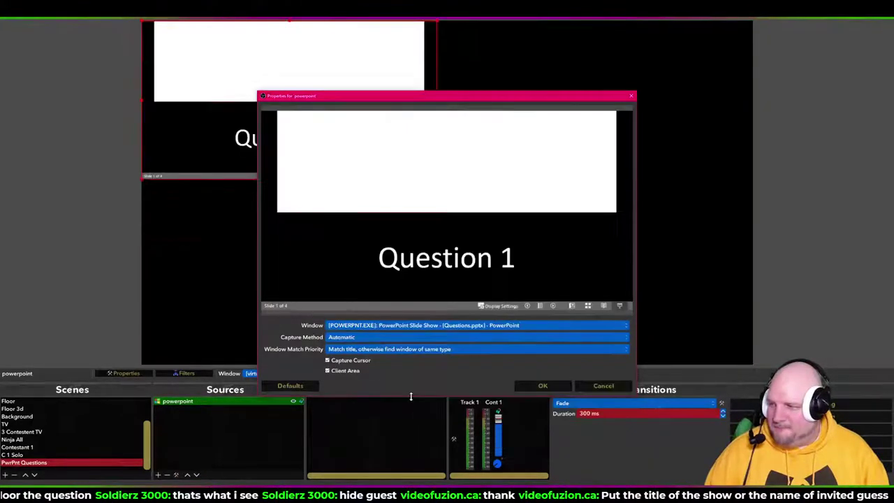
click(428, 350)
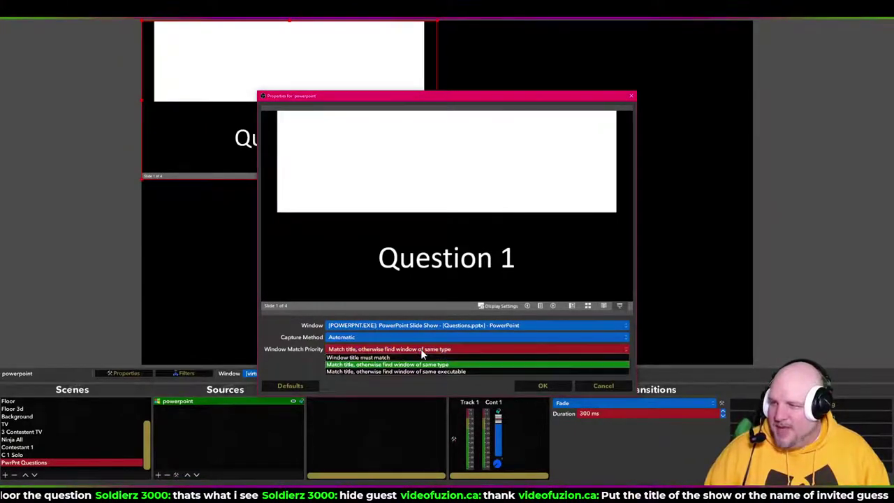
click(417, 358)
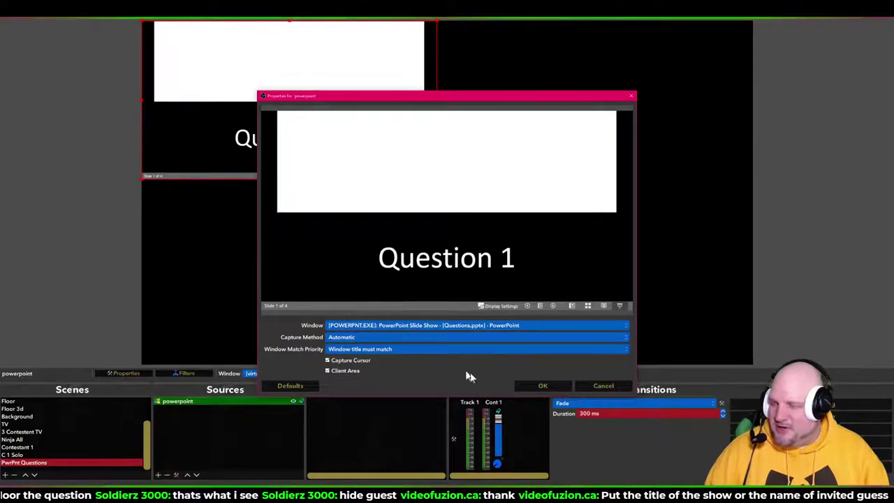
click(534, 387)
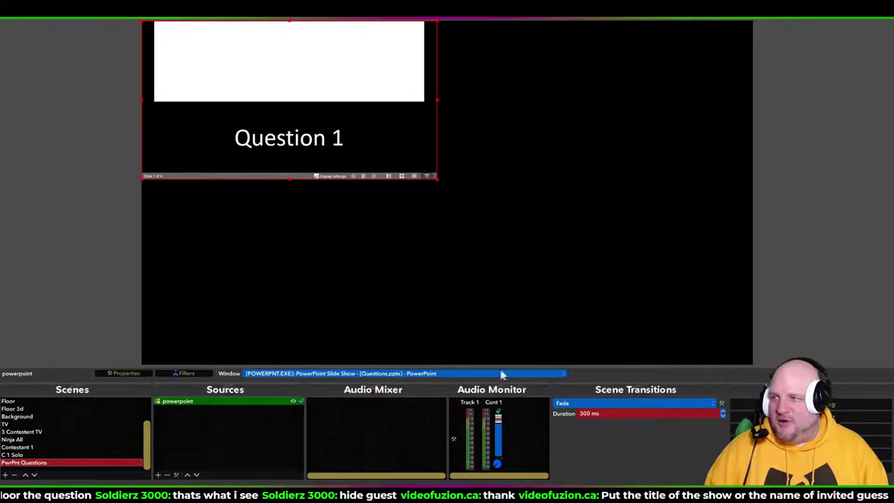
- Fit the powerpoint source to the canvas and crop it to a strip around the question text along the lower edge
key(ctrl+f)
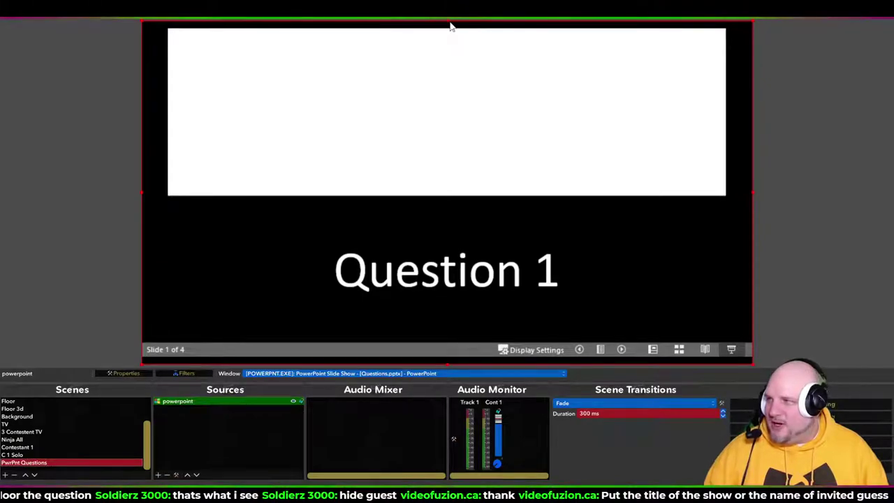
drag(448, 23, 463, 105)
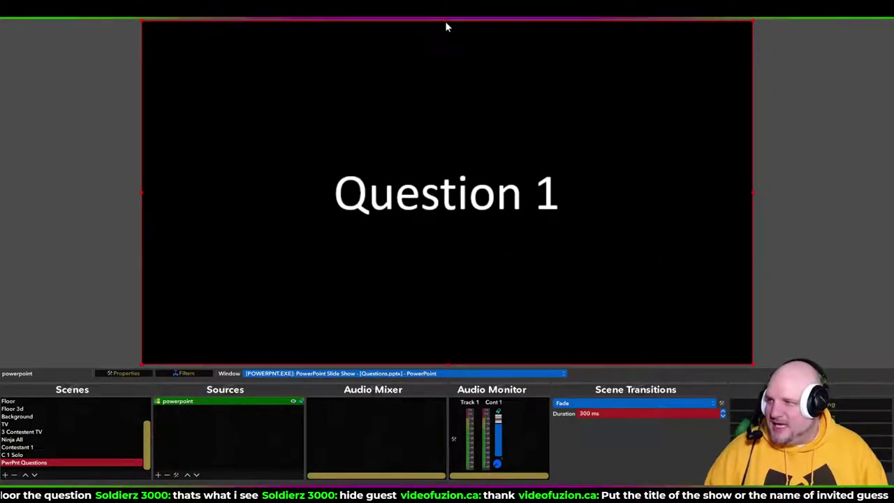
drag(448, 22, 429, 222)
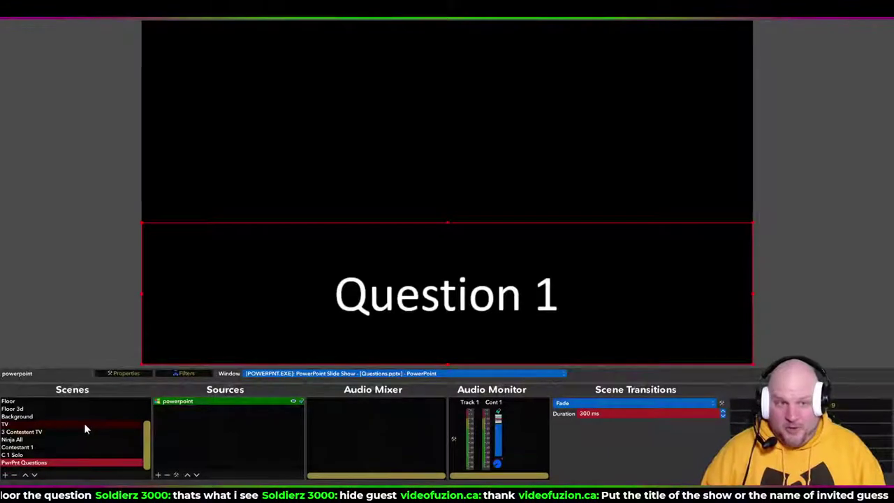
- Add the existing PwrPnt Questions scene as a source in the Host Only Scene
scroll(59, 429, up, 2)
click(50, 400)
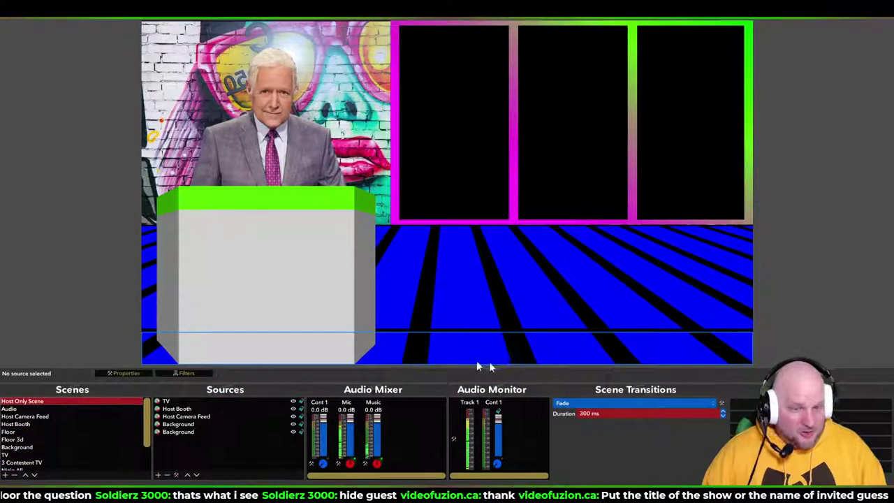
click(160, 476)
click(189, 382)
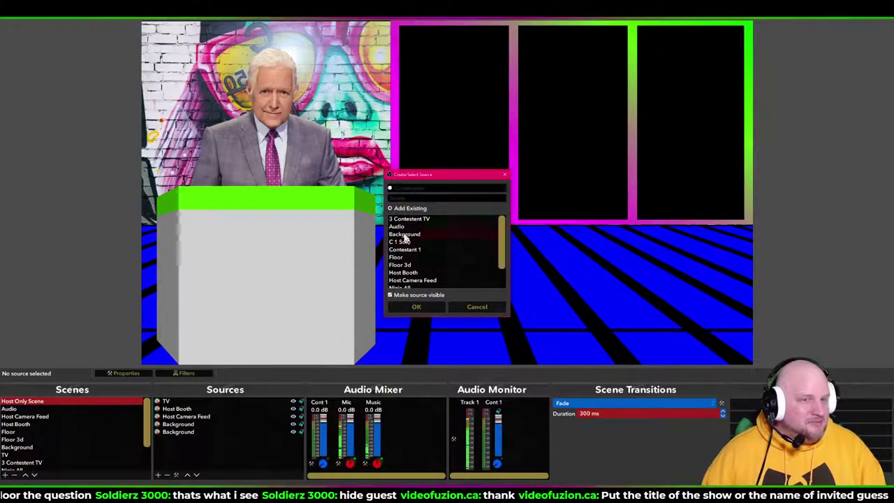
scroll(412, 252, down, 2)
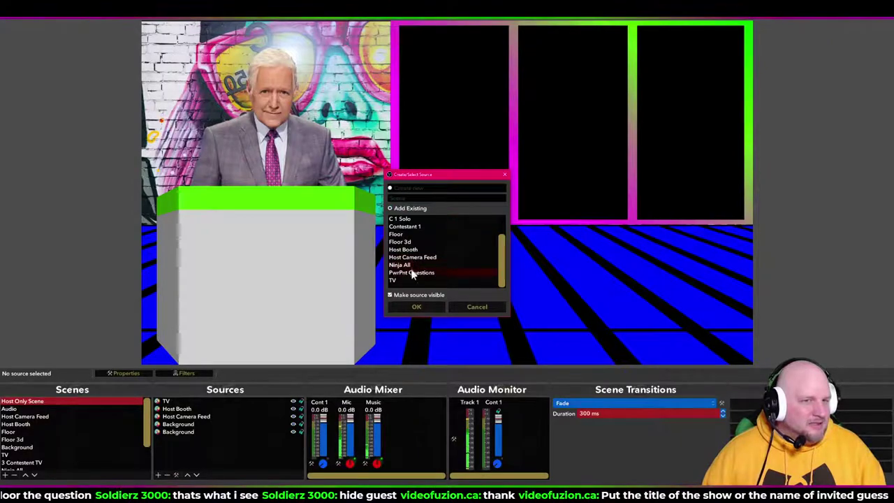
click(411, 273)
click(419, 306)
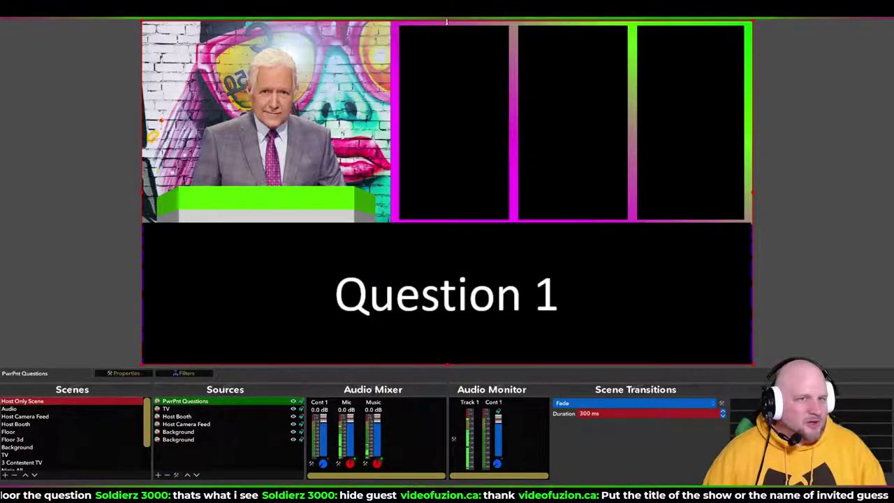
- Crop the empty area above the question strip, then shrink and place it on the floor below the TV, beside the host booth
drag(447, 21, 440, 221)
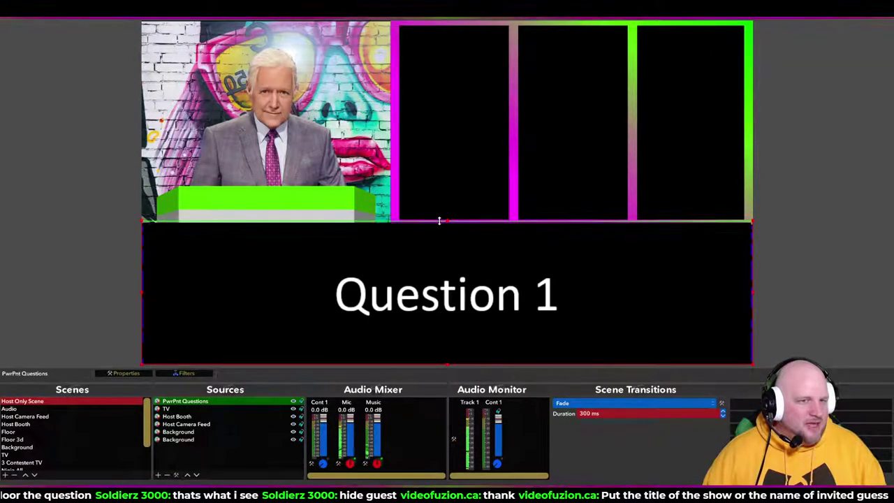
drag(143, 221, 434, 267)
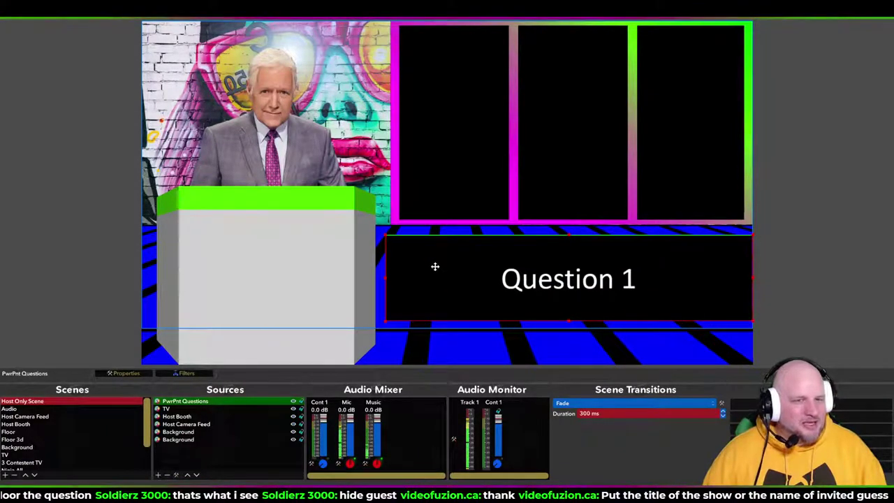
drag(434, 267, 434, 276)
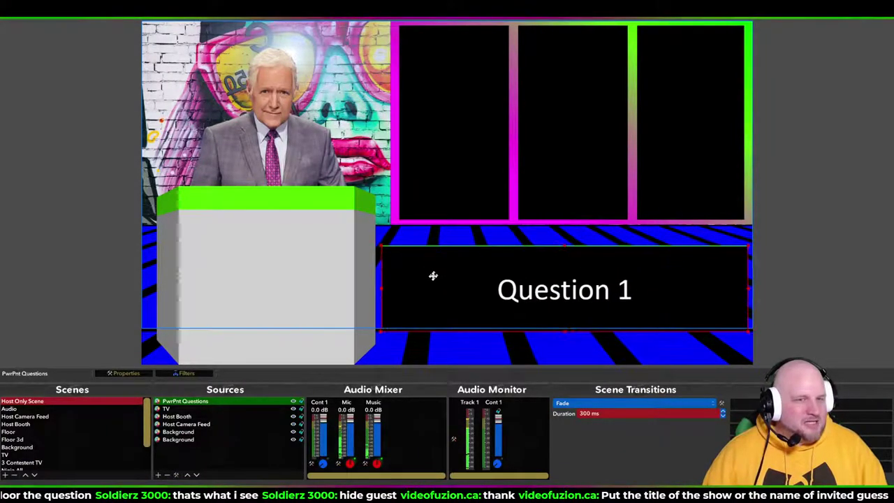
click(782, 294)
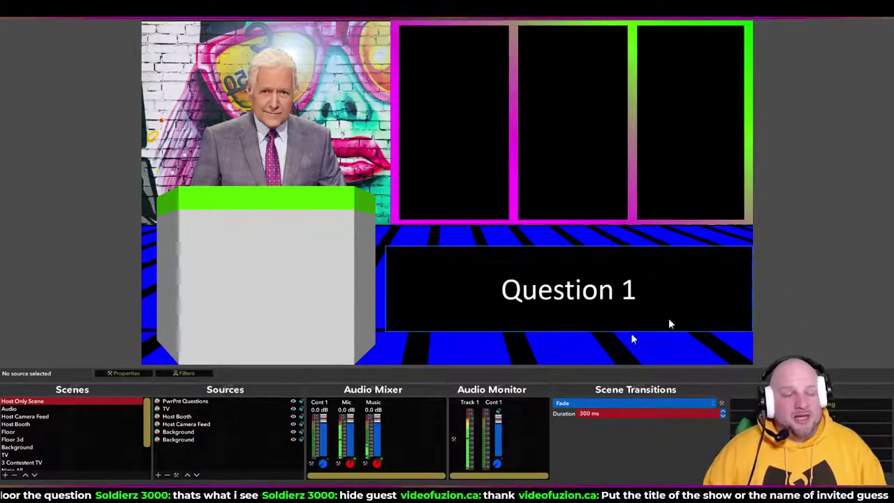
- Reorder PwrPnt Questions between the two Background sources and nudge the question strip slightly toward the host booth
click(188, 401)
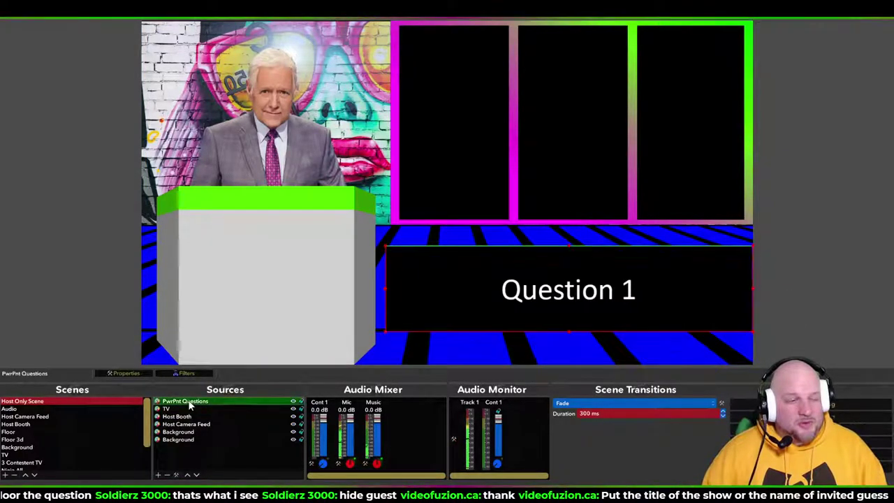
drag(189, 405, 189, 438)
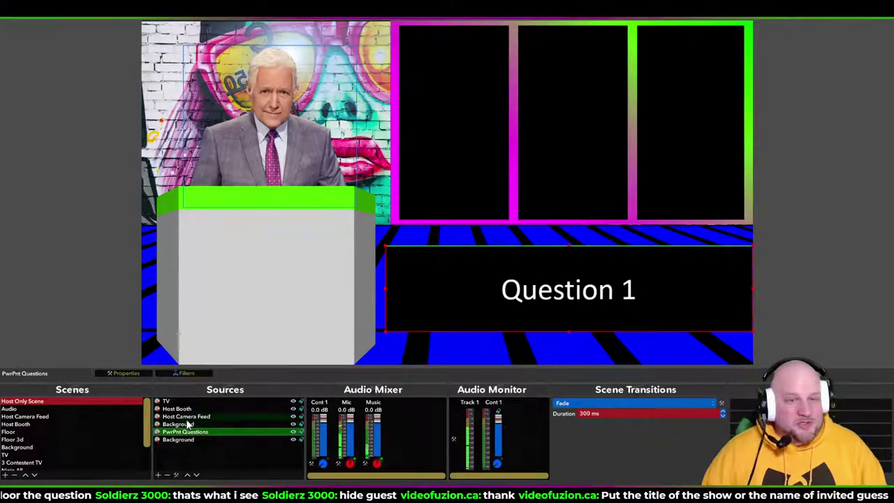
drag(529, 282, 523, 277)
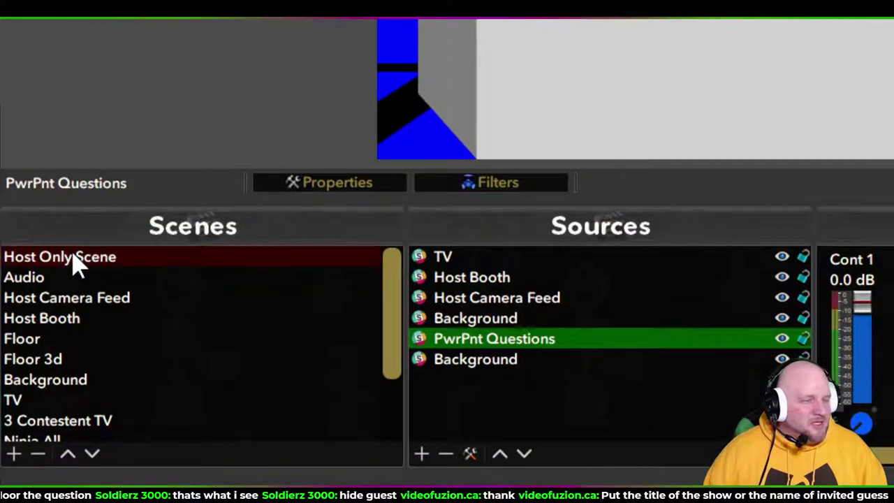
- Add a Move Source filter named "Questions" to the Host Only Scene
right_click(76, 264)
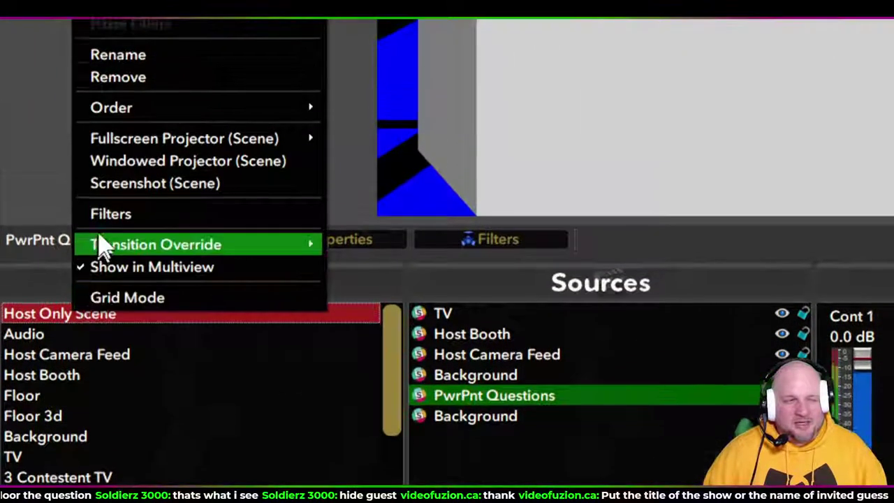
click(110, 255)
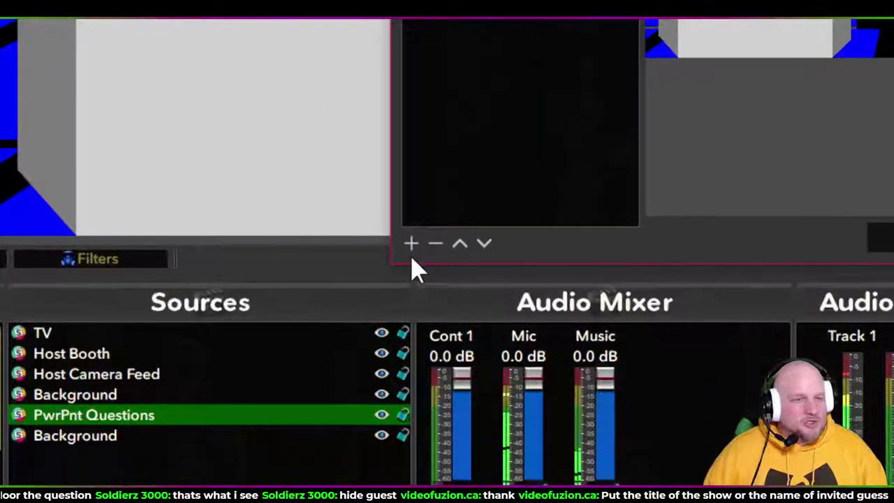
click(413, 254)
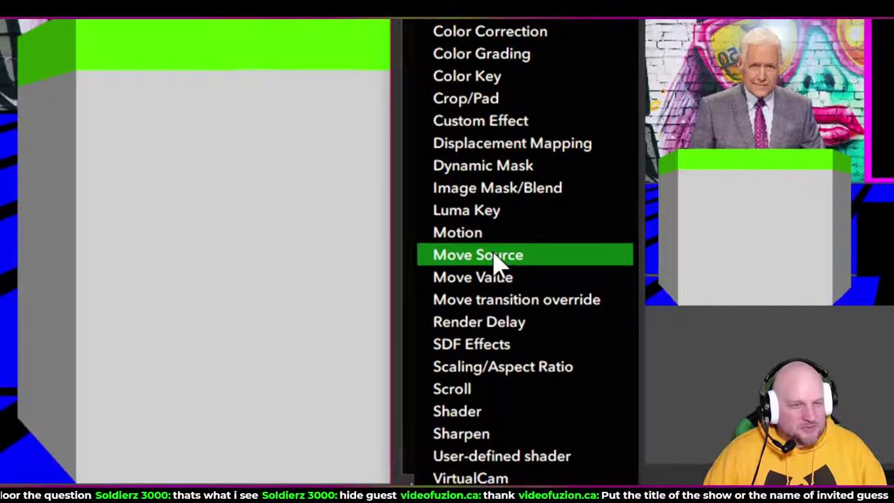
click(494, 255)
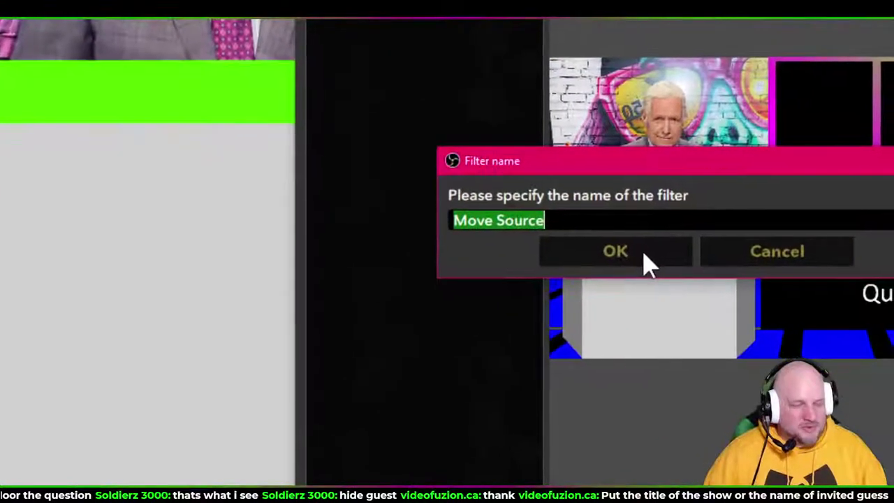
text(Questions)
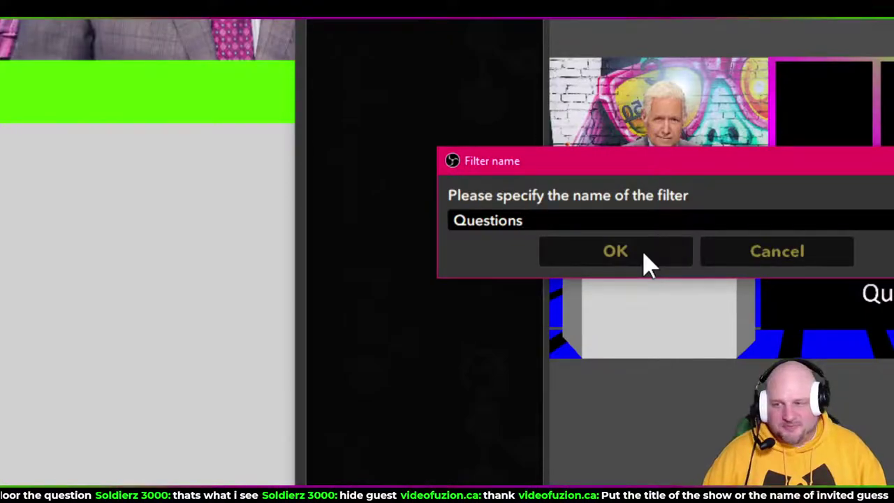
click(645, 256)
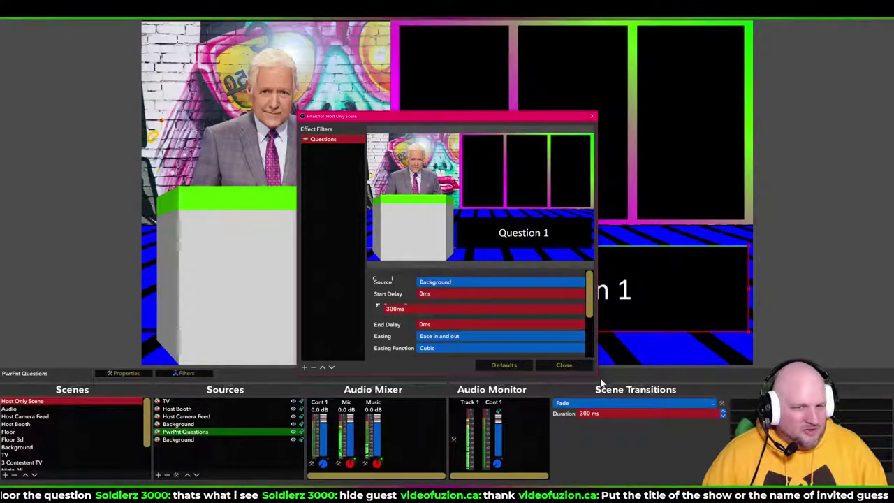
- Enlarge and reposition the filter window, and set the Questions filter's source to PwrPnt Questions
drag(599, 376, 765, 464)
drag(560, 117, 419, 32)
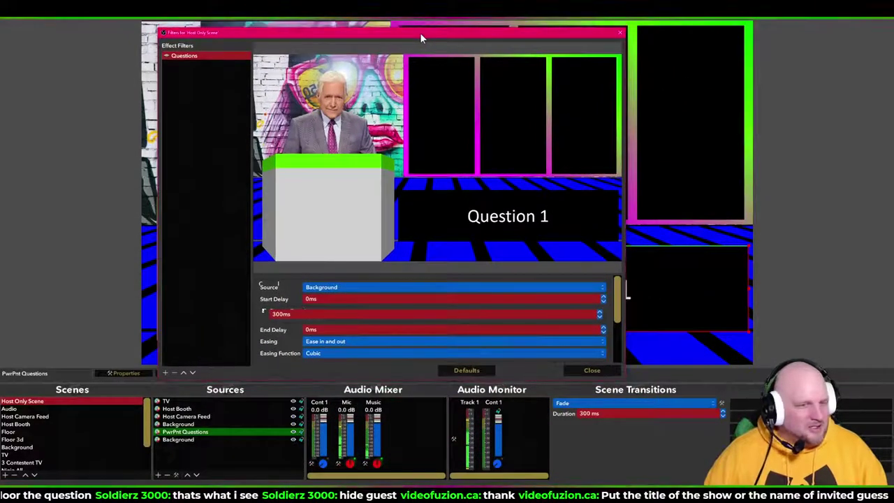
click(362, 291)
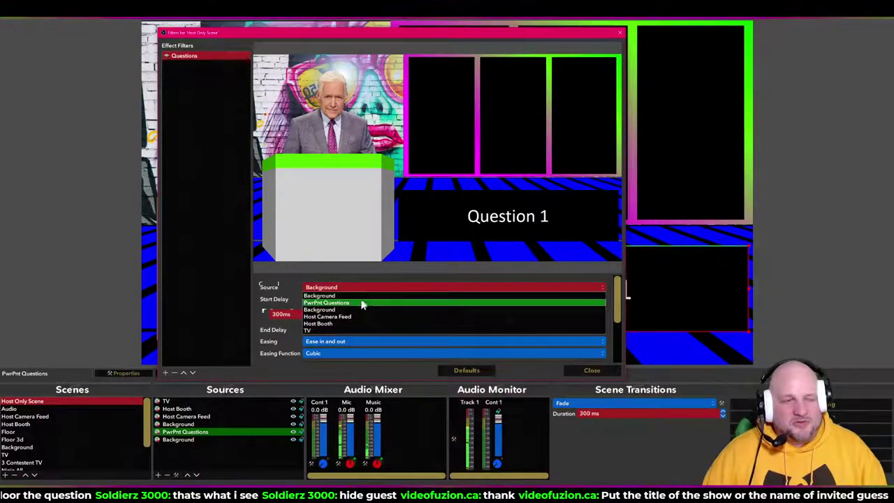
click(359, 302)
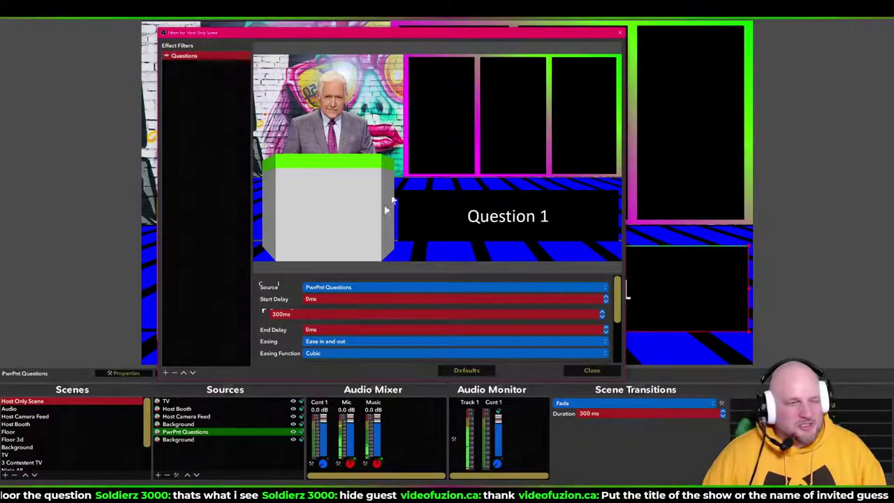
- Move the filter window off the question strip and switch the interface theme to Dark (Default)
drag(423, 33, 293, 40)
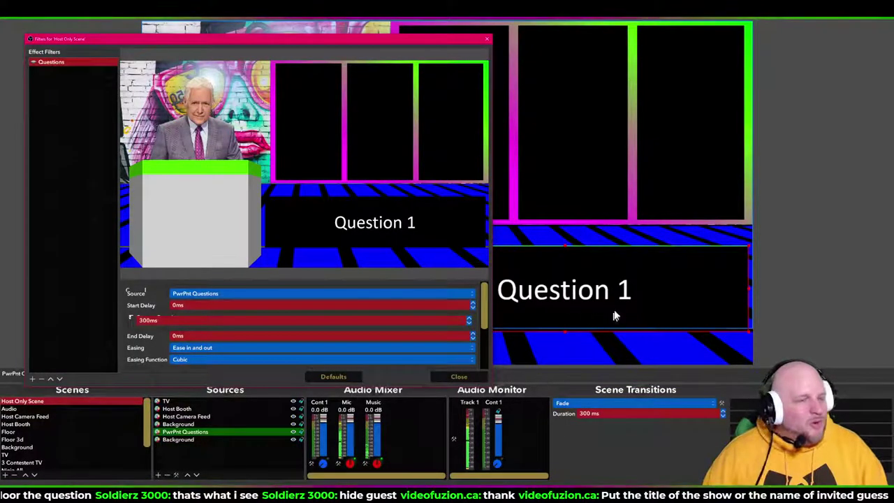
scroll(147, 331, down, 3)
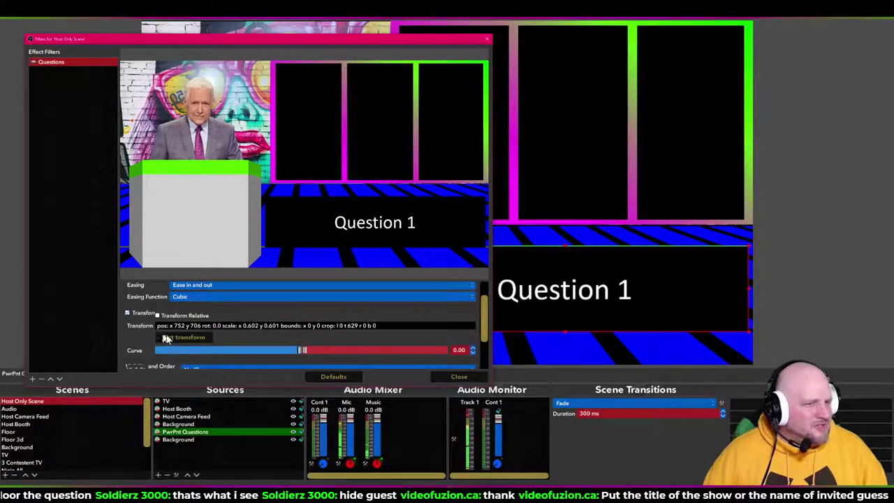
click(544, 356)
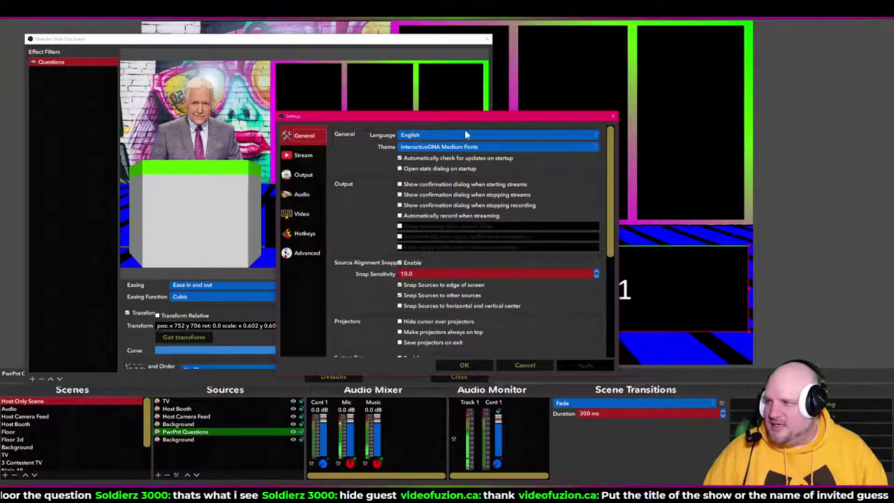
click(457, 148)
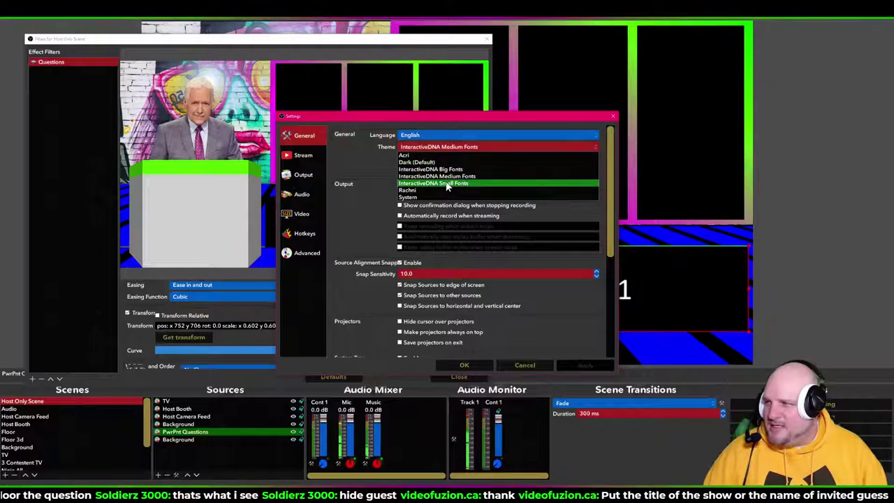
click(450, 187)
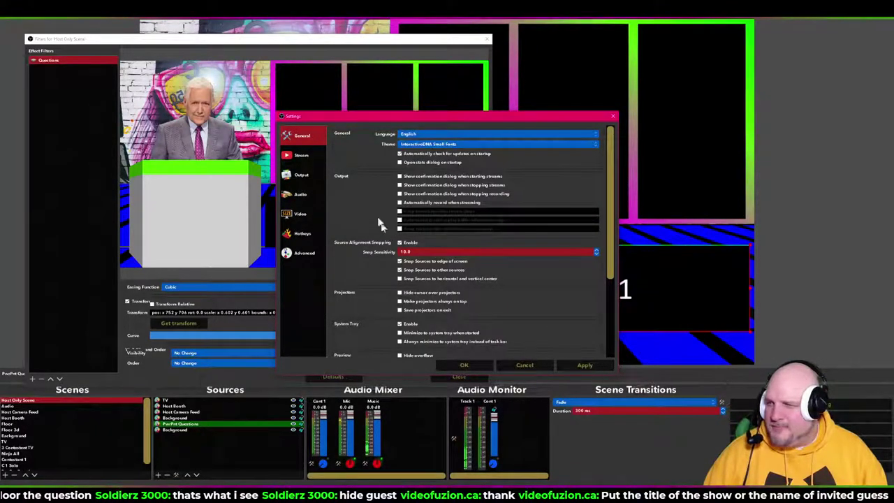
click(421, 144)
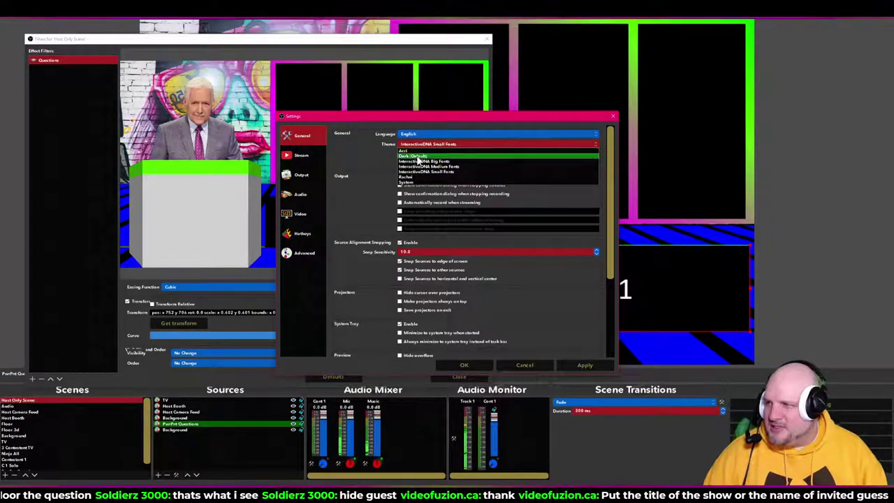
click(428, 171)
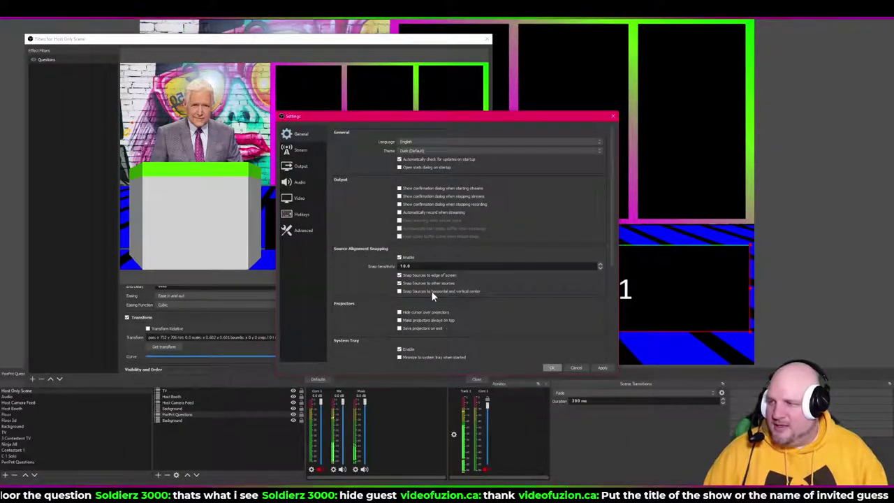
click(551, 368)
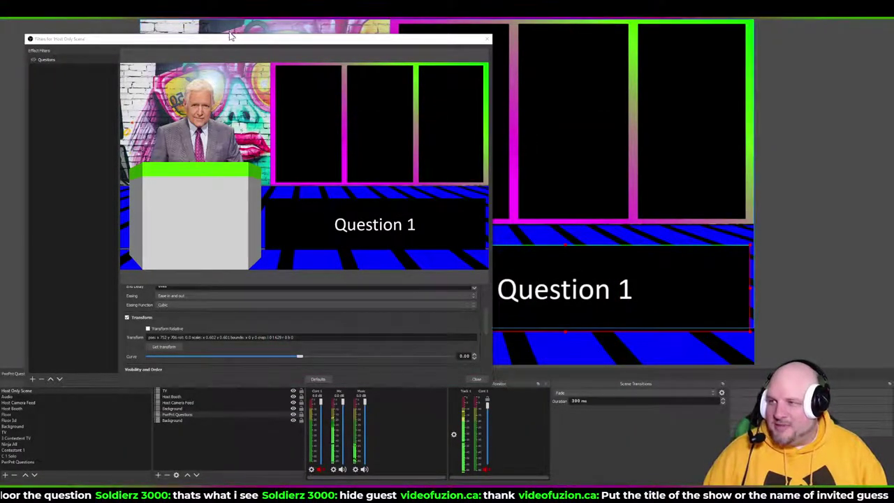
- Shrink the Host Only Scene filter window and move it clear of the question strip in the main preview
drag(232, 41, 341, 28)
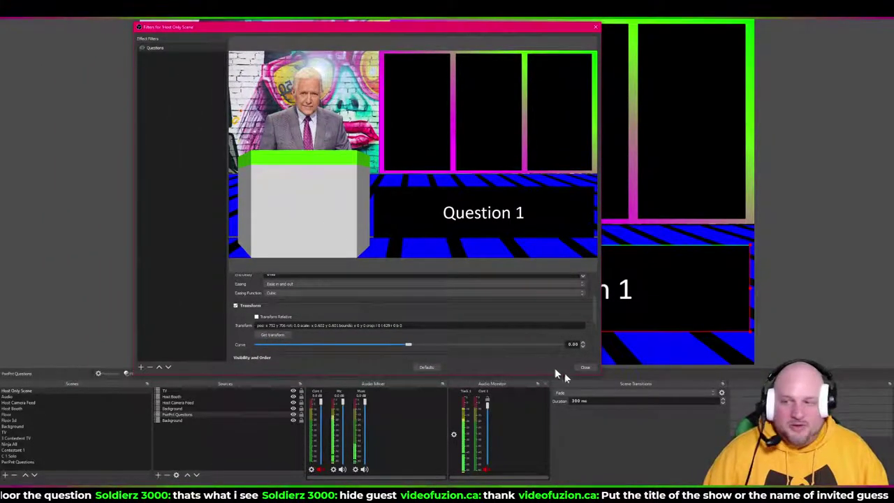
drag(602, 377, 497, 373)
drag(340, 27, 206, 22)
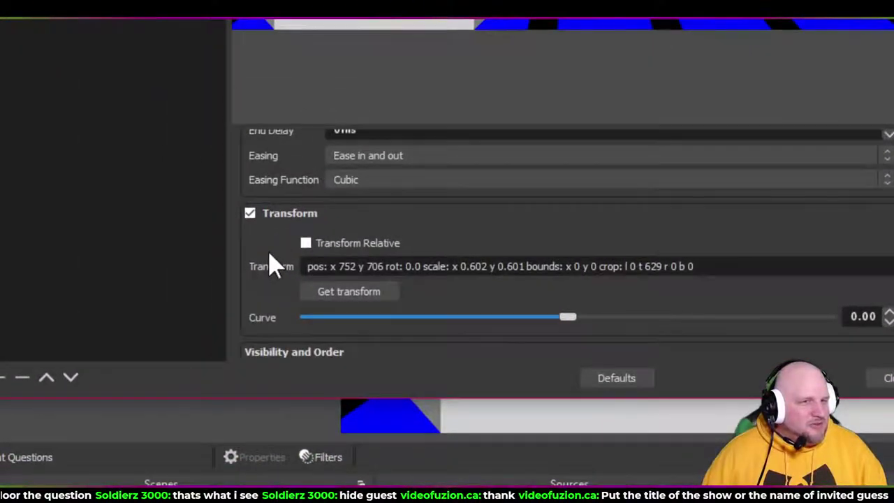
- Examine the Questions filter's duration, easing, transform and visibility settings, switching its Transform option off and on again
scroll(275, 237, up, 1)
scroll(277, 262, up, 2)
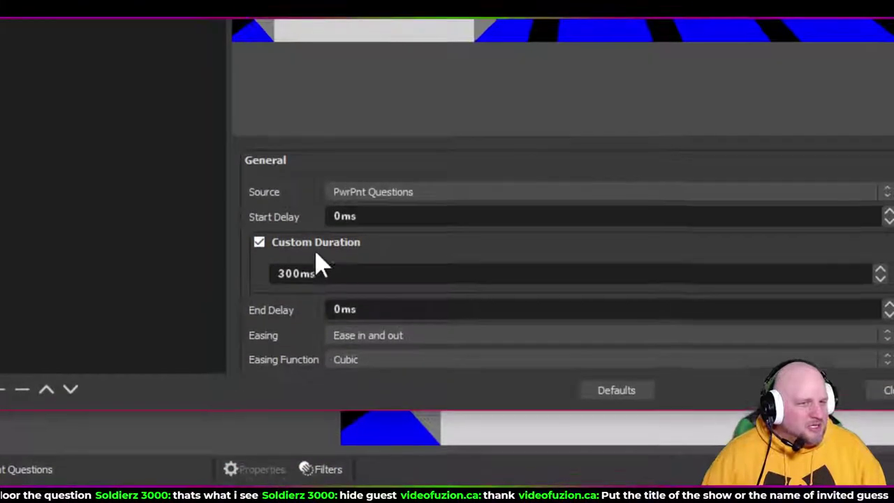
scroll(286, 266, down, 4)
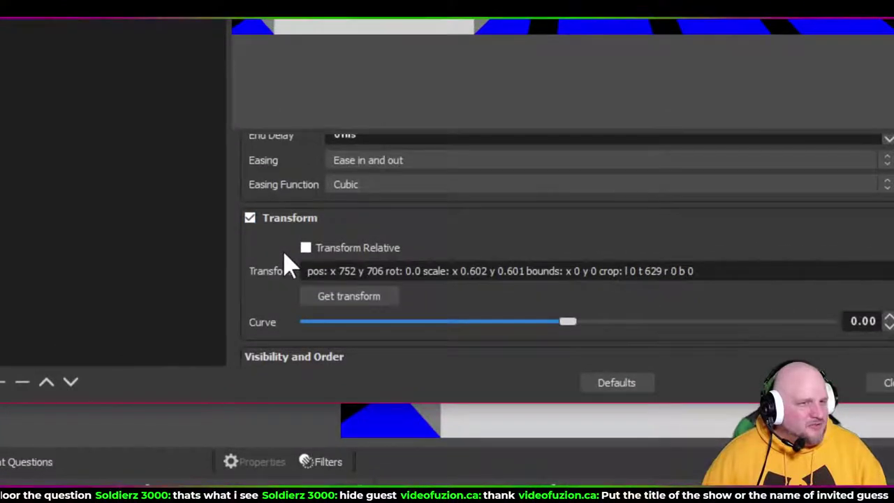
scroll(290, 266, down, 1)
scroll(290, 266, down, 4)
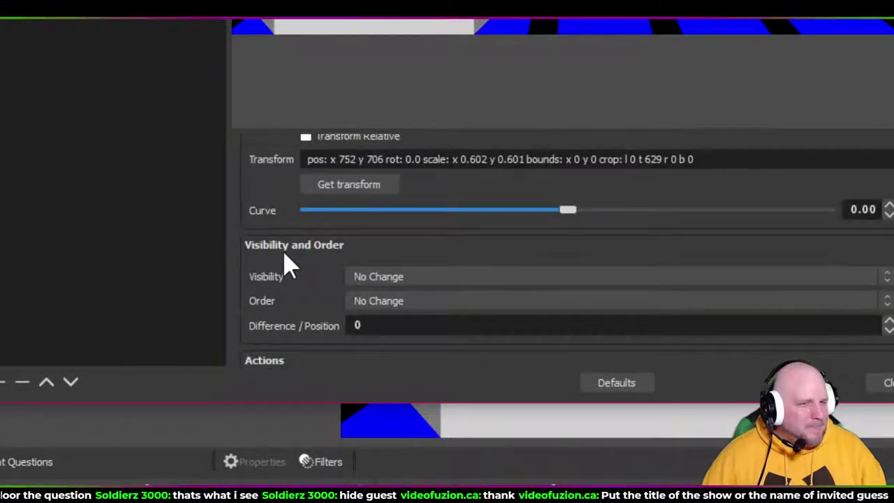
scroll(290, 265, up, 5)
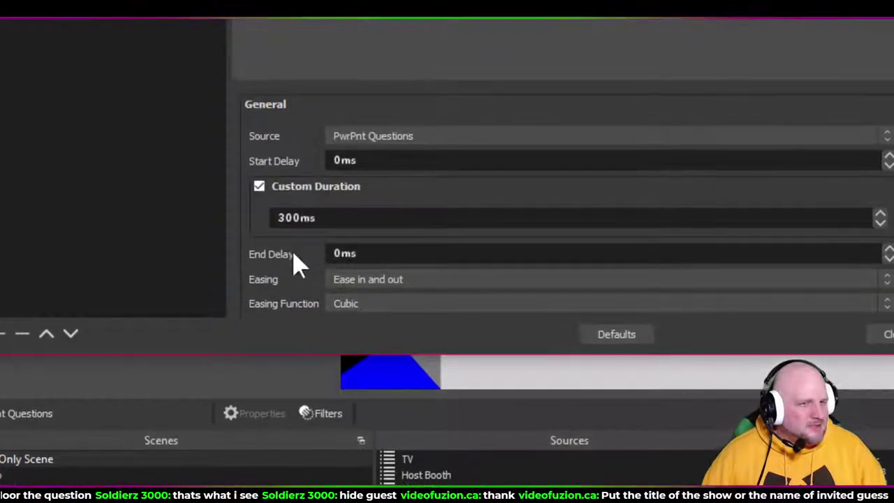
scroll(299, 265, down, 3)
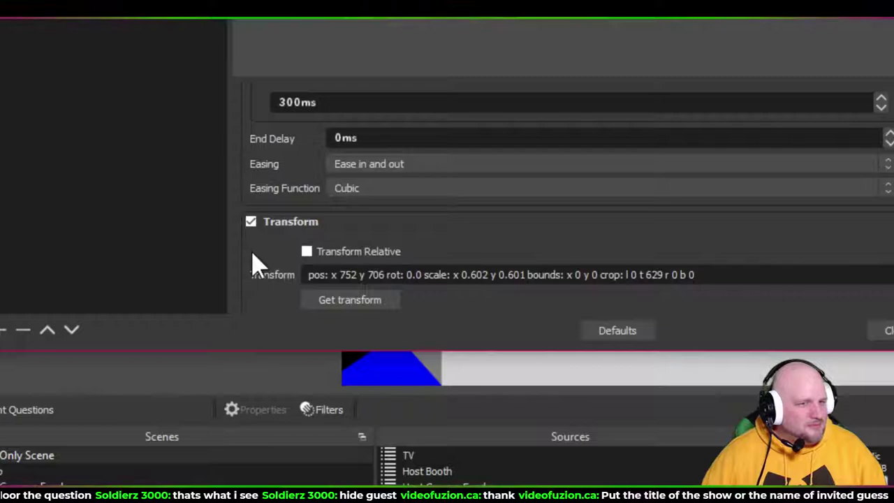
scroll(265, 263, down, 2)
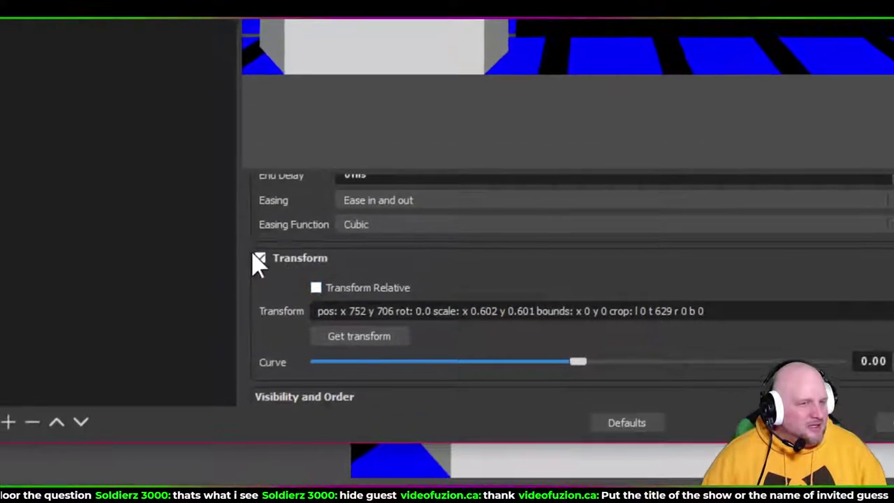
click(251, 228)
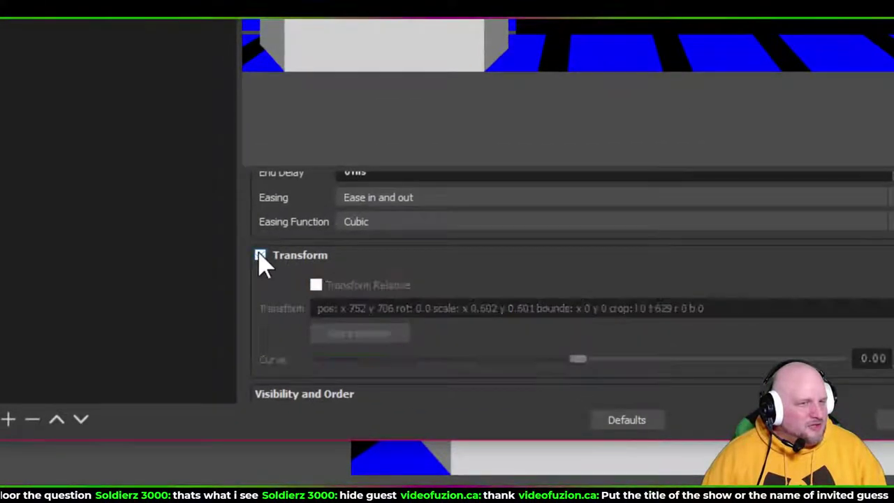
click(260, 256)
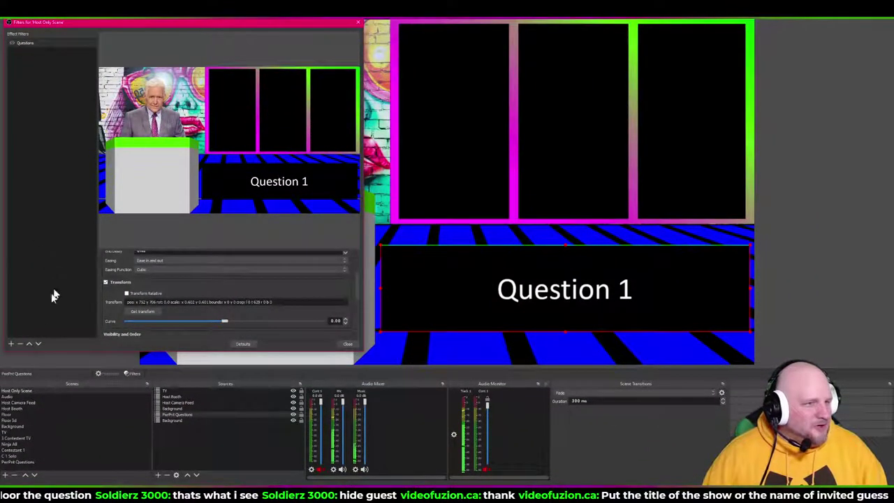
- Remove the Move Source filter from the Host Only Scene and add a Motion filter named "Questions" in its place
click(30, 43)
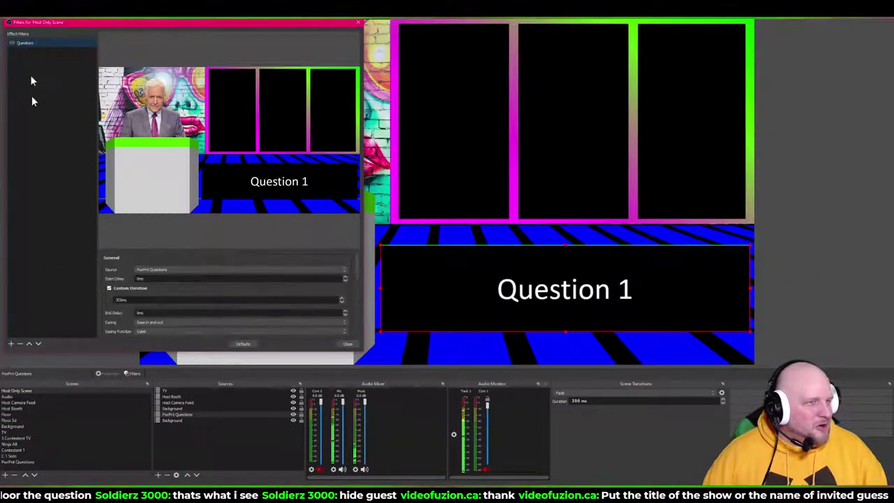
click(19, 345)
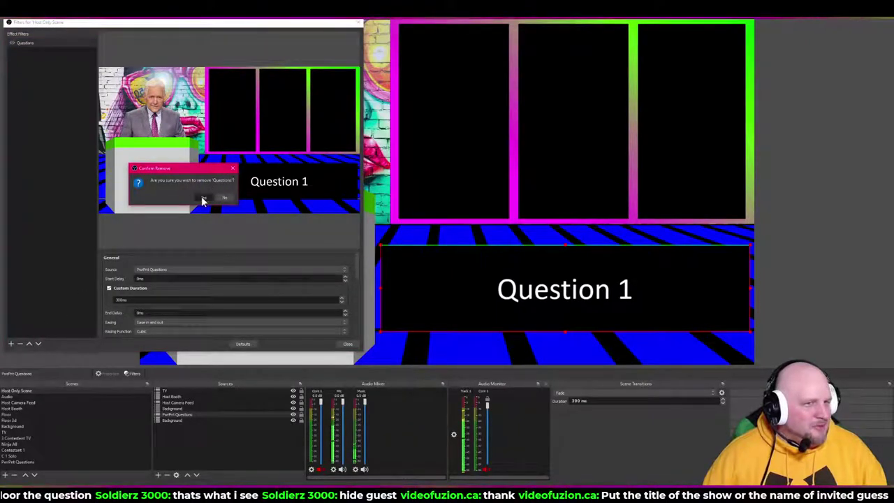
click(202, 198)
click(11, 344)
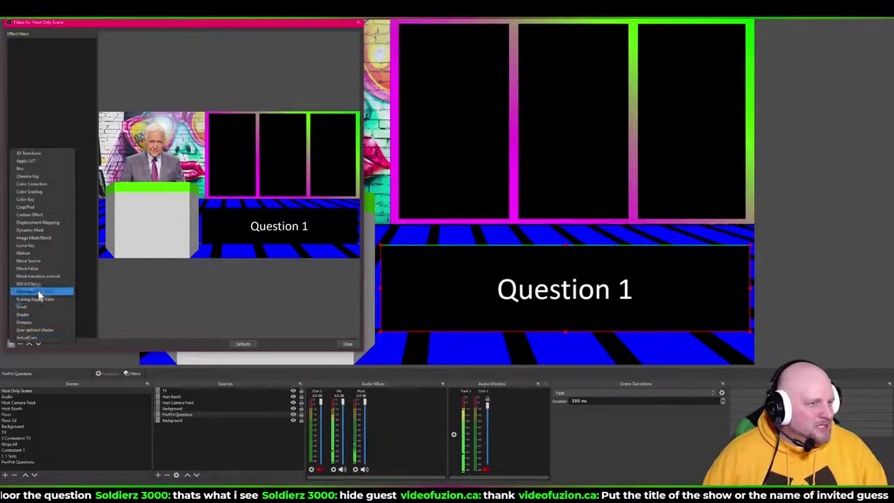
click(40, 255)
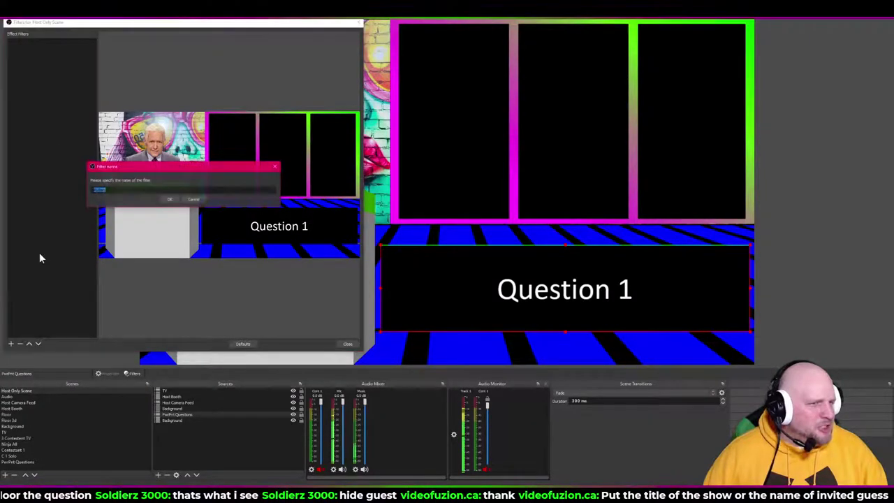
click(168, 200)
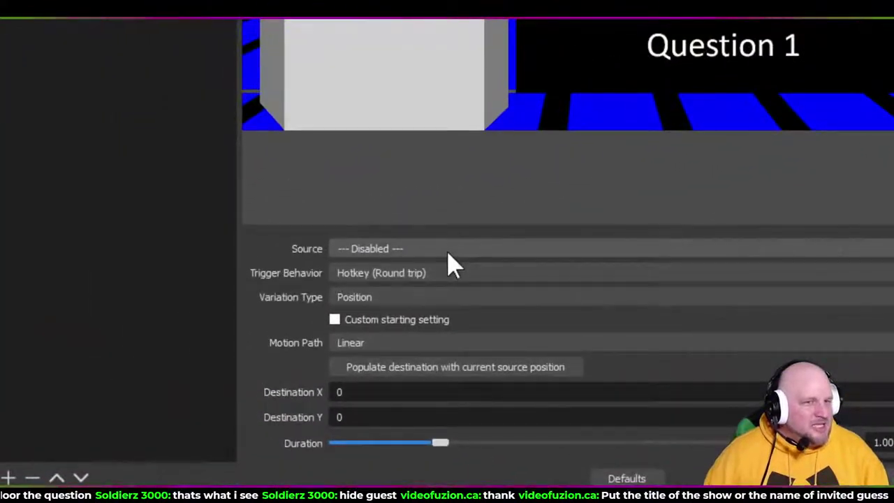
- Set the Motion filter's source to PwrPnt Questions with Position as the variation type, and enable the custom starting setting
click(177, 262)
click(437, 289)
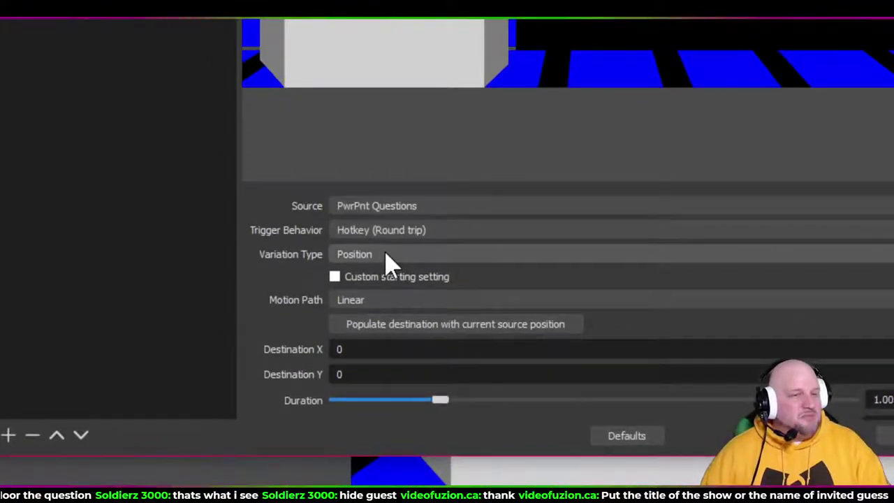
click(389, 255)
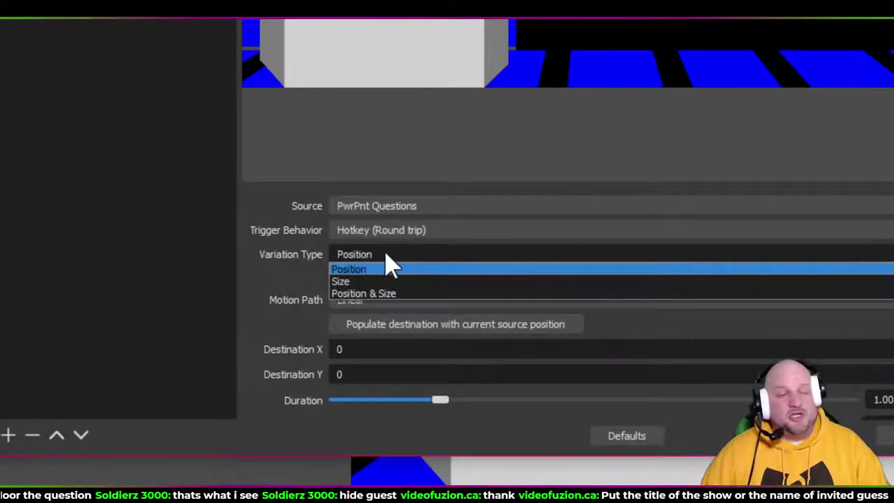
click(390, 268)
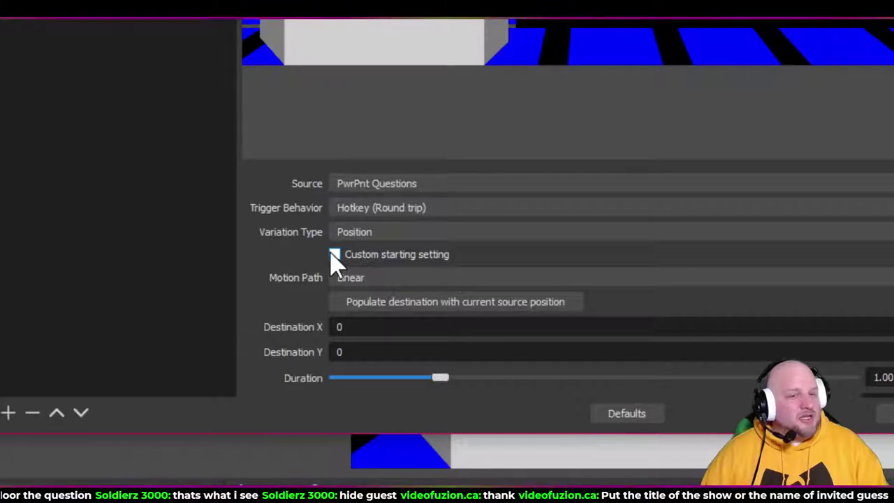
click(335, 254)
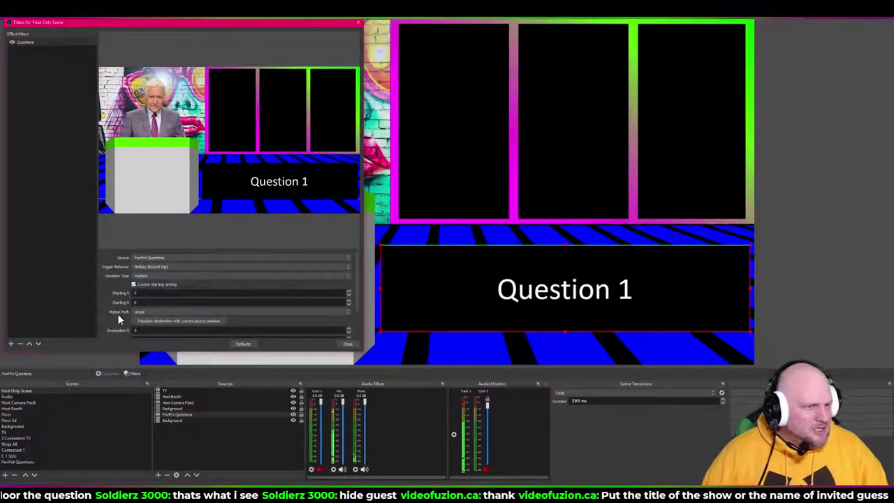
- Populate the destination with the question strip's current position, set Starting Y to 1920, and test the motion
scroll(117, 314, down, 2)
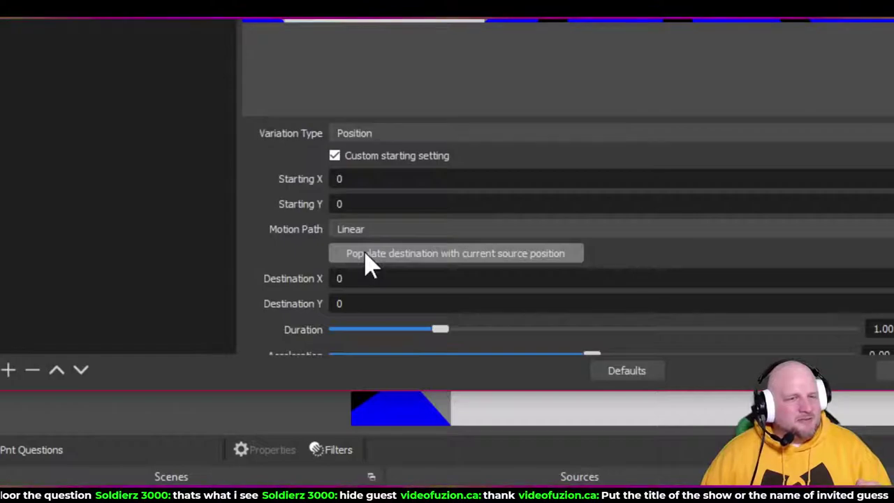
click(366, 256)
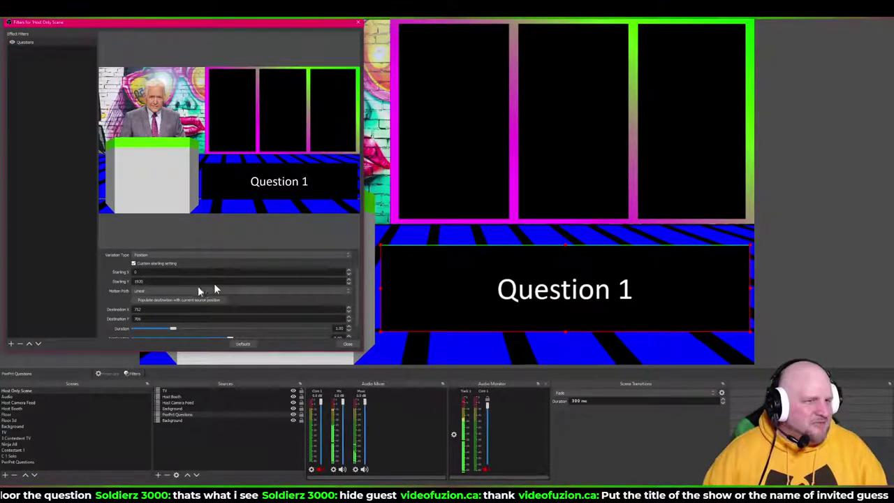
scroll(108, 300, down, 1)
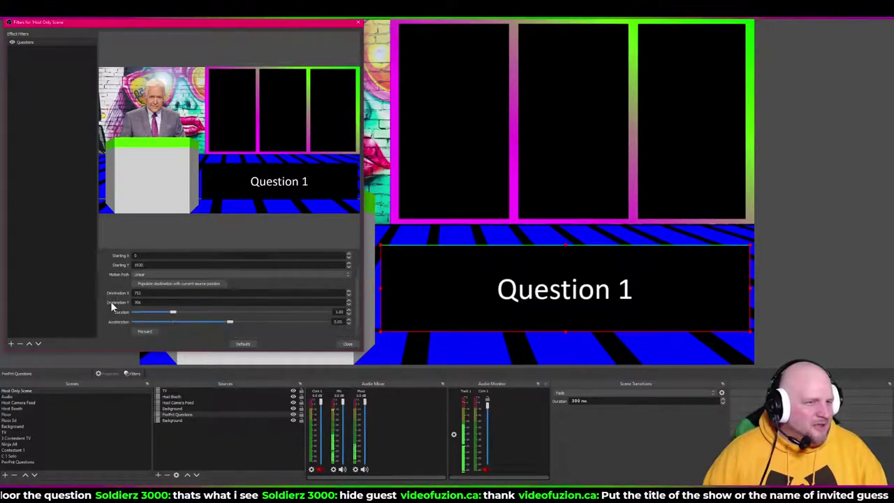
click(144, 330)
click(144, 331)
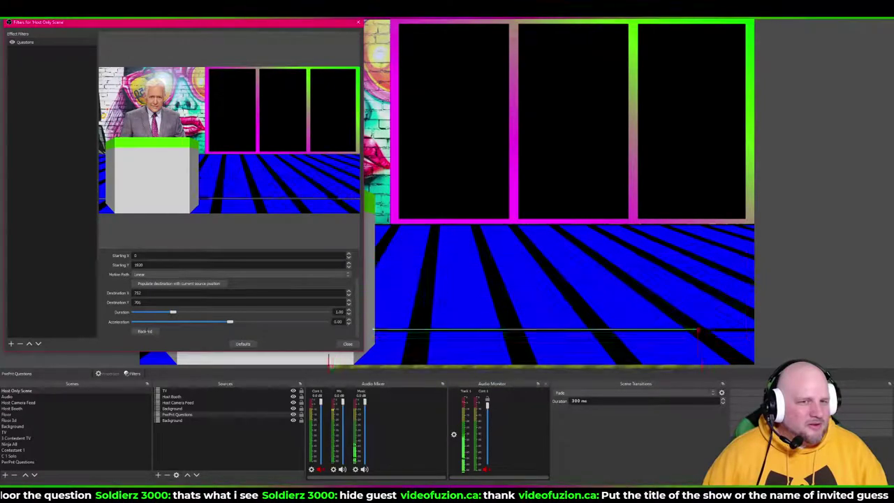
- Set the Motion filter's Starting Y to 706 and Starting X to 1000
double_click(148, 266)
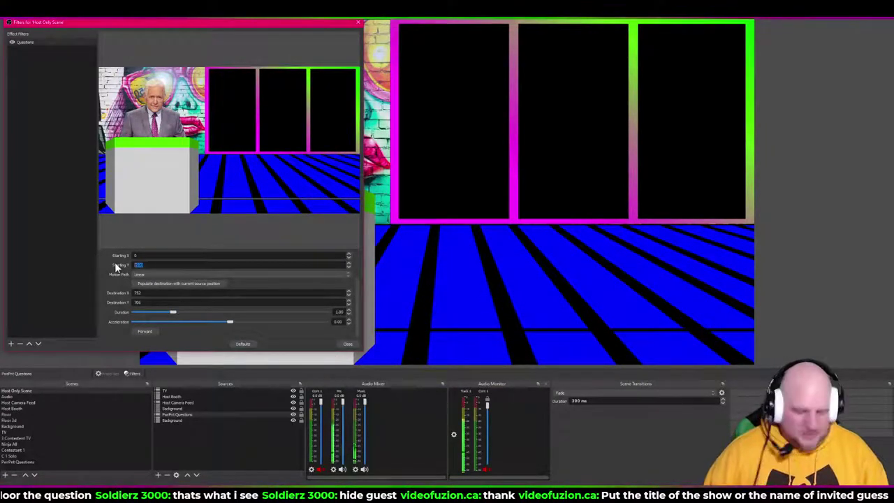
text(700)
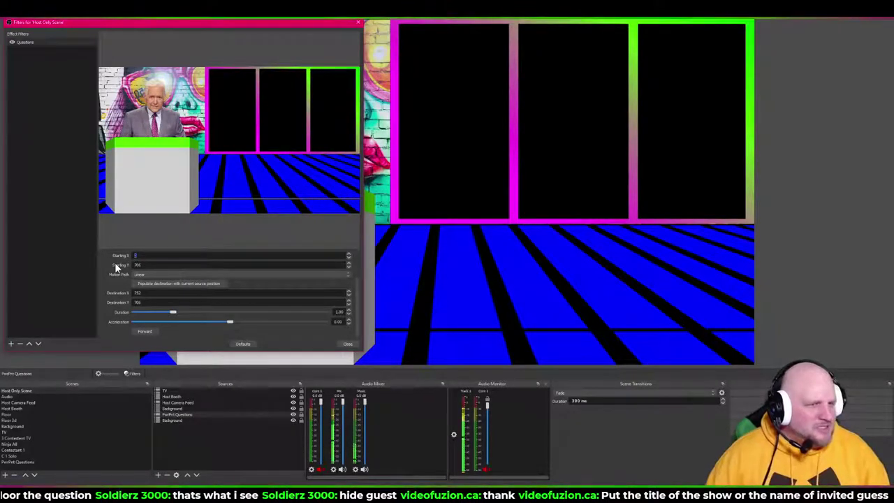
key(shift+Tab)
text(100)
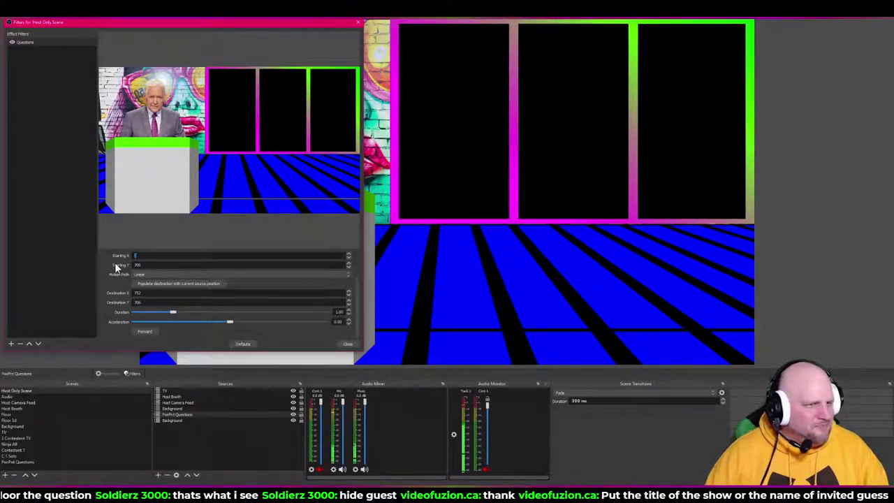
text(0)
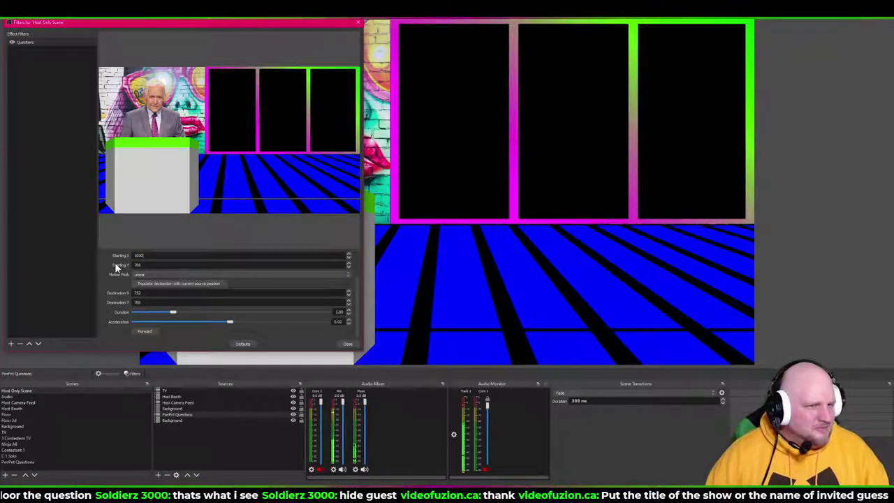
- Test the current motion, set Starting X to 752 and Starting Y to 2000, and play the motion in both directions
click(148, 332)
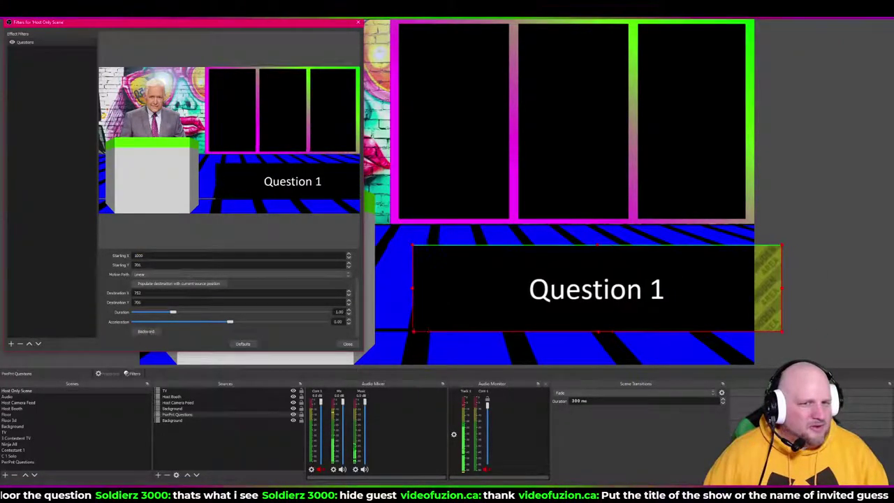
double_click(148, 255)
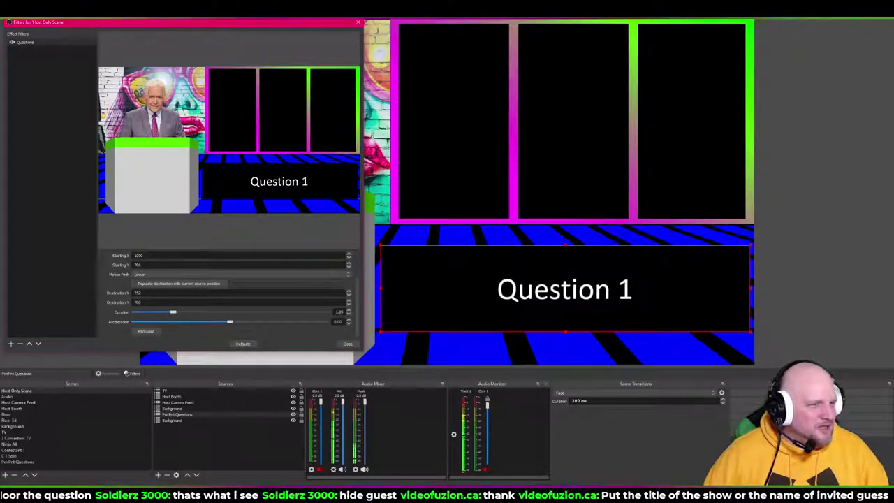
text(752)
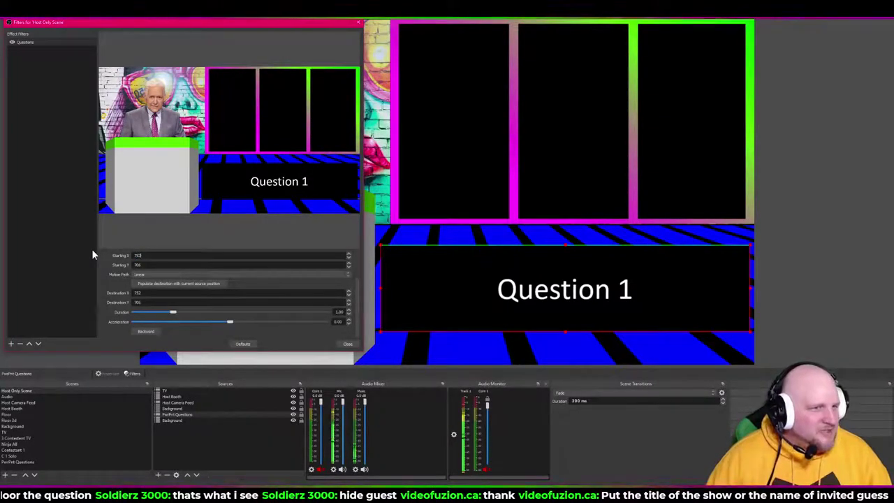
key(Tab)
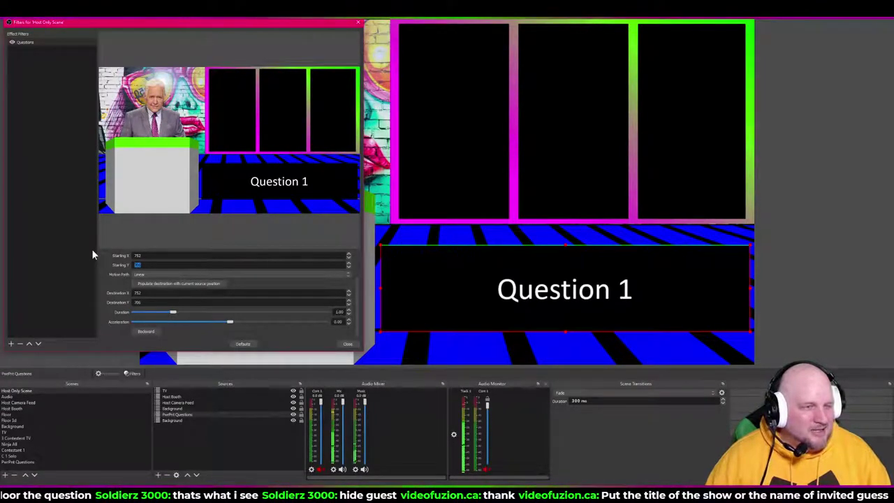
text(2000)
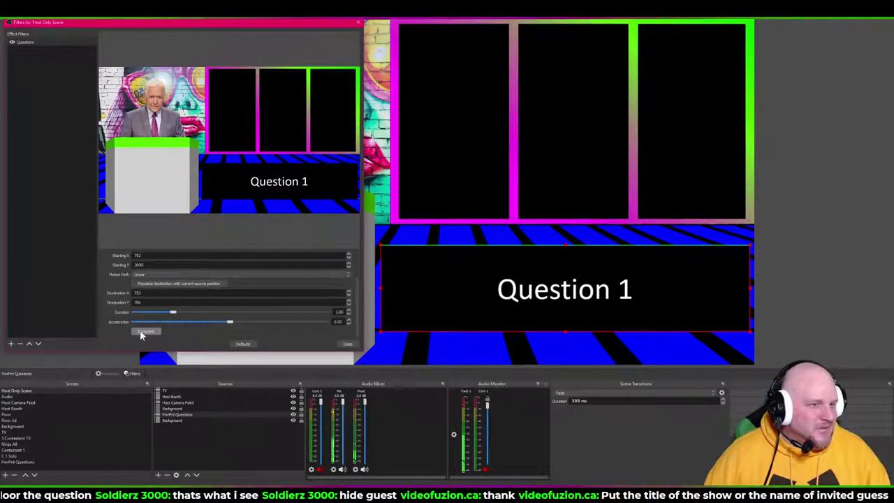
click(145, 331)
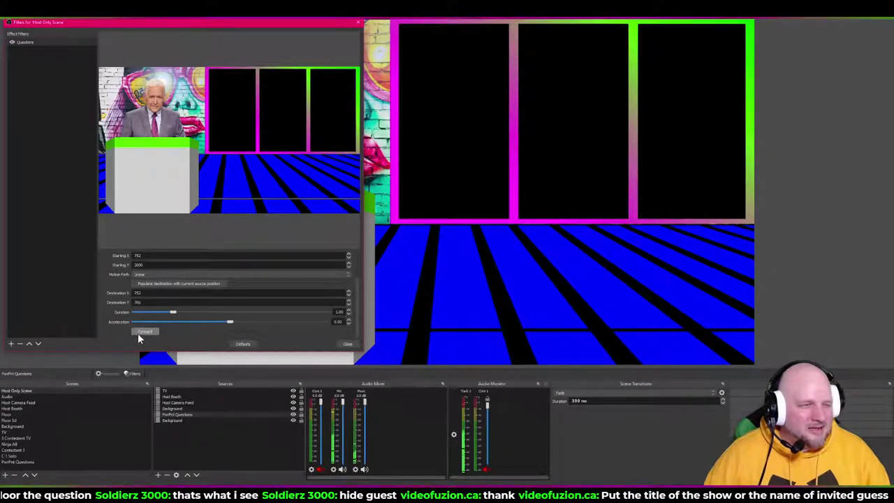
click(138, 333)
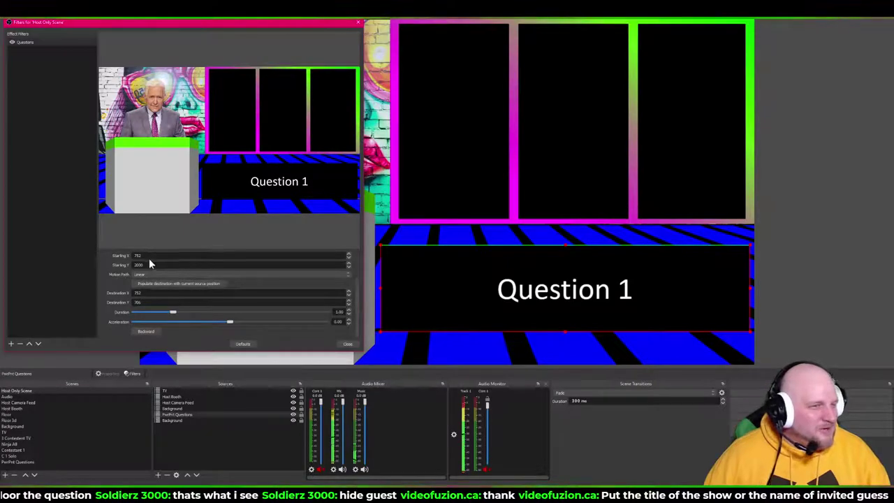
- Set the Motion filter's Starting Y to 1000 and test the motion backward and forward
click(101, 257)
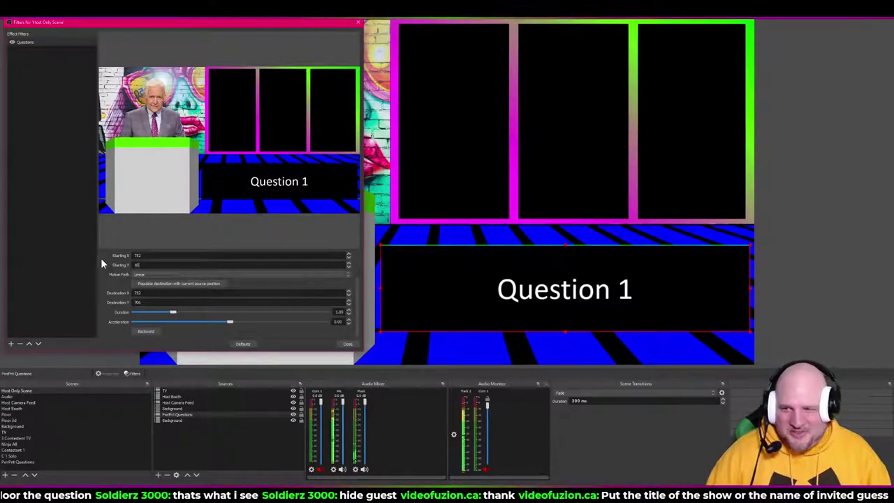
click(151, 330)
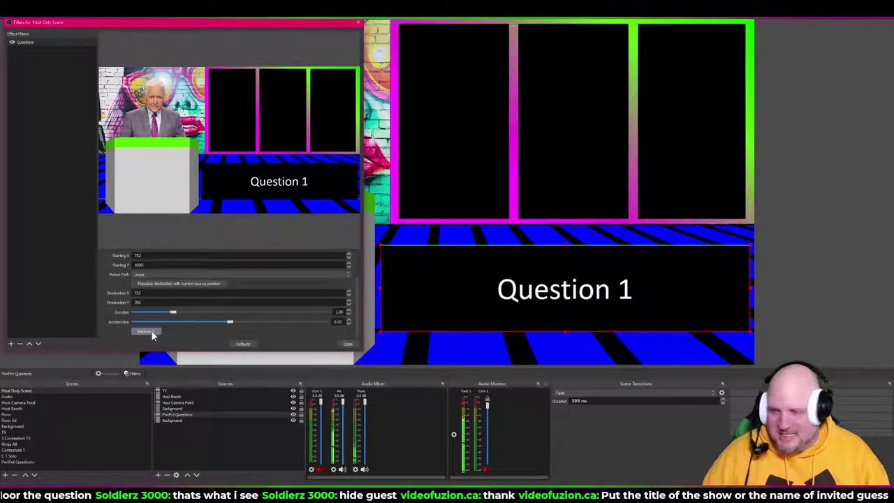
click(146, 331)
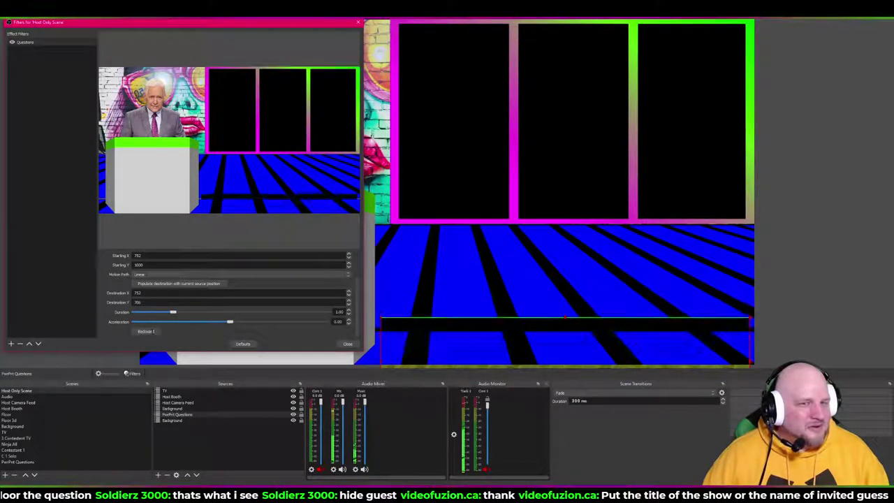
click(151, 332)
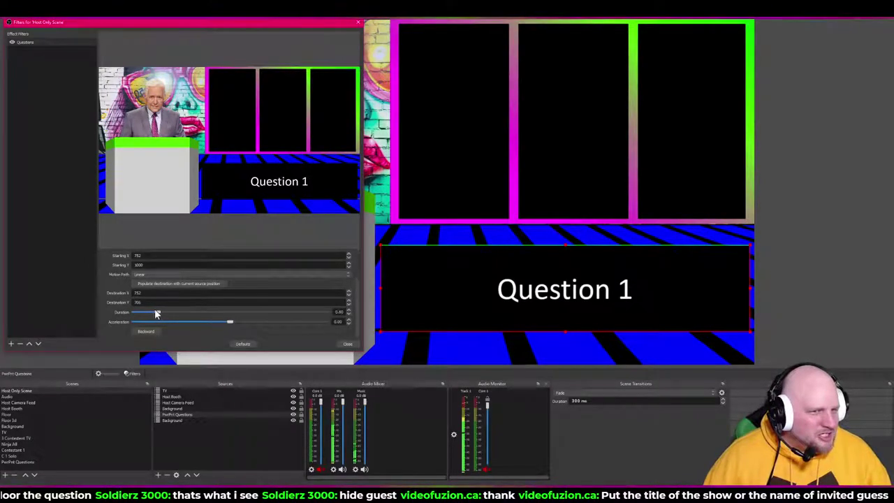
- Set the motion's duration to 0.30 and acceleration to 0.60, and test it in both directions
drag(154, 314, 146, 314)
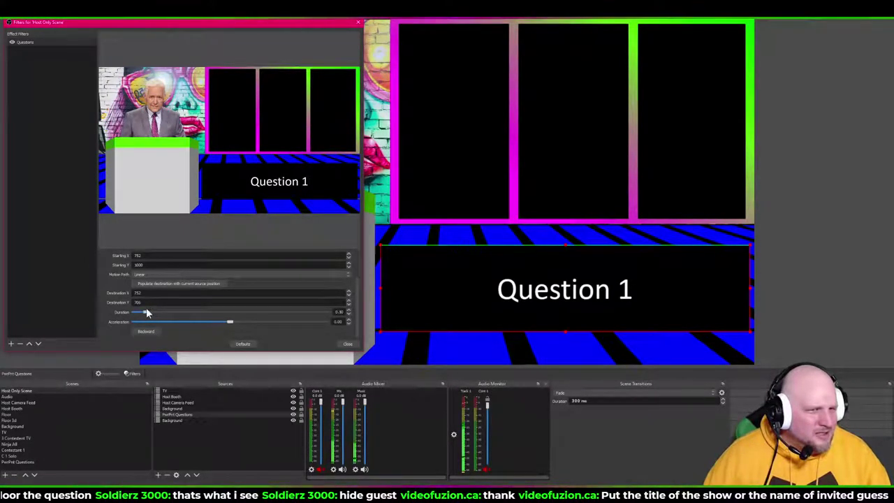
drag(228, 323, 283, 324)
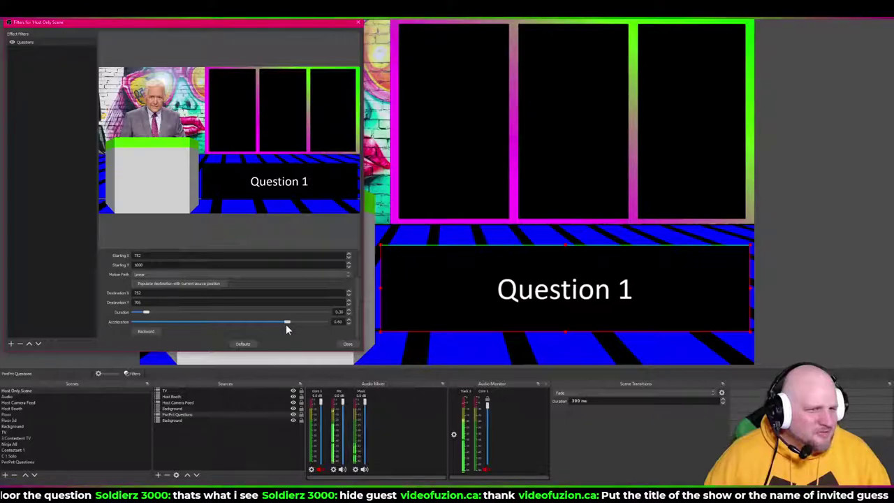
click(146, 331)
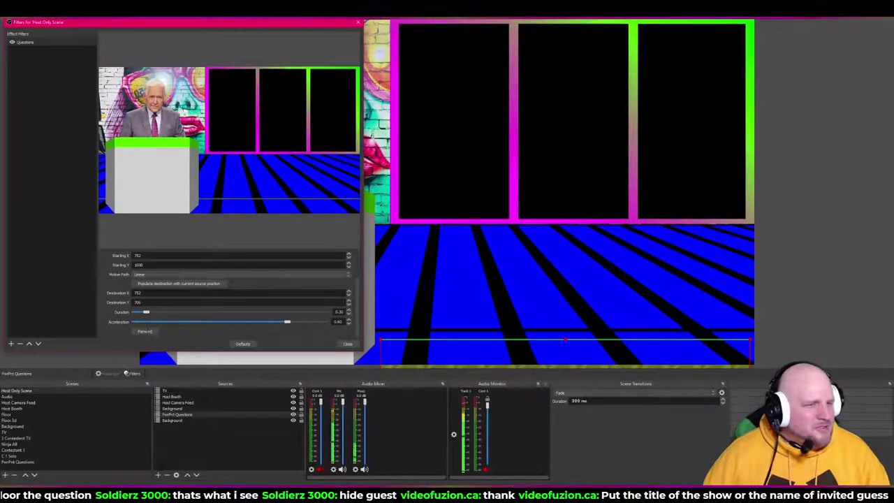
click(146, 331)
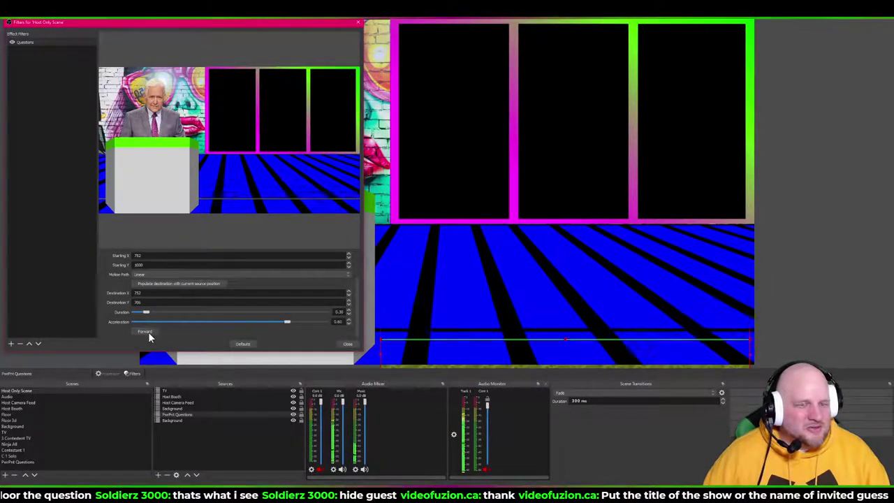
click(147, 332)
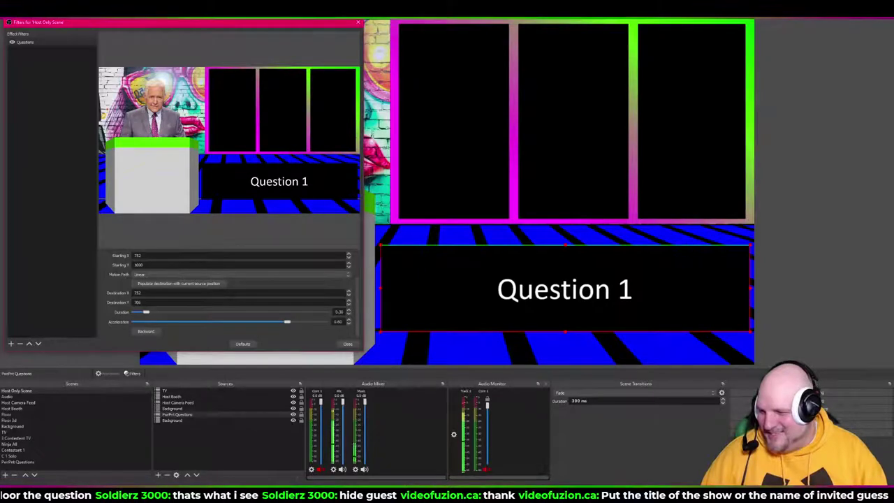
- Arrange the PowerPoint slide show, a reduced OBS main window and the filters window so all three can be reached on the desktop
key(alt+Tab)
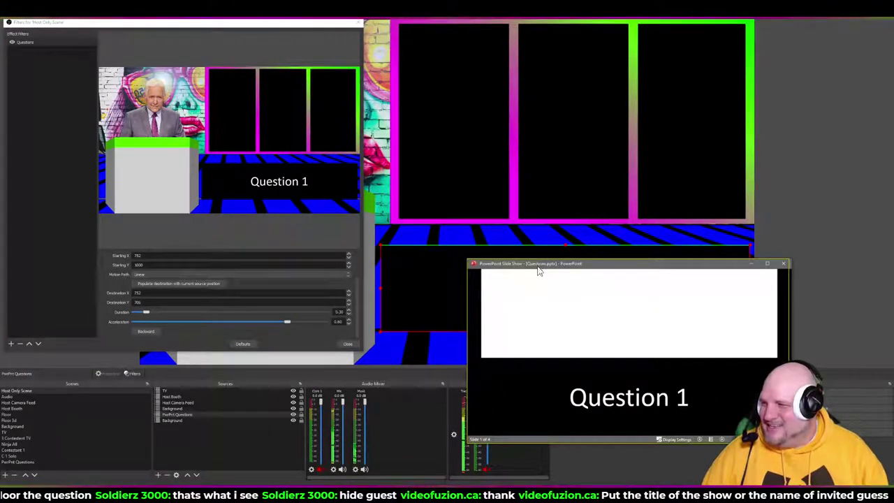
drag(538, 271, 78, 221)
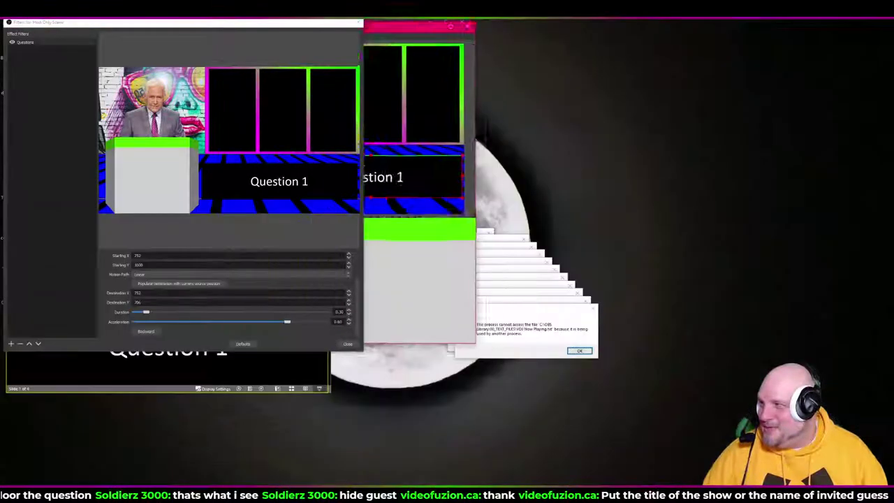
key(super+Down)
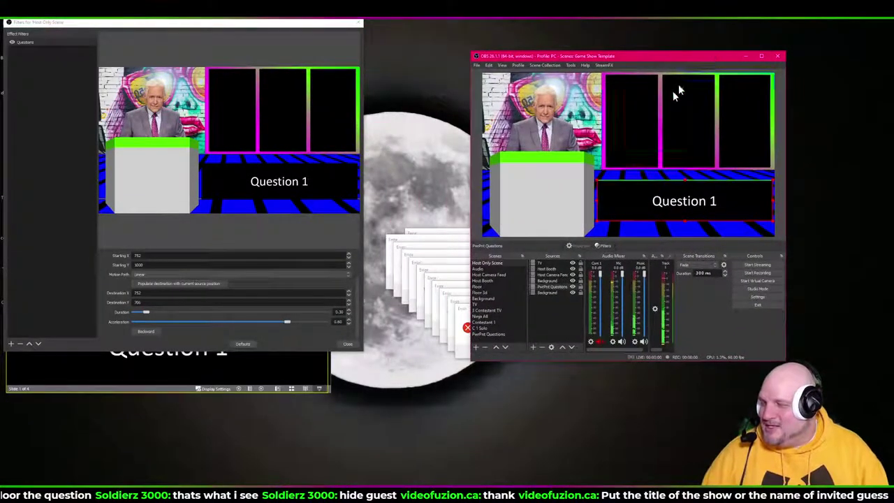
drag(469, 362, 338, 461)
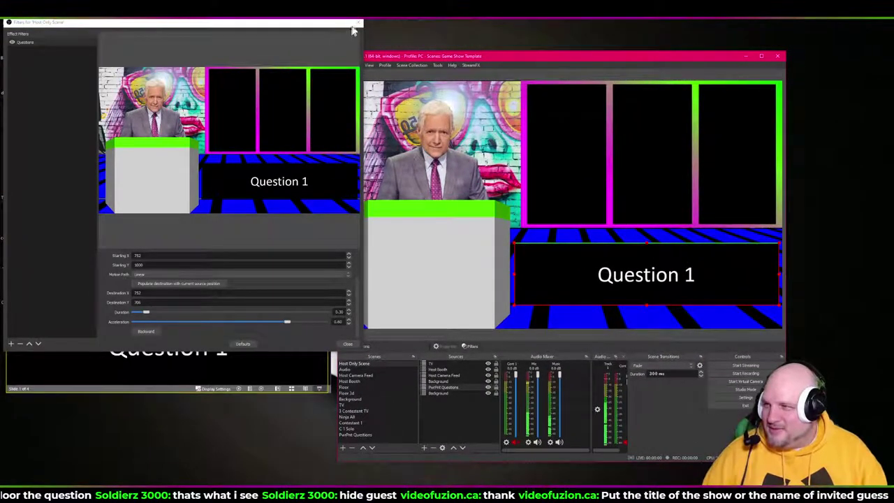
drag(323, 25, 440, 47)
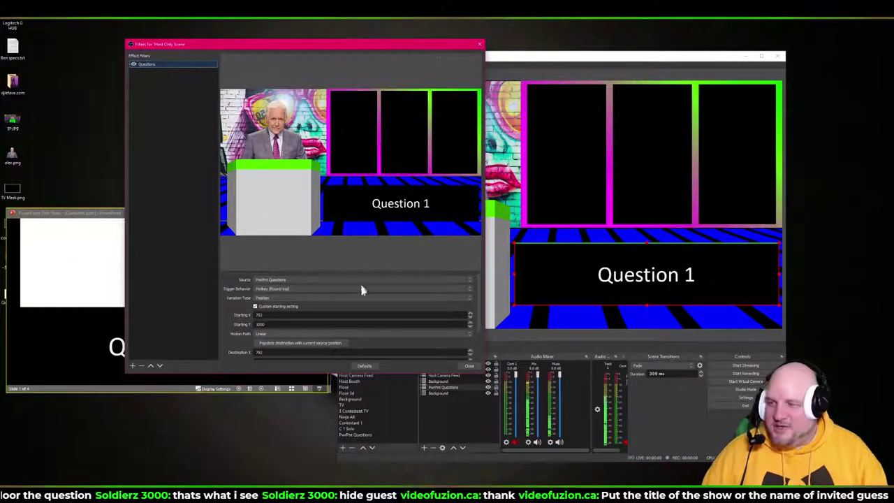
- Move the question strip out of the scene, advance the slide show to Answer 1, and bring the strip back in
scroll(239, 339, down, 2)
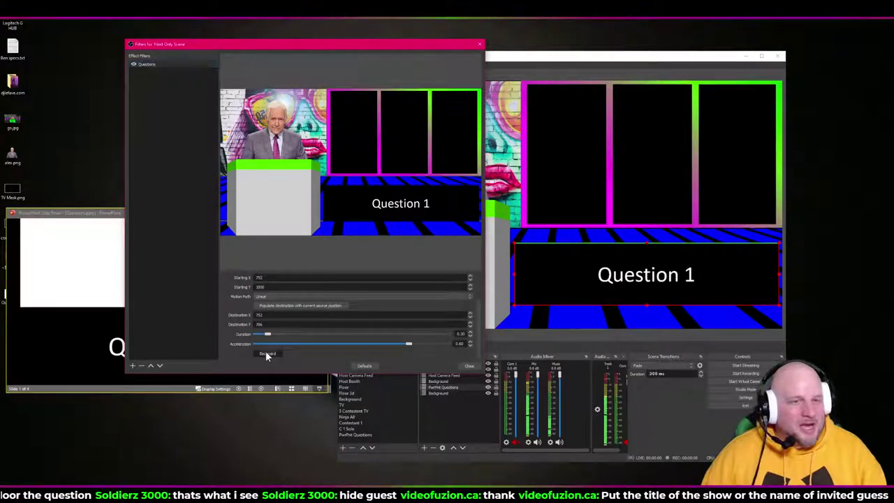
click(90, 341)
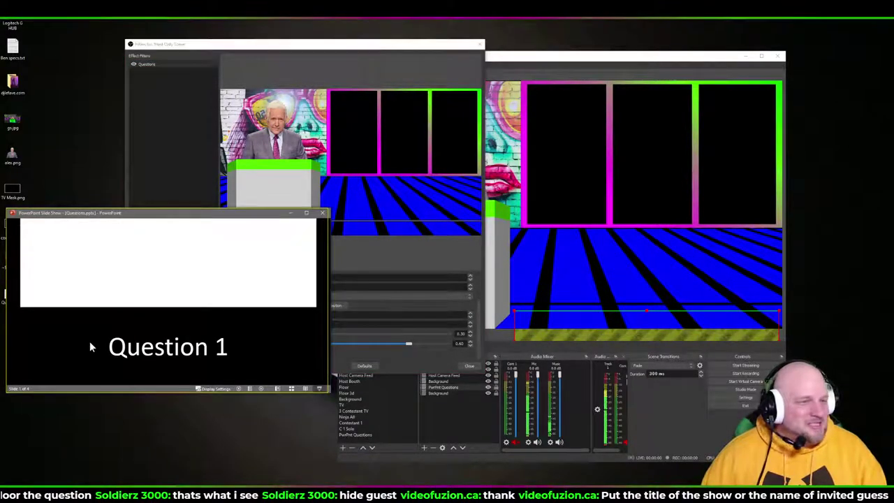
click(250, 345)
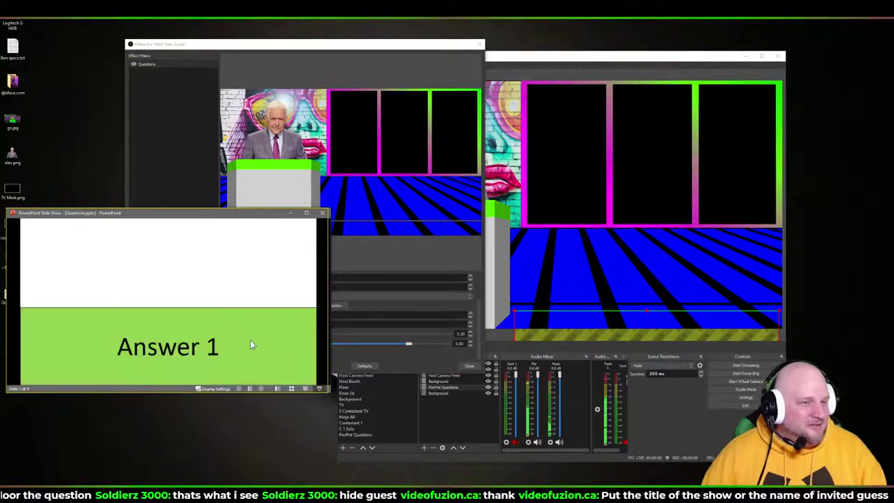
click(391, 362)
scroll(236, 343, down, 2)
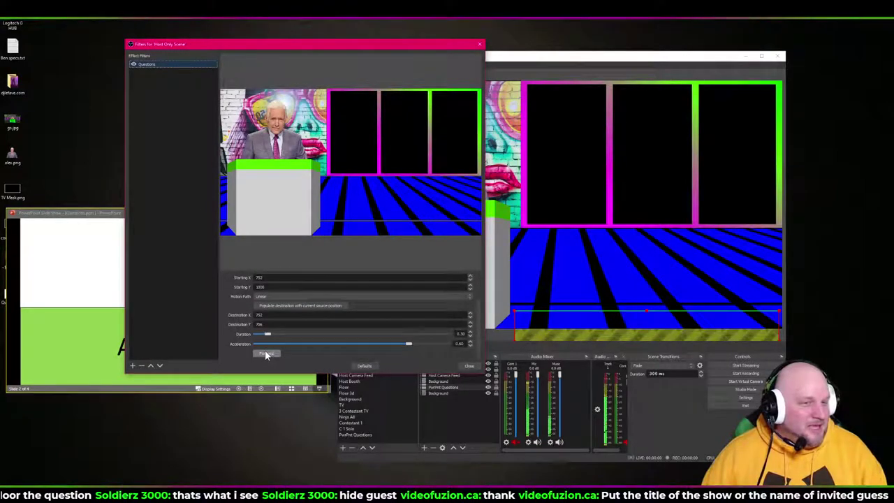
click(266, 354)
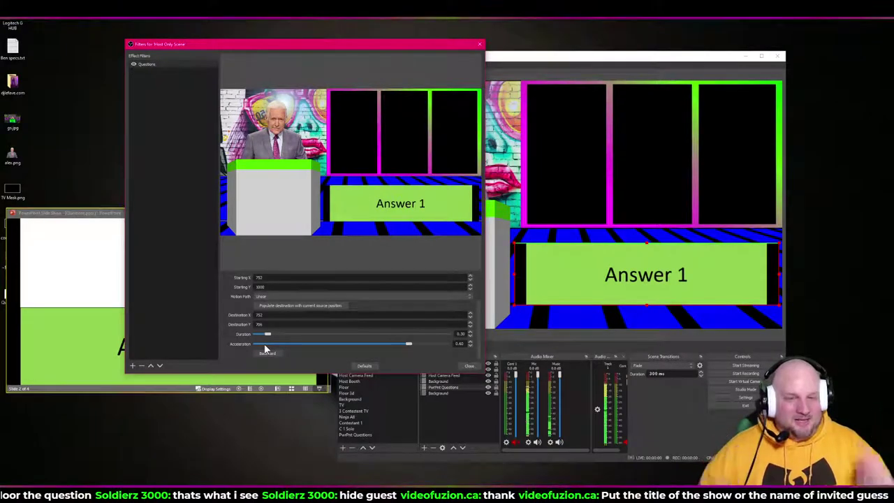
- Crop the black edges off both sides of the PwrPnt Questions strip in the preview
drag(514, 275, 525, 275)
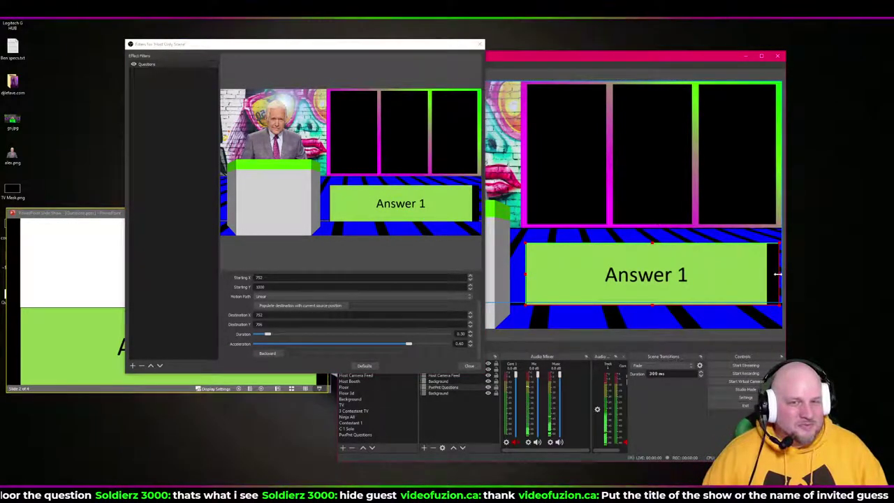
drag(774, 280, 767, 279)
click(850, 279)
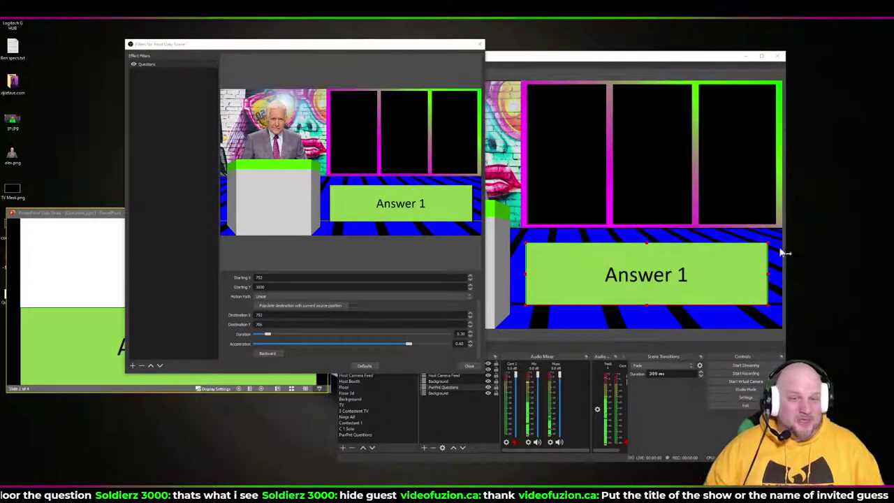
- Switch to Stream Deck, select the OBS Tools Filter Toggle key, and place its window beside the OBS filters window
drag(315, 46, 467, 61)
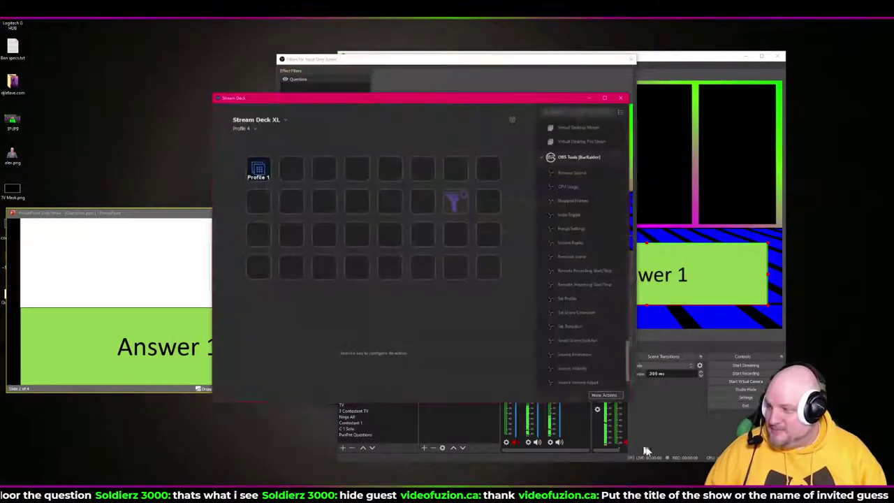
drag(454, 204, 455, 202)
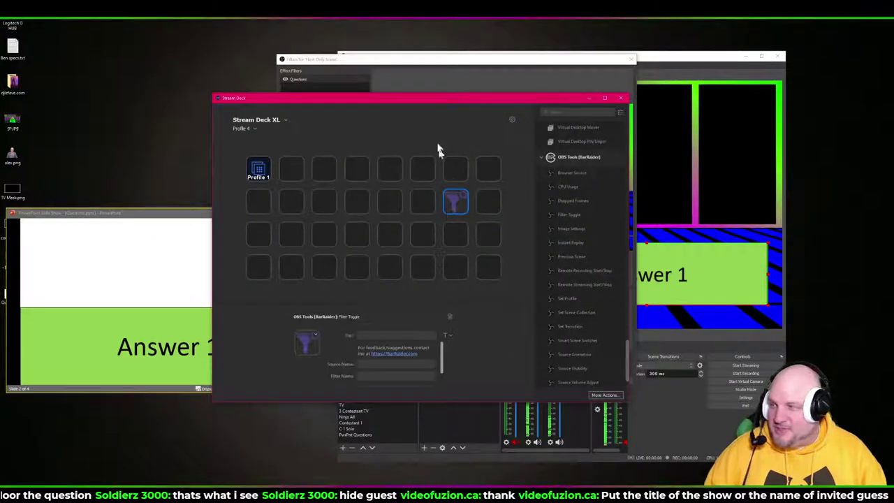
mouse_move(499, 99)
mouse_down()
mouse_move(499, 50)
mouse_move(280, 33)
mouse_move(305, 25)
mouse_move(309, 37)
mouse_up()
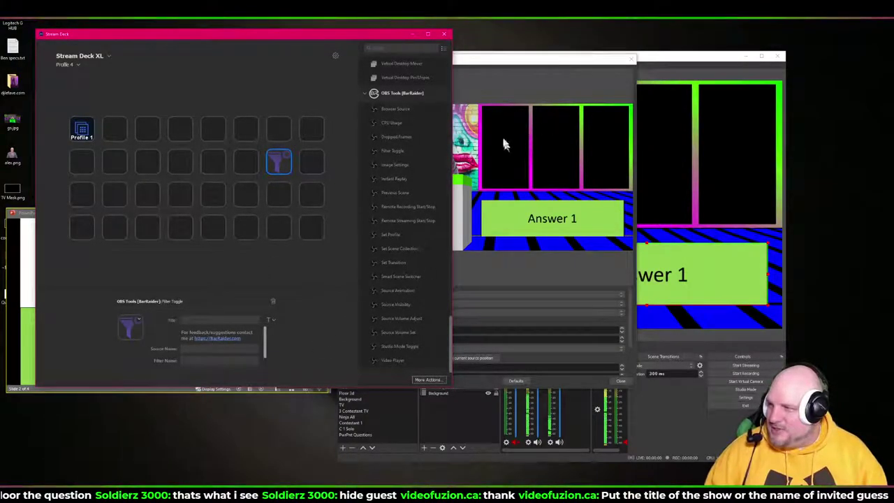
click(623, 69)
drag(624, 69, 646, 62)
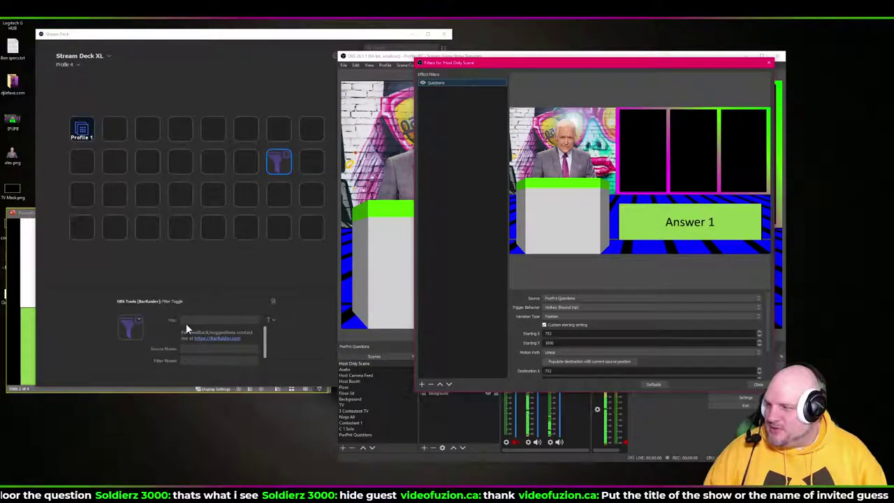
- Set the Filter Toggle key's source name to "Host Only Scene"
click(197, 348)
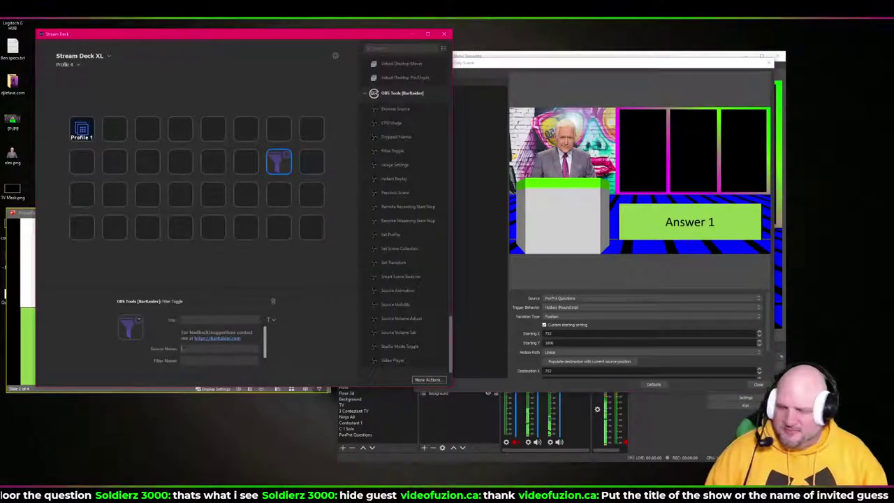
text(Host O)
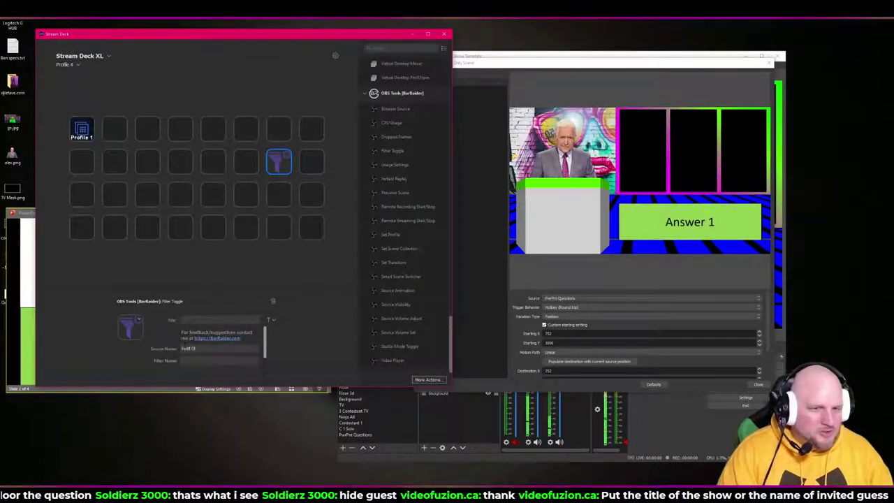
text(nly Scene)
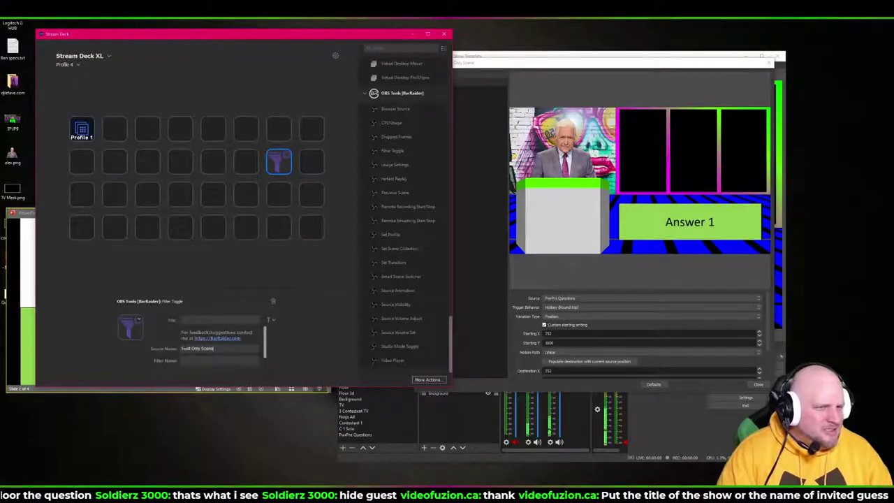
- Set the Filter Toggle key's filter name to "Questions"
click(183, 361)
text(Question)
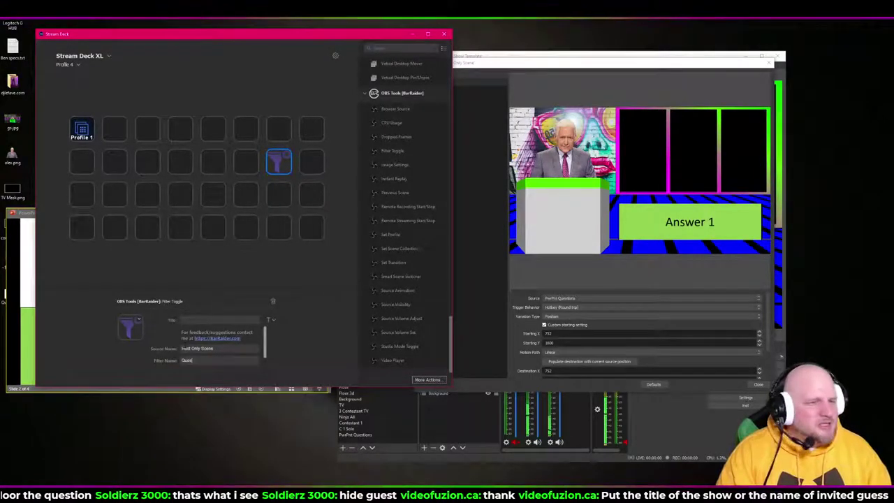
key(BackSpace)
key(BackSpace)
key(BackSpace)
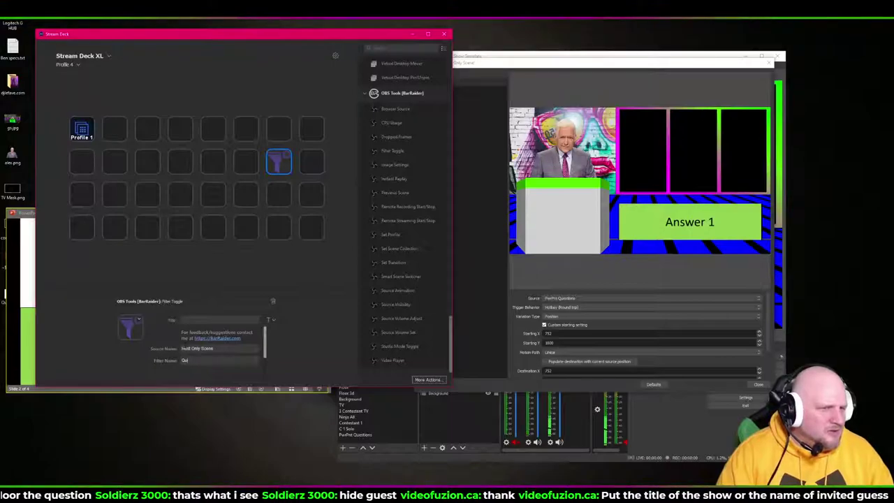
text(ions)
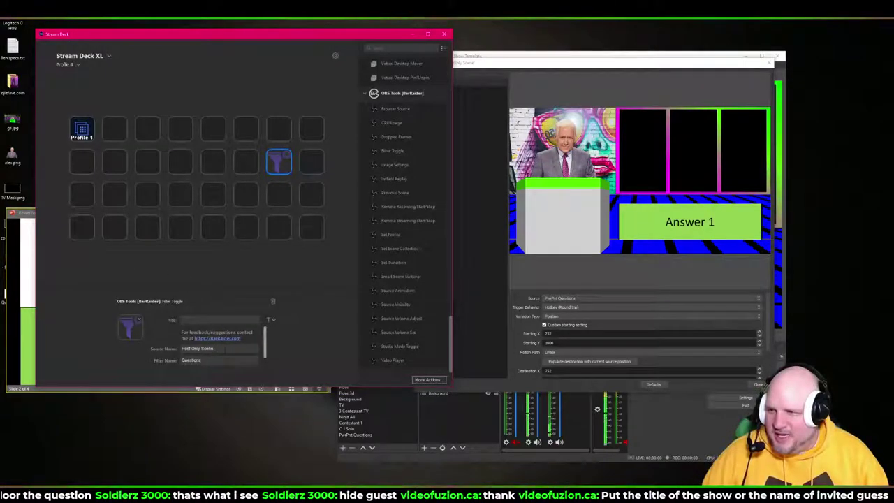
- Replace the Filter Toggle key's source name with "PwrPnt Questions"
key(Tab)
text(P)
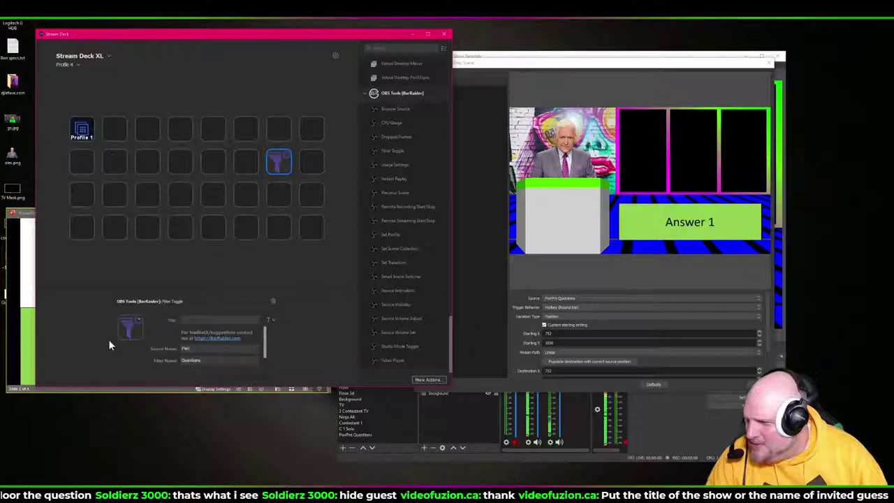
text(wrPnt)
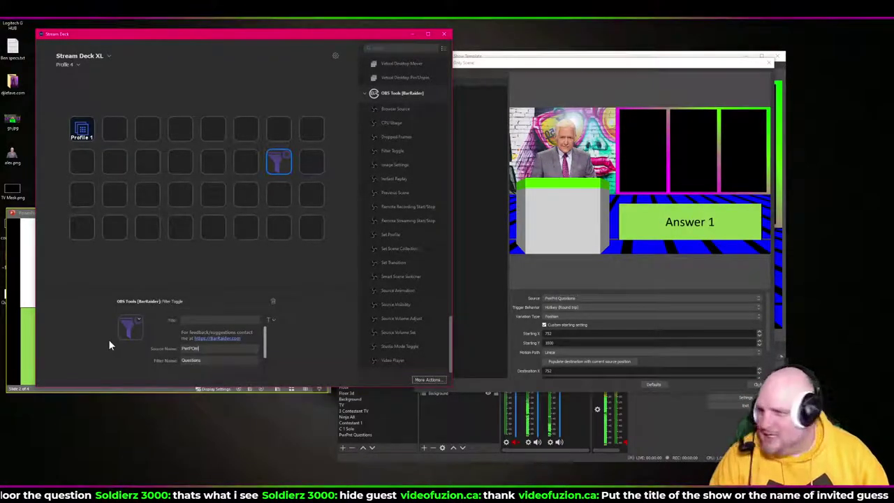
key(BackSpace)
key(BackSpace)
key(BackSpace)
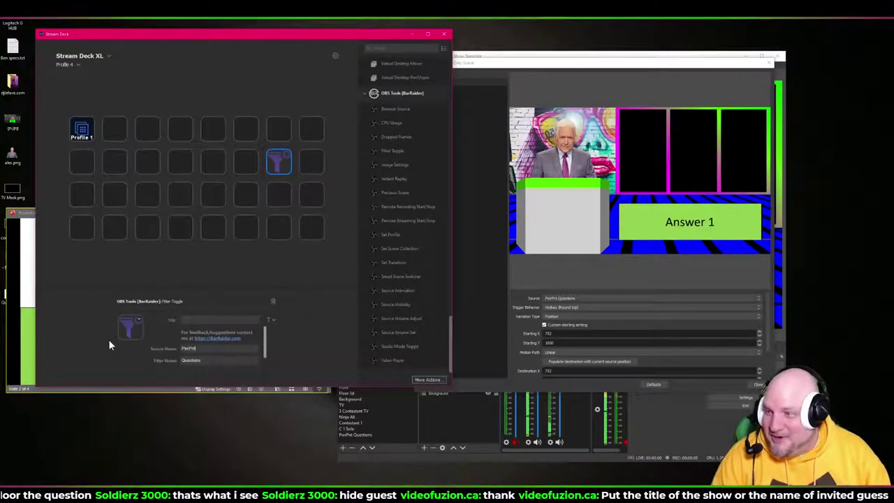
text(Pnt Questions)
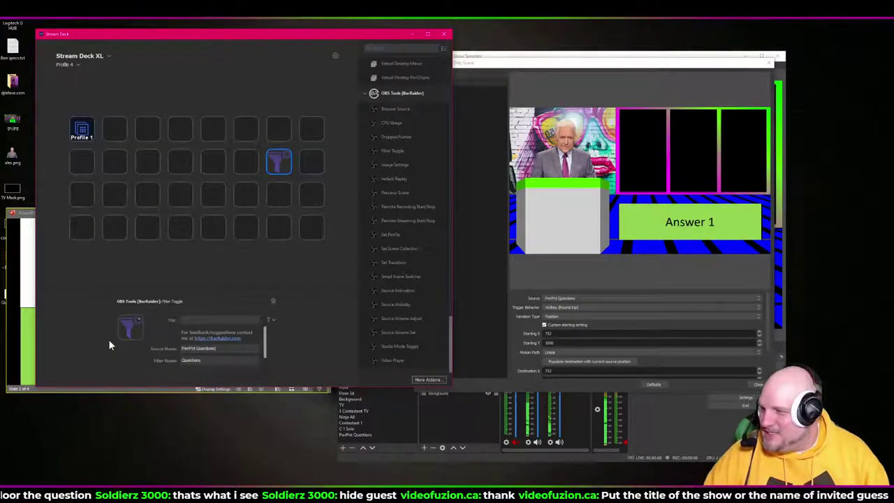
- In the OBS hotkey settings, assign Ctrl+Alt+F11 to Forward [Questions] under Host Only Scene
click(742, 399)
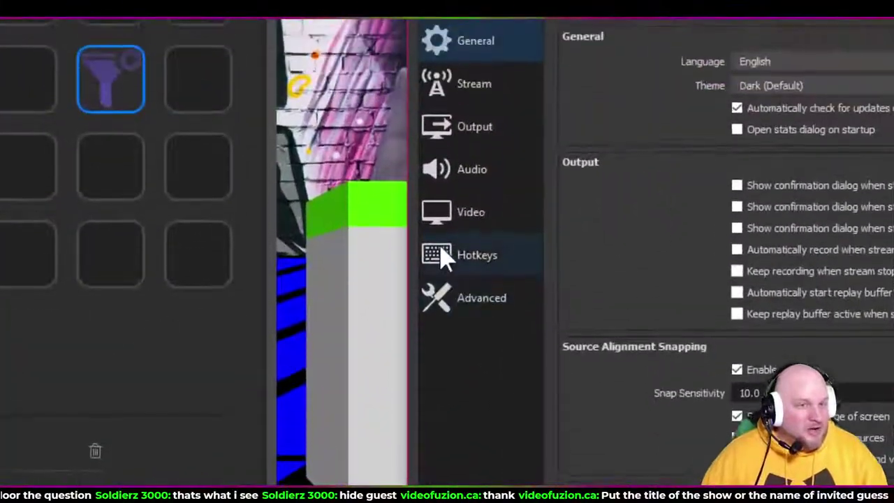
click(408, 228)
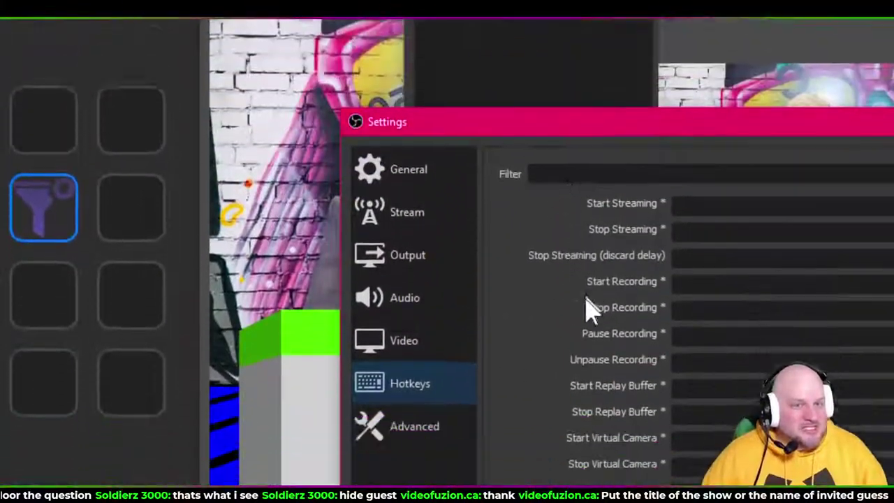
scroll(663, 175, down, 3)
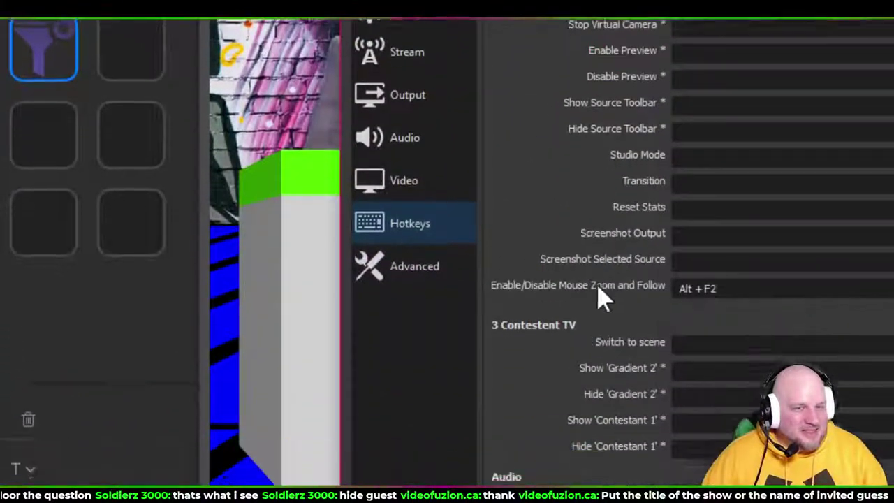
scroll(597, 293, down, 10)
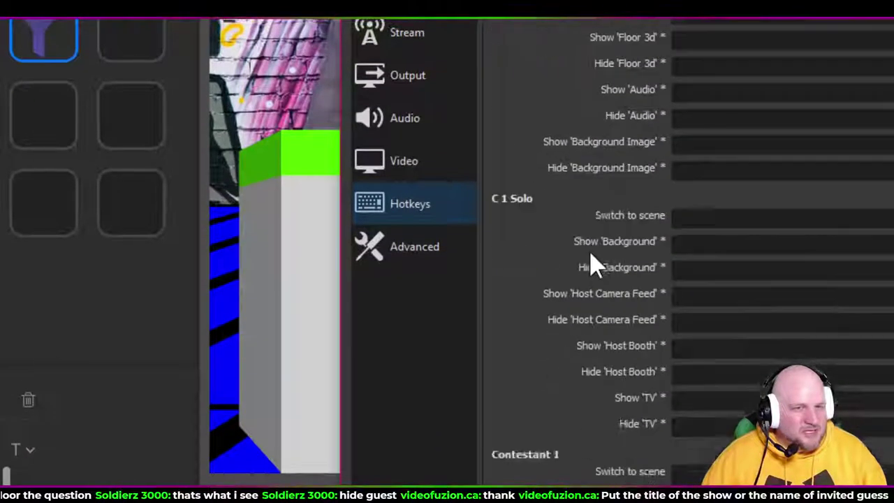
scroll(592, 264, down, 3)
scroll(592, 264, down, 10)
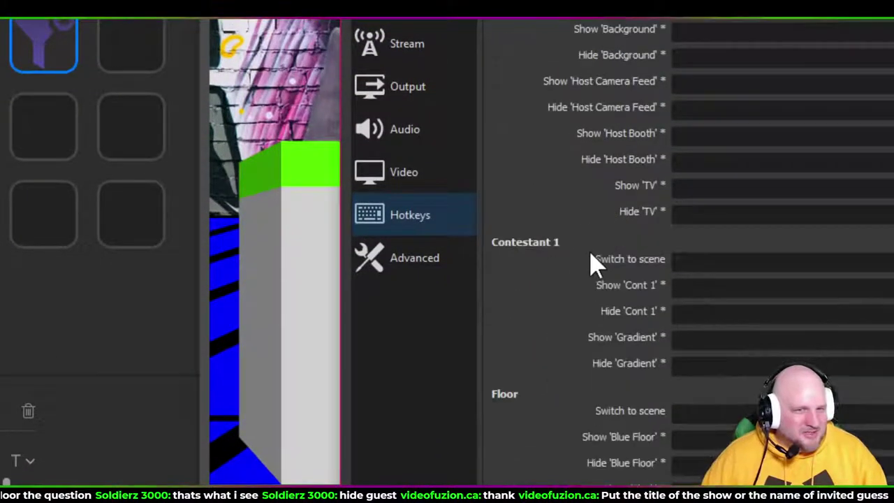
scroll(593, 264, down, 5)
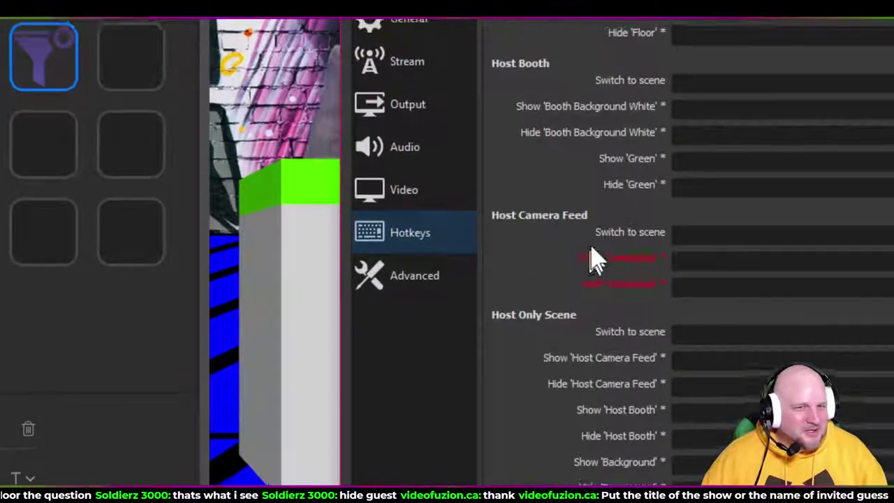
scroll(593, 264, down, 4)
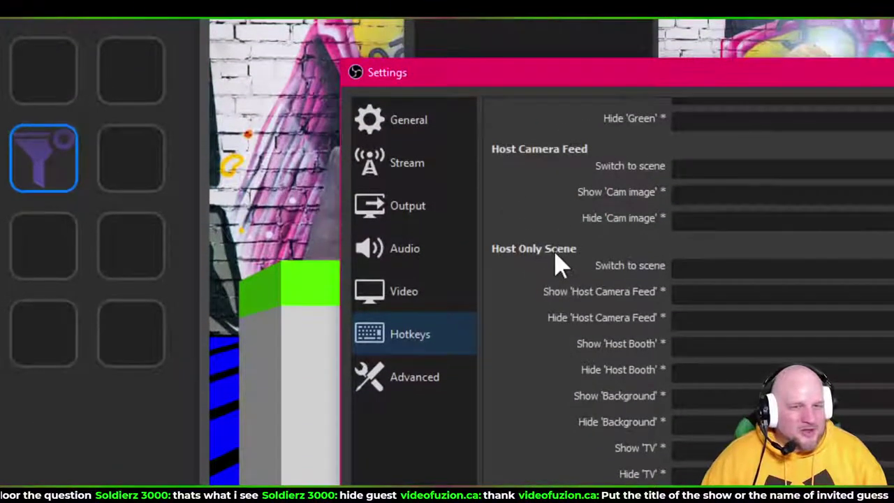
scroll(578, 256, down, 5)
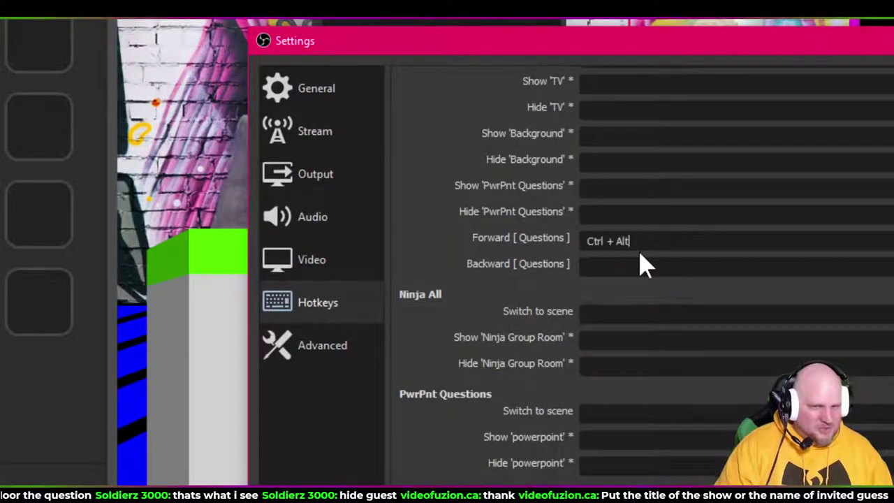
- Assign Ctrl+Alt+F11 to Backward [Questions] as well, save the settings, and close the filters window
click(646, 264)
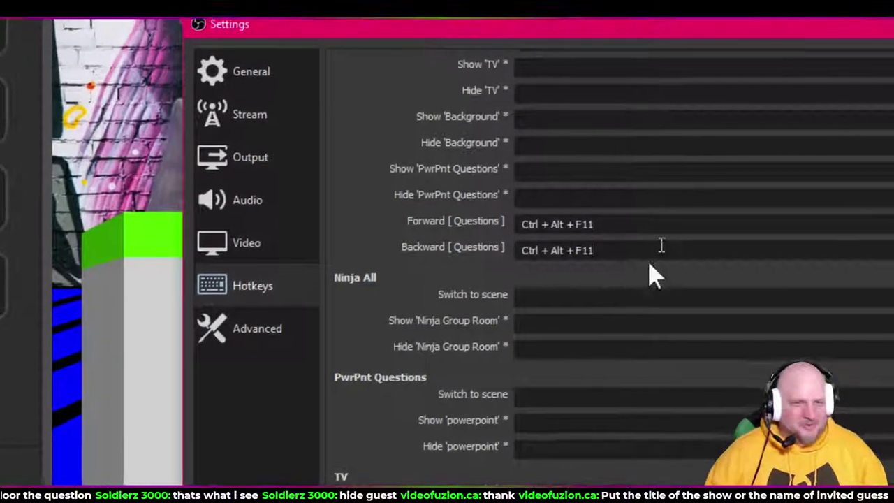
scroll(657, 280, down, 5)
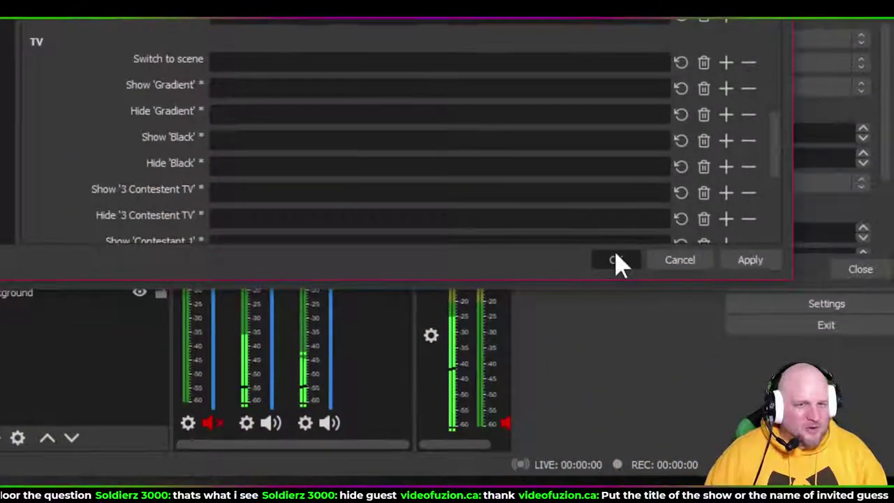
click(618, 261)
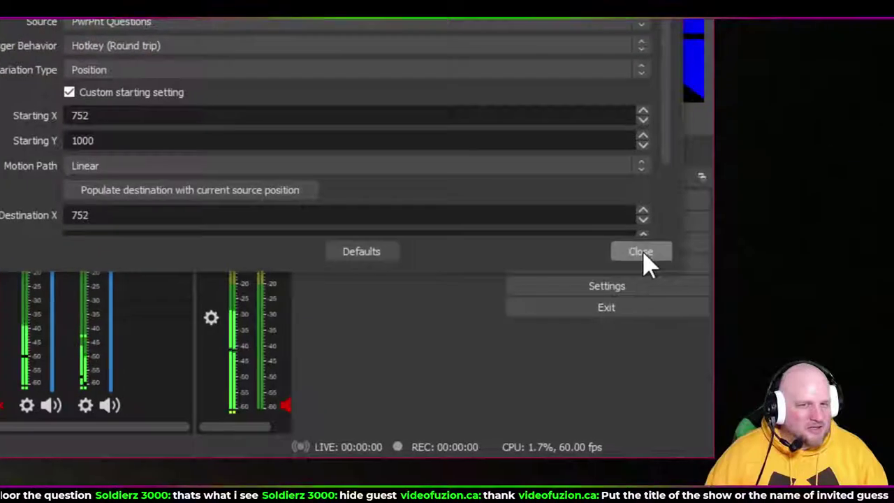
click(676, 246)
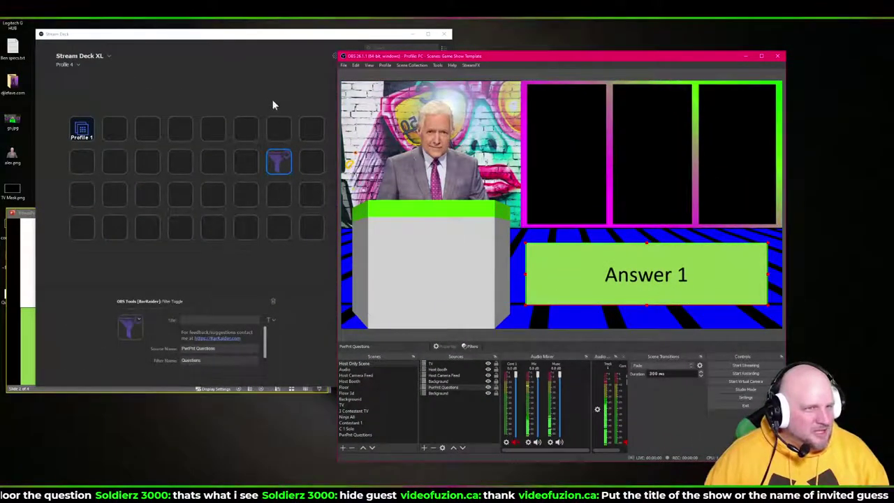
- Switch to Stream Deck, add a Hotkey Switch to the third row's fifth key, and set its first hotkey to Ctrl+Alt+F11
click(272, 105)
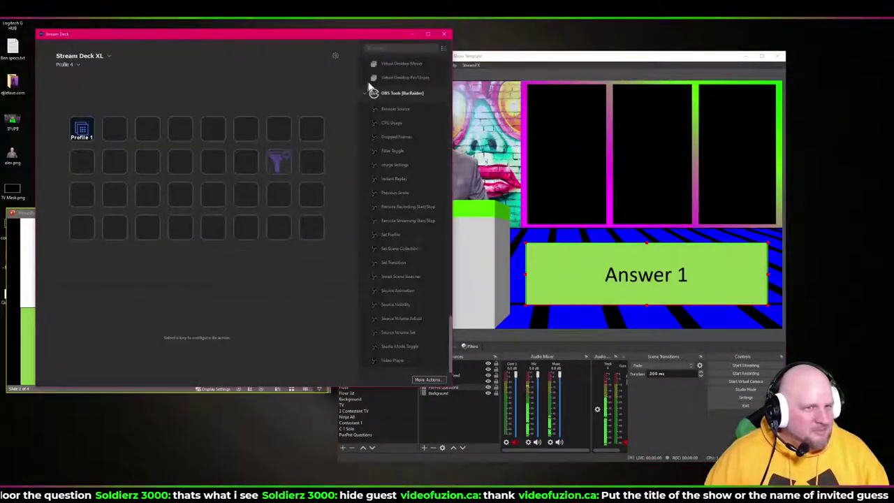
scroll(402, 122, down, 10)
scroll(401, 119, up, 8)
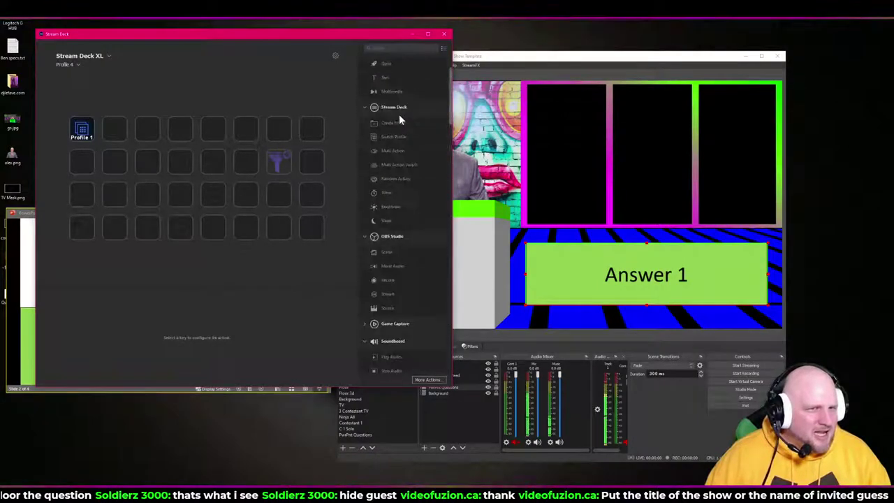
drag(395, 95, 214, 197)
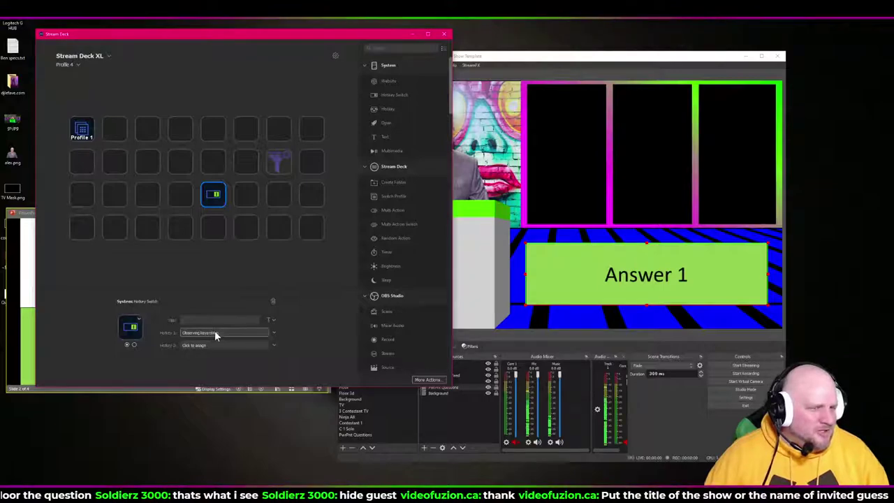
key(ctrl+alt+F11)
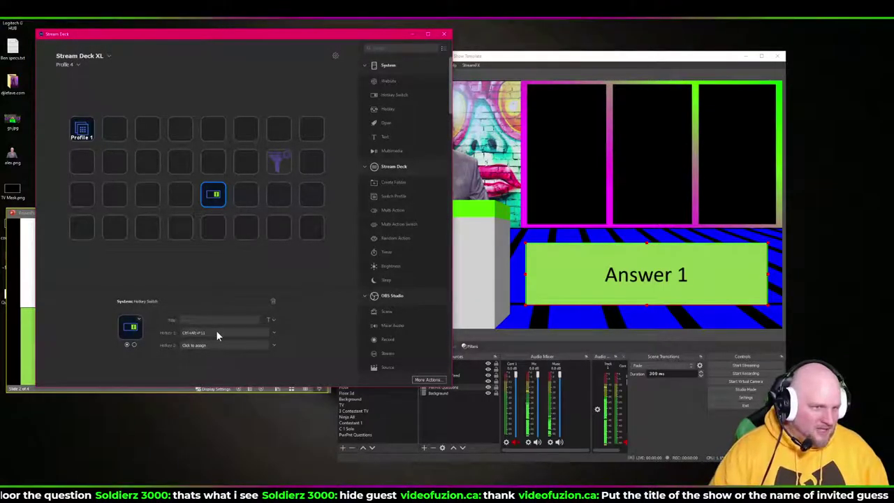
- Set the Hotkey Switch's second hotkey to Ctrl+Alt+F10 and title the key "questions"
click(226, 345)
key(ctrl+alt)
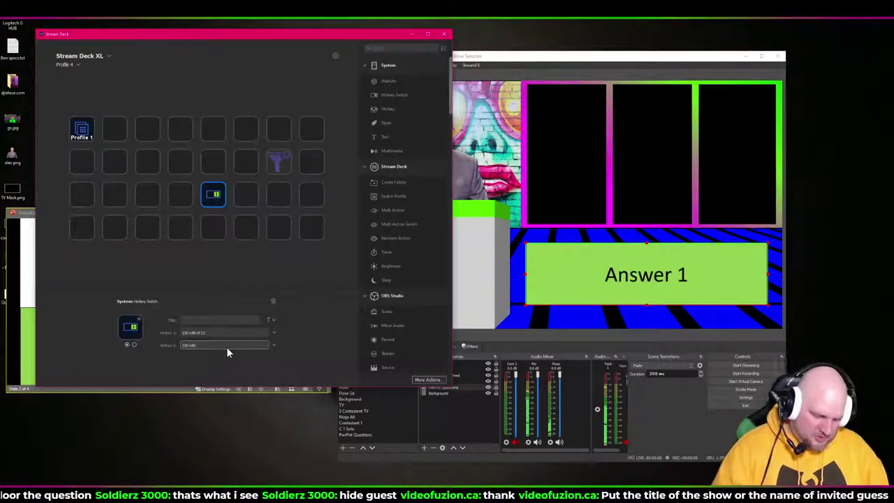
key(ctrl+alt+F10)
click(224, 319)
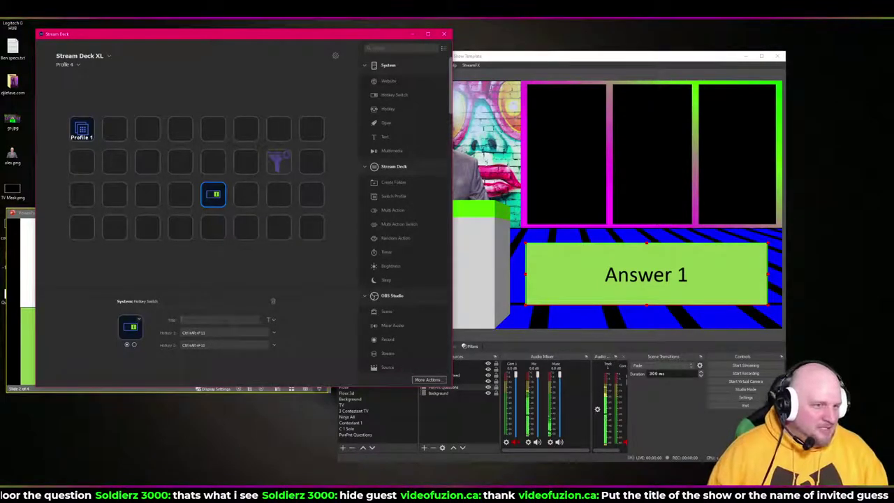
text(questions)
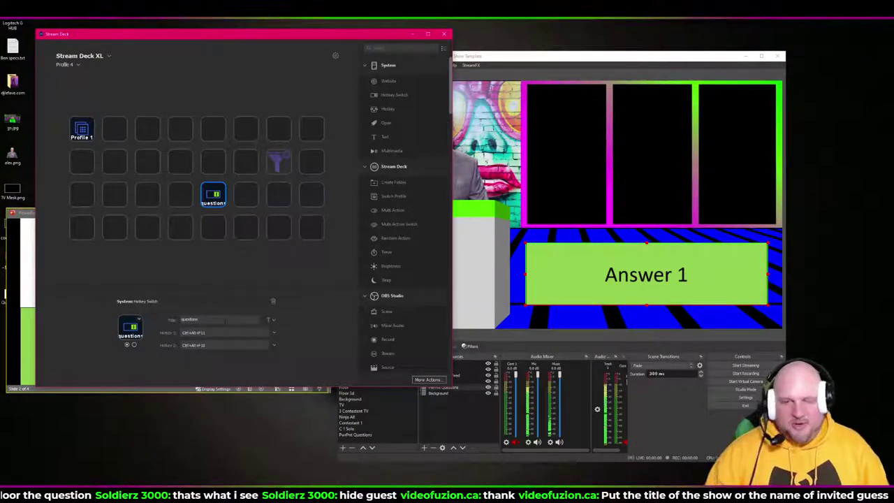
- Test the questions key by triggering its two hotkeys alternately and checking the question strip's movement in the OBS preview
key(ctrl+alt+F11)
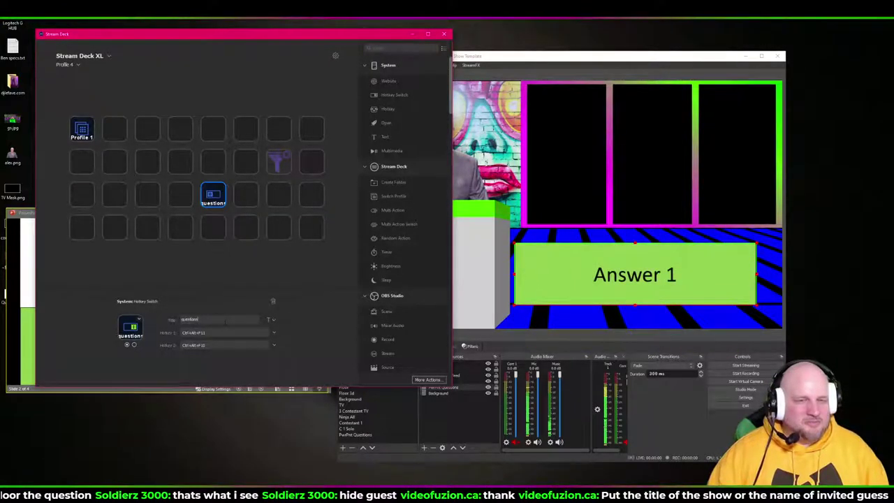
key(ctrl+alt+F10)
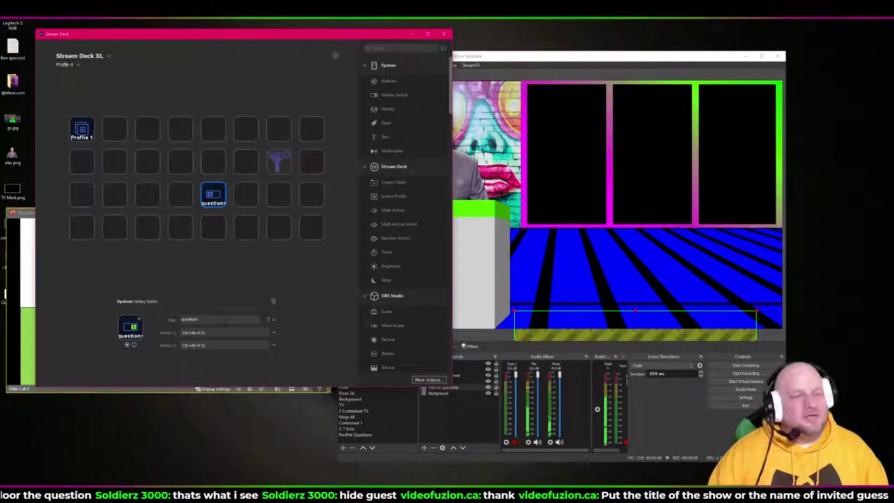
key(ctrl+alt+F11)
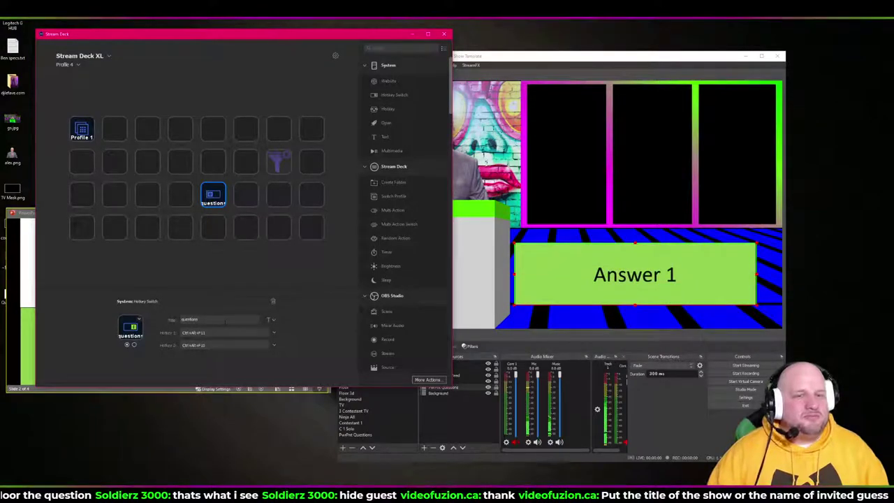
key(ctrl+alt+F10)
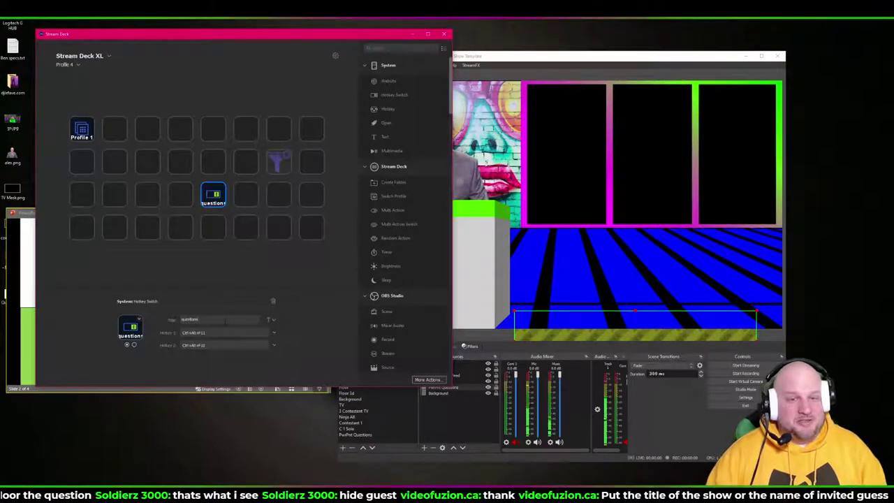
key(ctrl+alt+F11)
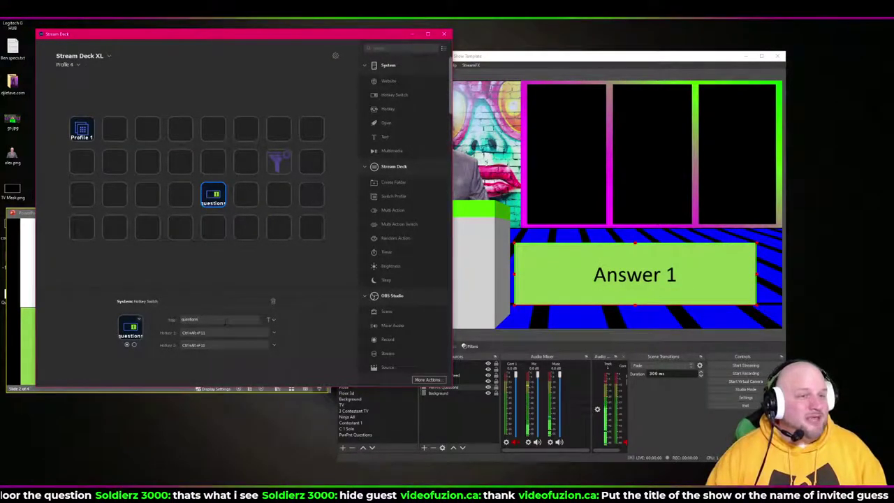
key(ctrl+alt+F10)
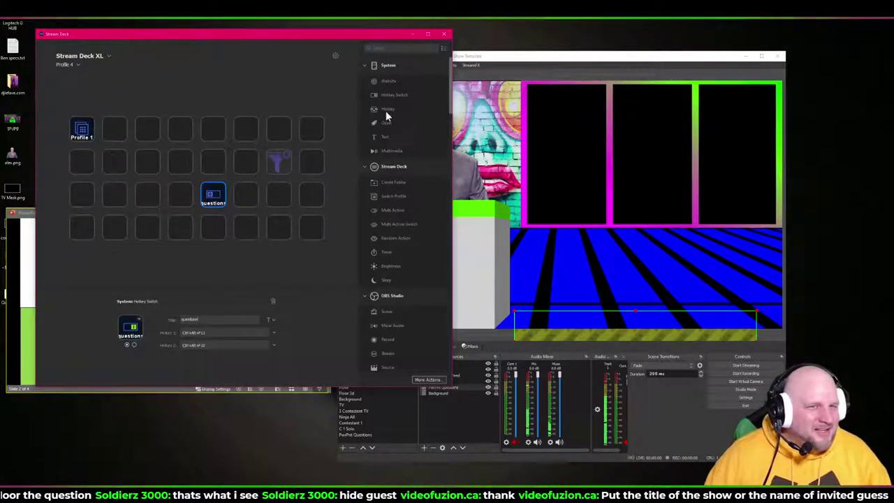
- Add a Hotkey action to the bottom row's seventh key and assign it Ctrl+Alt+F11
drag(388, 108, 279, 227)
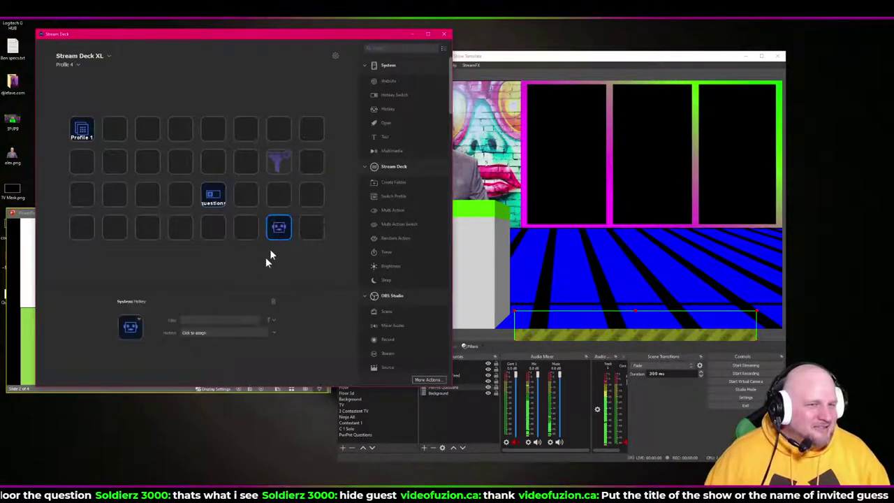
click(213, 333)
key(ctrl+alt)
key(ctrl+alt+F11)
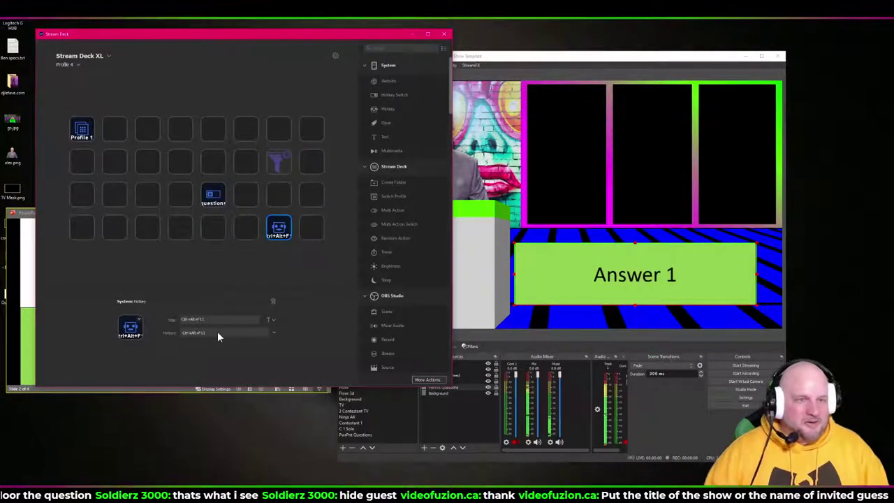
- Show the Contestant 1 scene in a maximized OBS window and switch to the OBS Ninja control room in Chrome
click(408, 34)
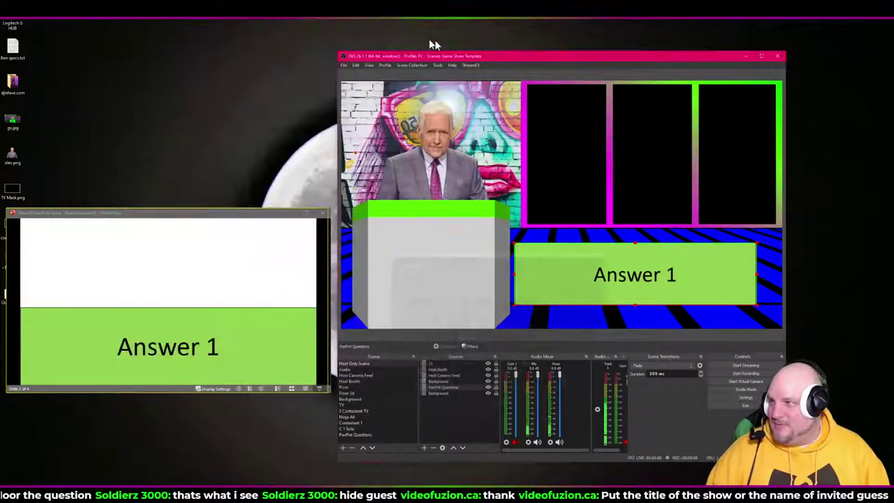
click(762, 56)
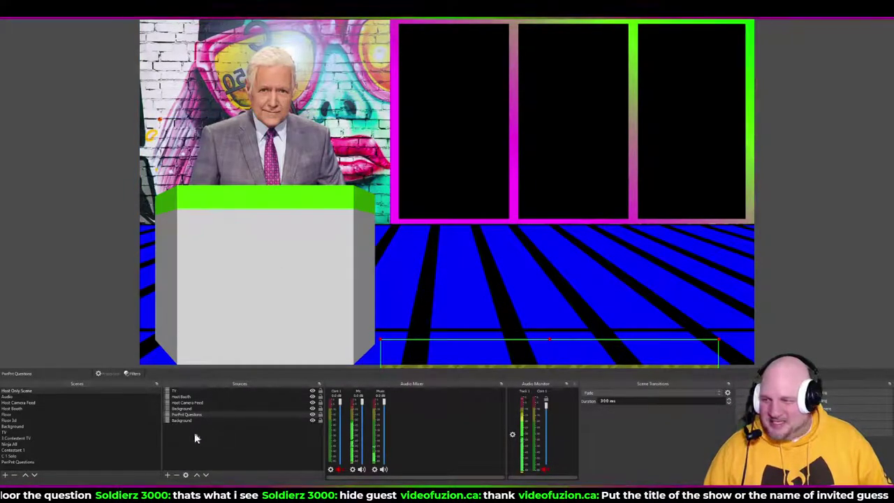
click(35, 450)
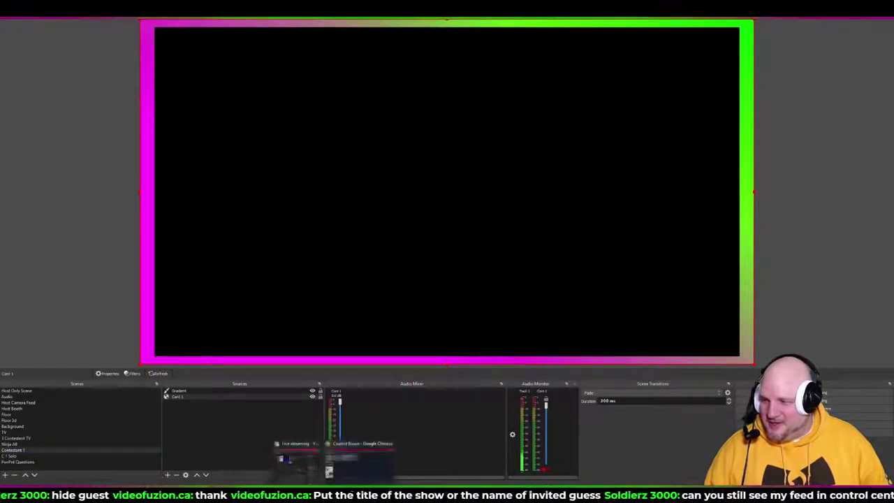
click(349, 455)
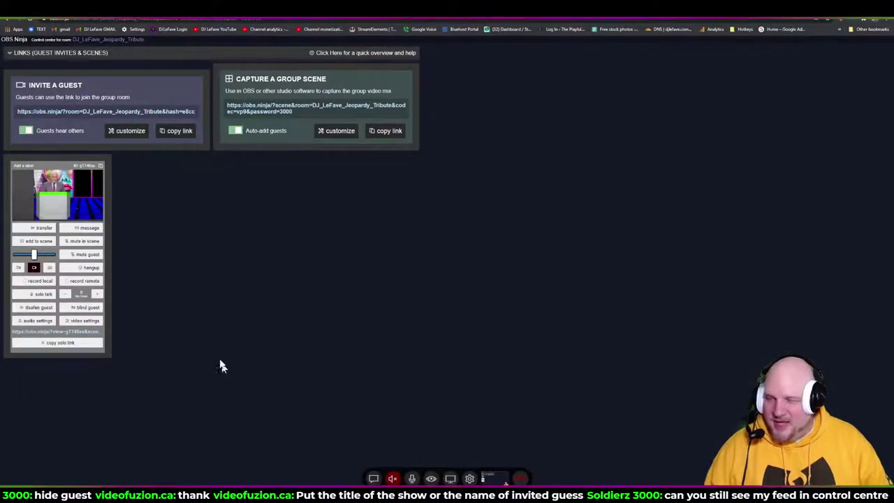